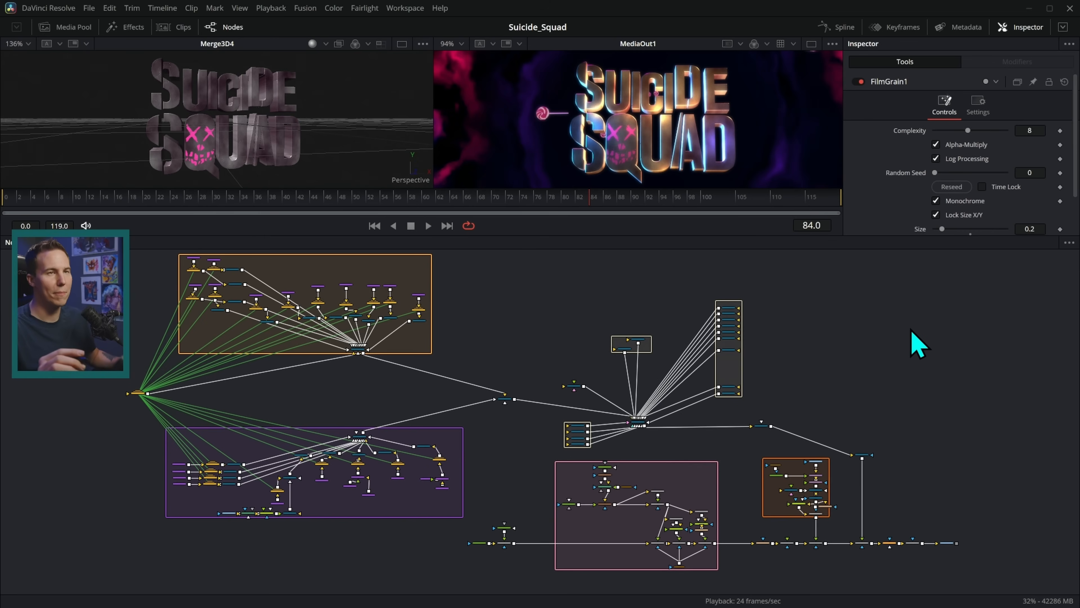
Pan and zoom the node graph down to the Background1, FastNoise4 and Merge7 nodes.
left_click_drag(832, 422, 771, 368)
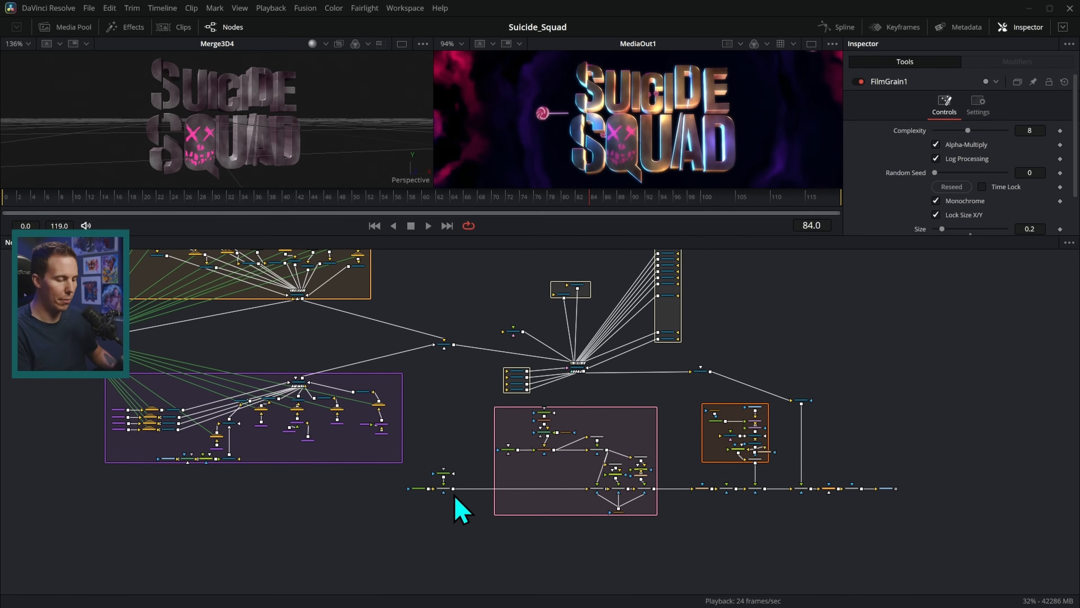
scroll(481, 506, "up", 3)
left_click_drag(785, 456, 574, 456)
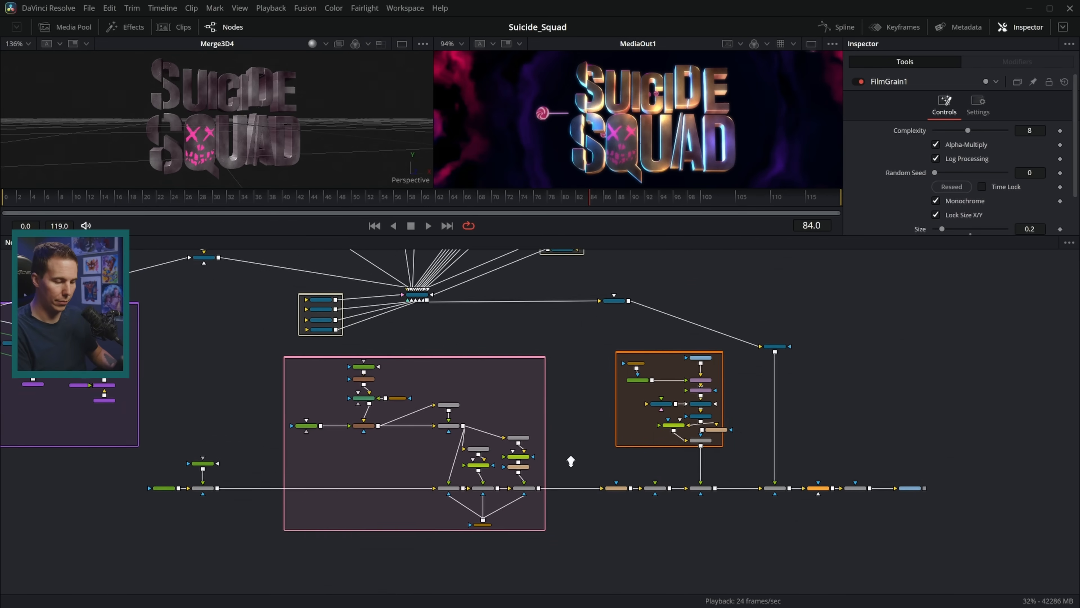
scroll(572, 455, "up", 1)
left_click_drag(460, 485, 483, 508)
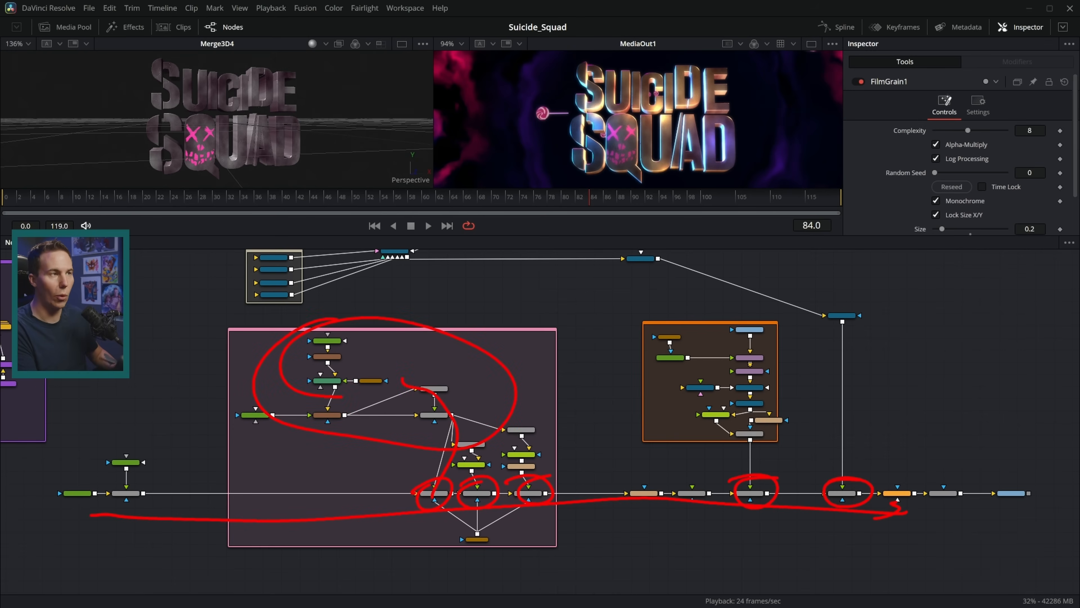
Load Background1 into the left viewer, showing its plain black frame.
key("Escape")
left_click(77, 494)
left_click_drag(142, 486, 451, 455)
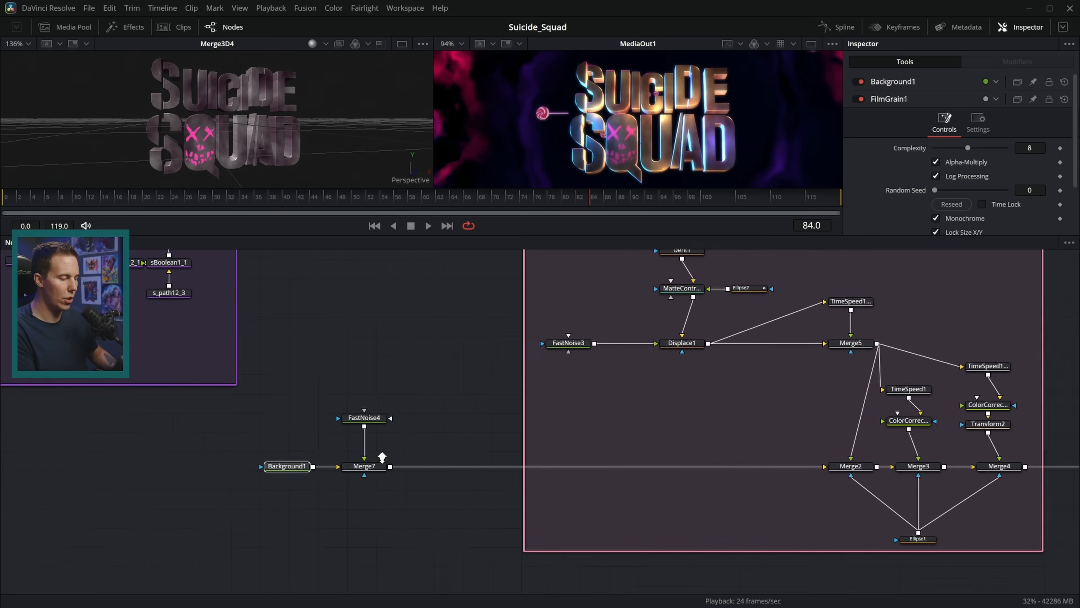
scroll(451, 455, "up", 4)
left_click_drag(528, 406, 581, 421)
key("1")
left_click_drag(367, 235, 374, 279)
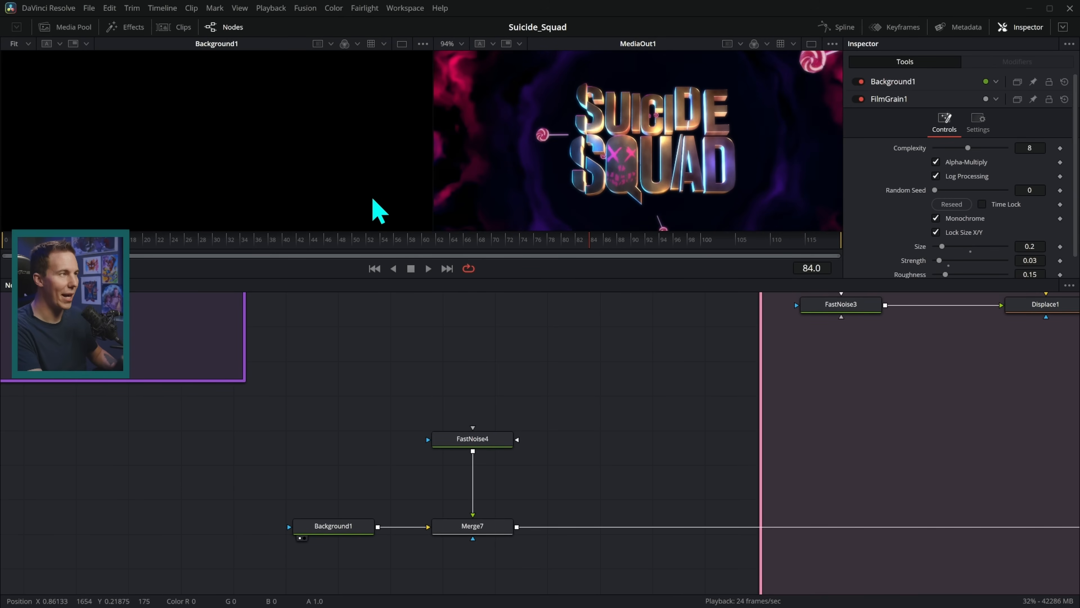
Preview FastNoise4's faint dark-blue noise, then Merge7's combined result over Background1.
scroll(364, 189, "down", 2)
left_click_drag(361, 188, 336, 196)
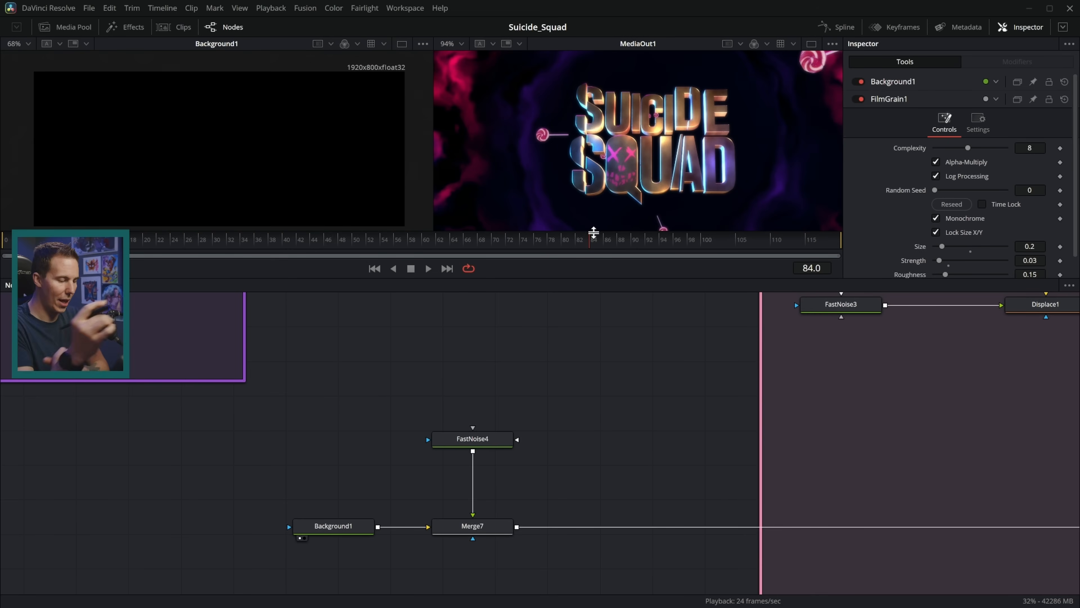
key("1")
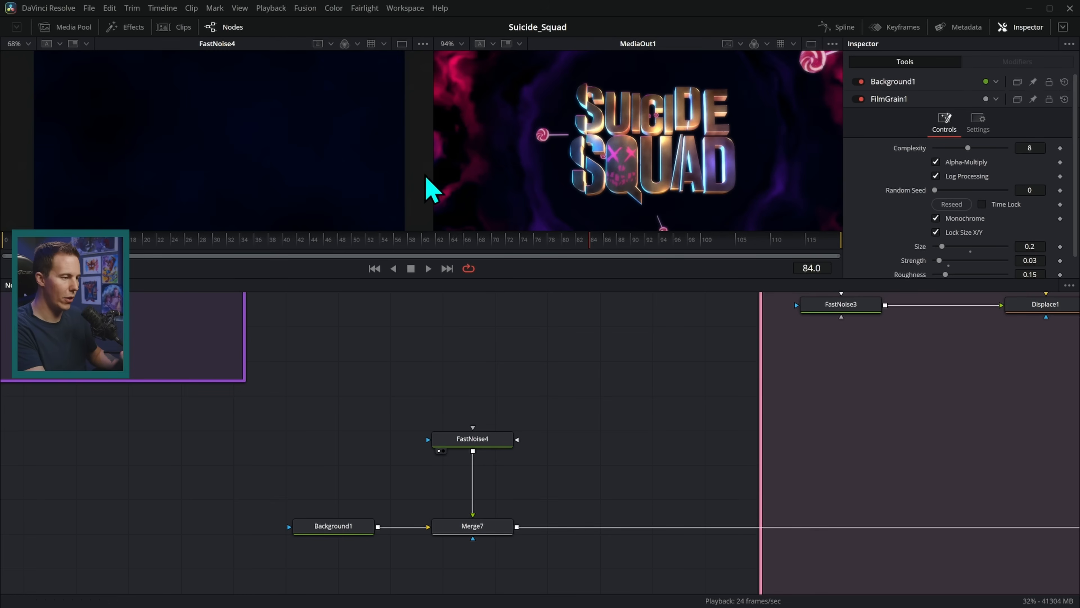
left_click_drag(350, 166, 362, 174)
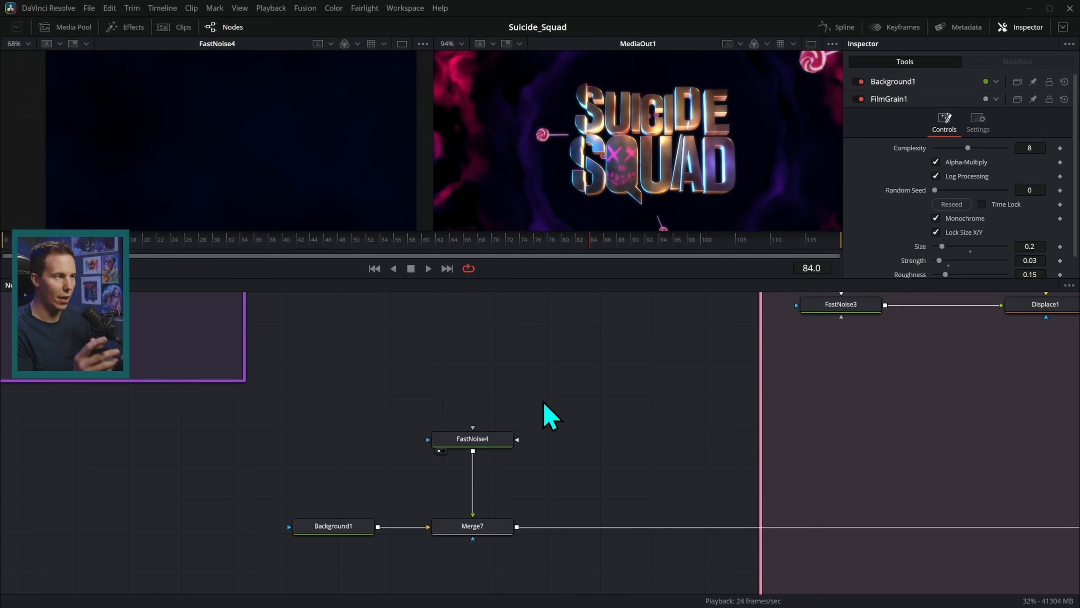
key("1")
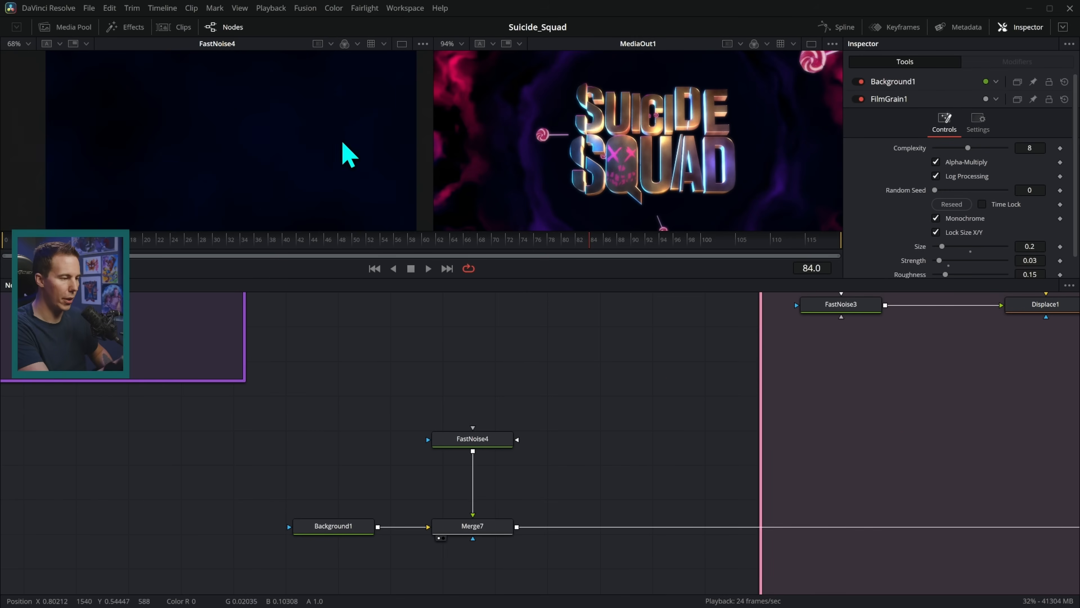
left_click_drag(363, 164, 356, 156)
Pan the node graph over to the Merge2, Merge3 and Merge4 chain.
scroll(356, 158, "up", 2)
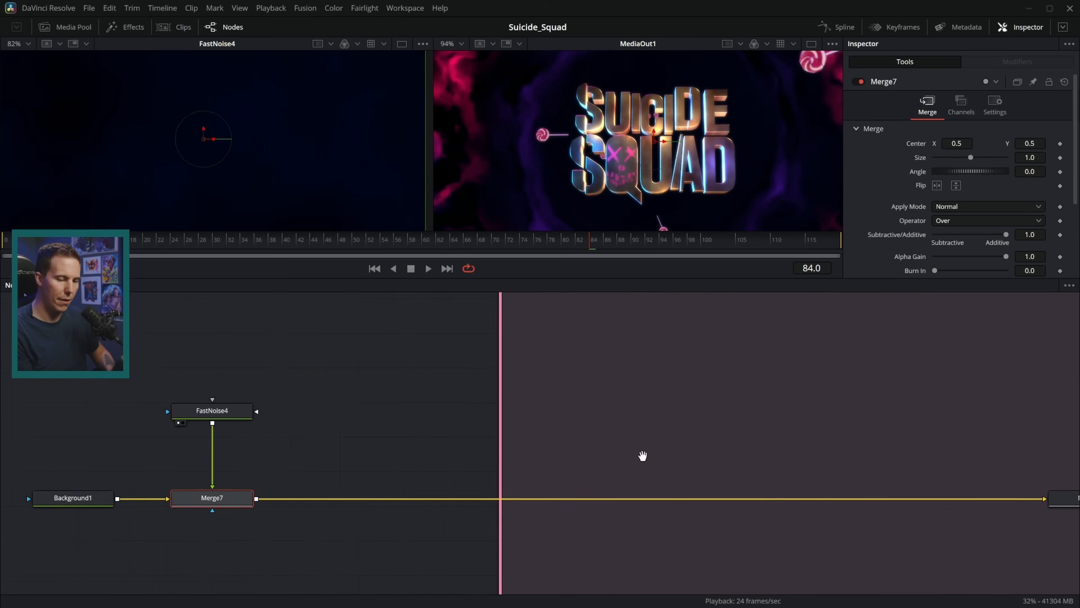
left_click_drag(641, 454, 317, 467)
left_click_drag(719, 402, 595, 419)
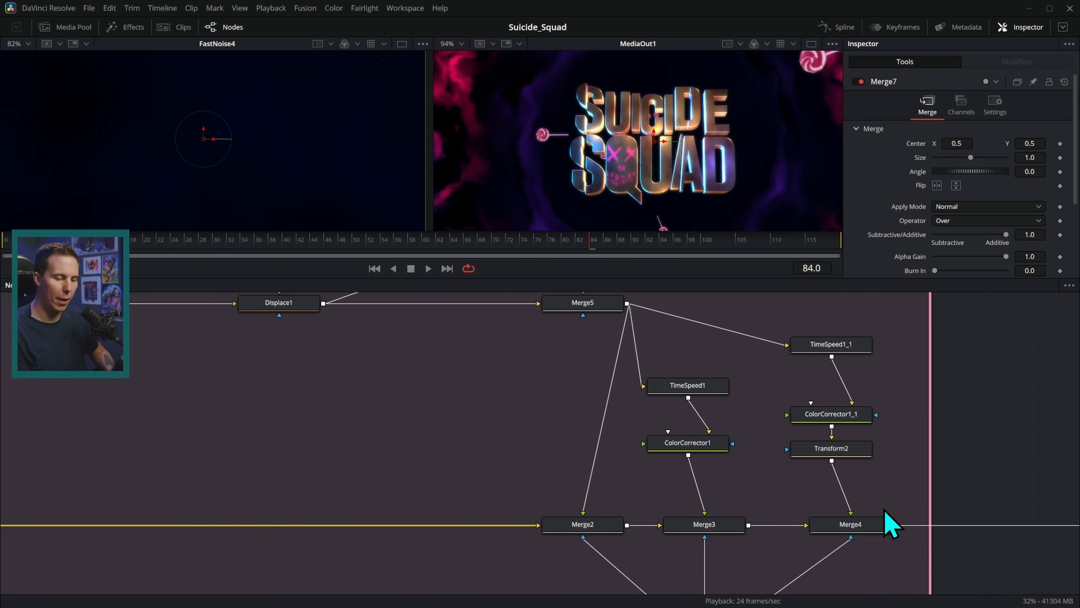
Bring the Tunnel group into view and scrub the smoke ring animation, returning to frame 65.
left_click_drag(796, 494, 749, 473)
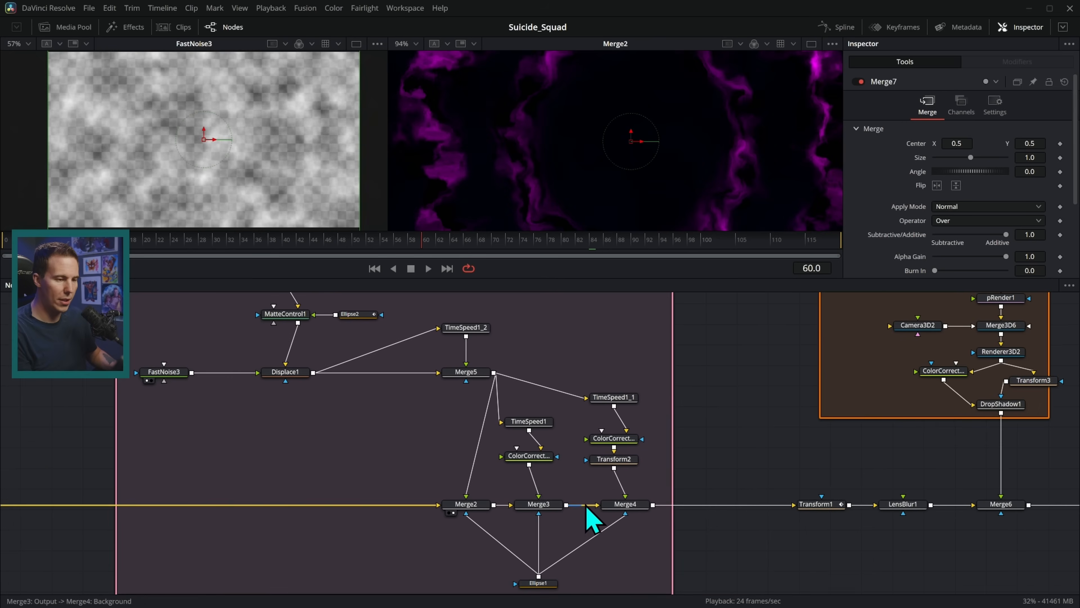
scroll(553, 195, "down", 1)
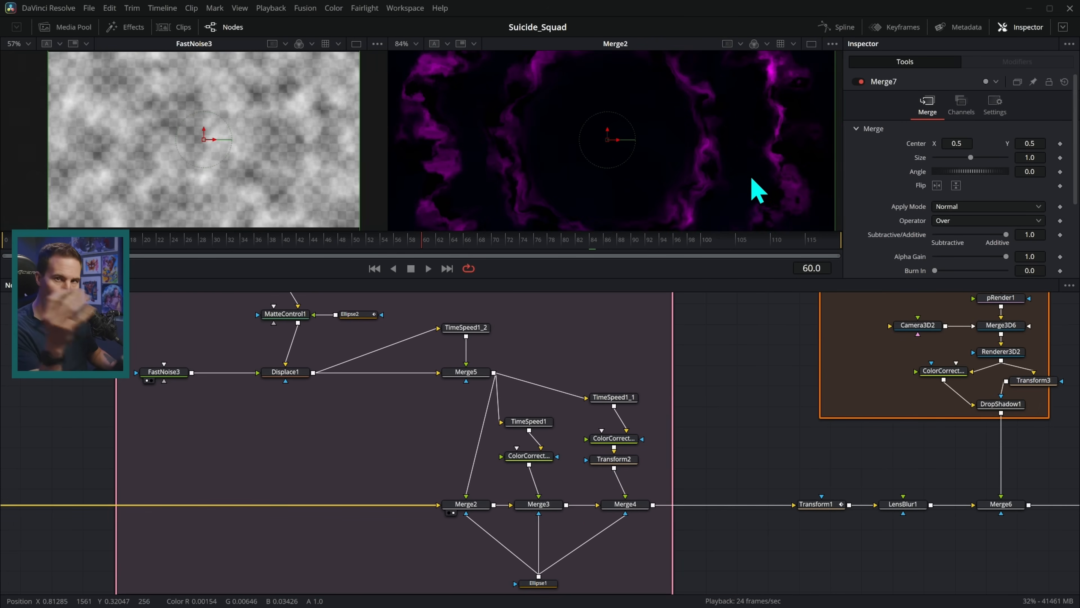
left_click_drag(425, 241, 457, 239)
left_click_drag(437, 400, 532, 461)
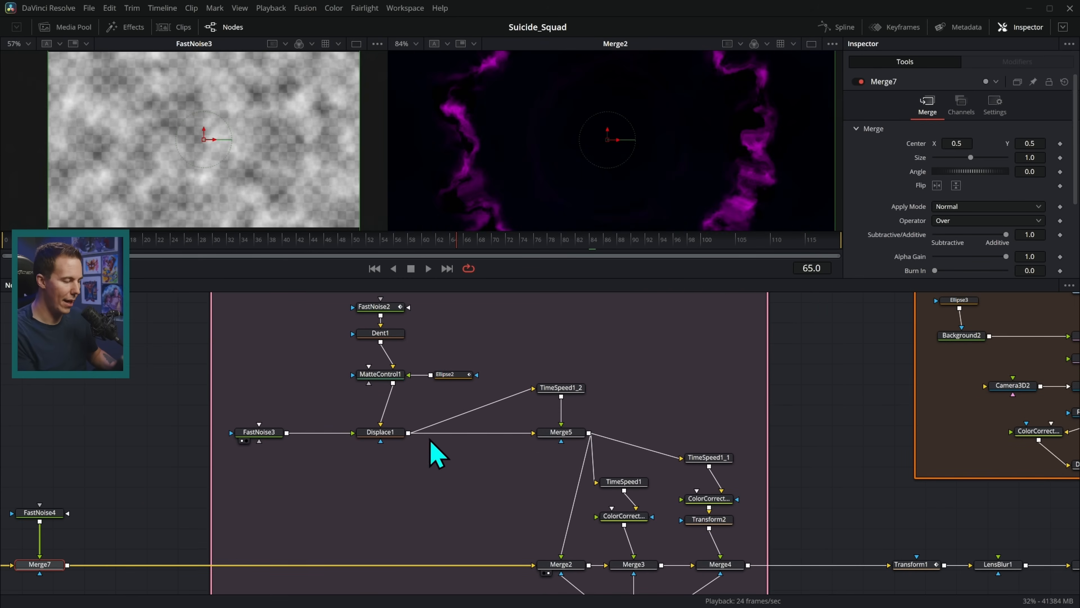
Preview the magenta FastNoise2 texture and the animated Dent1 swirl.
left_click(384, 308)
key("1")
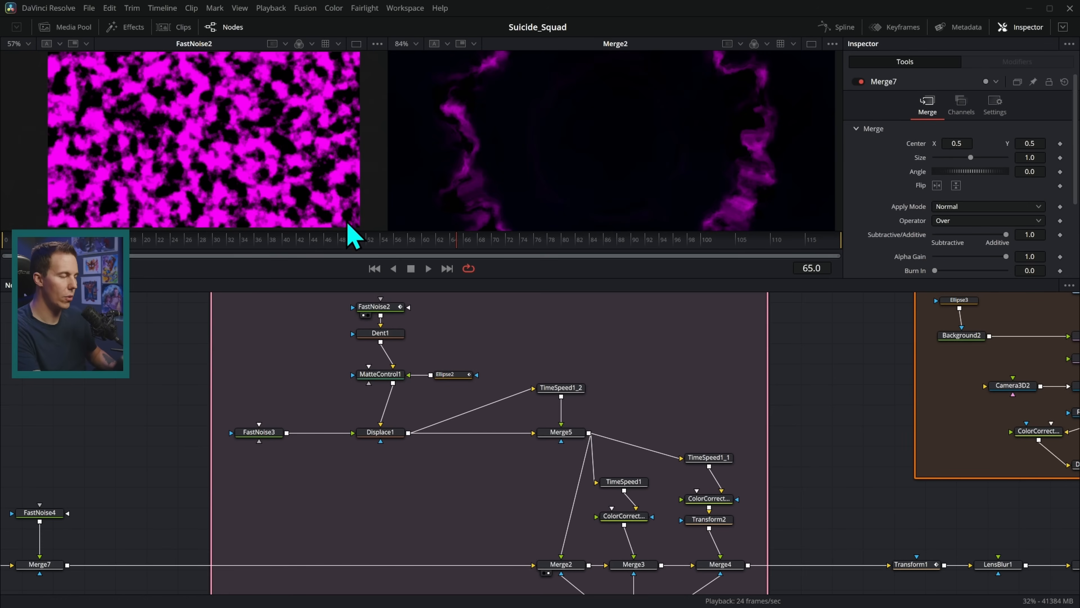
left_click(383, 333)
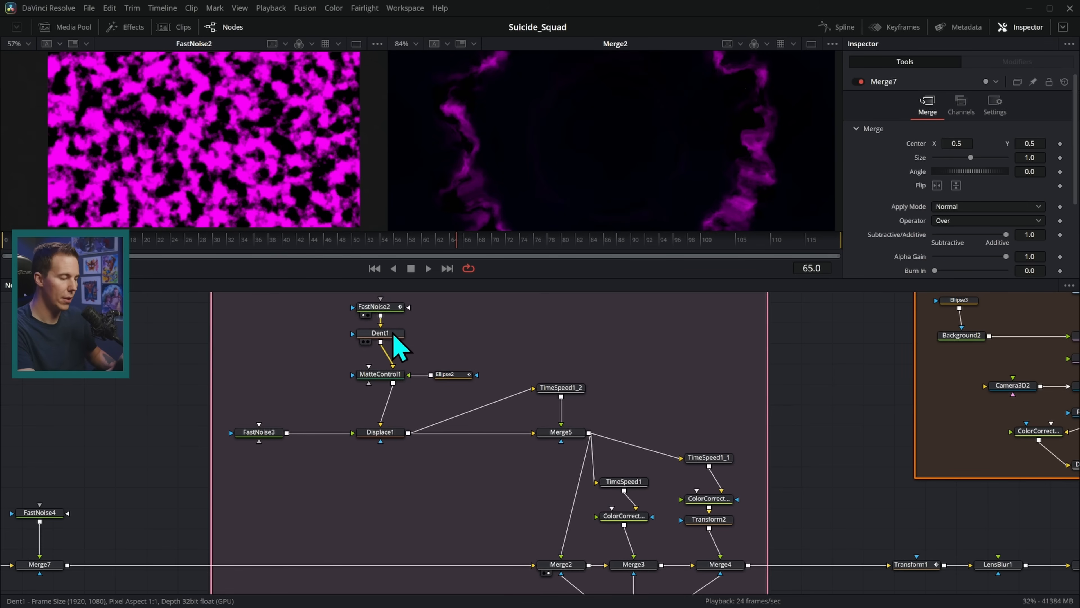
key("1")
left_click_drag(425, 243, 469, 240)
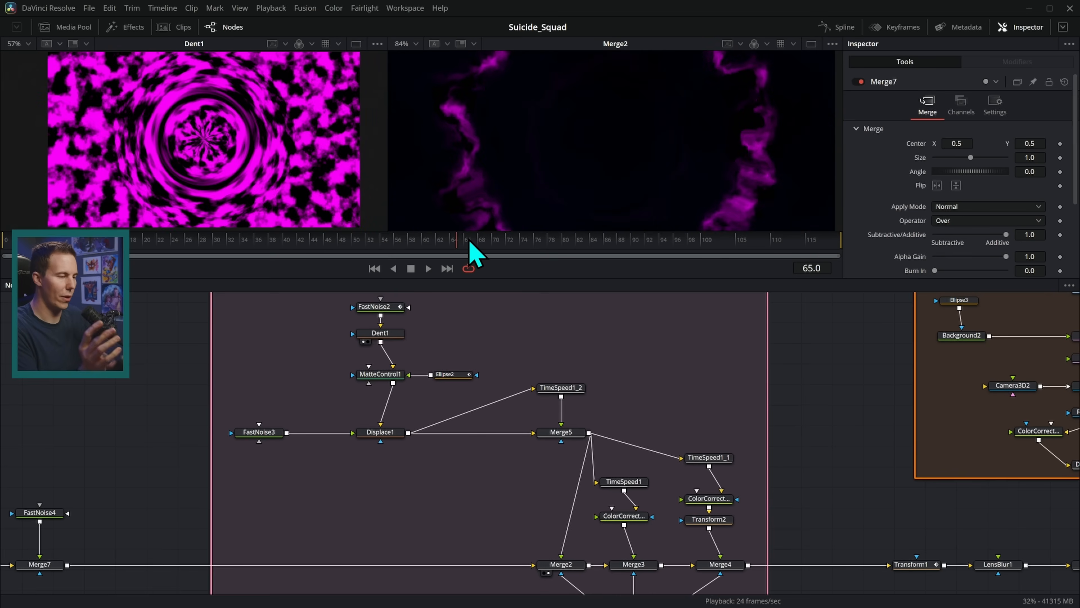
Preview MatteControl1's ring matte and Ellipse2's soft ring (Border Width 0.025), showing Ellipse2's settings.
left_click(383, 374)
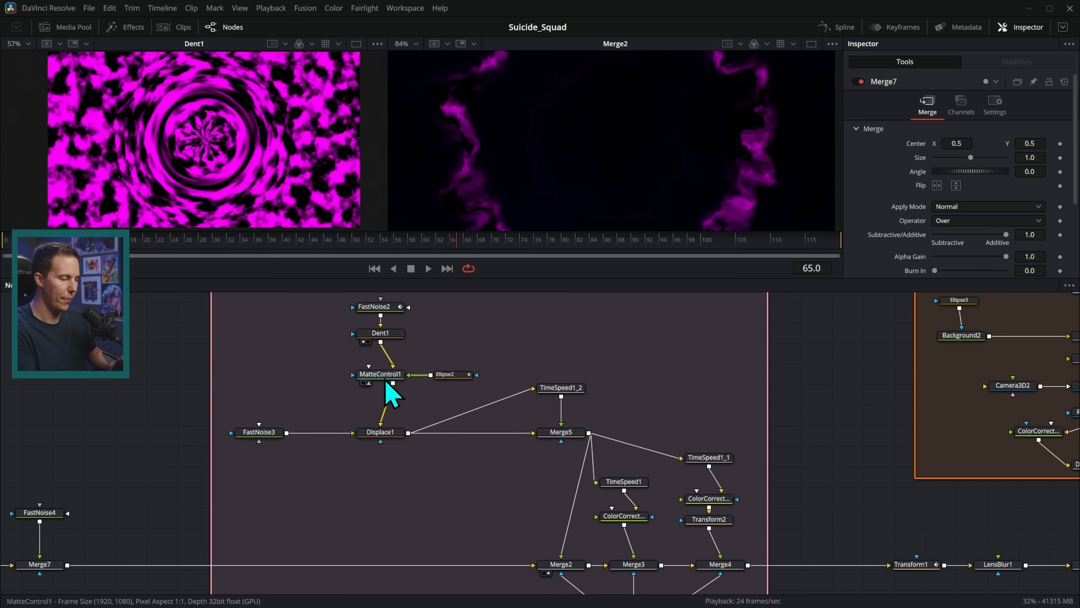
key("1")
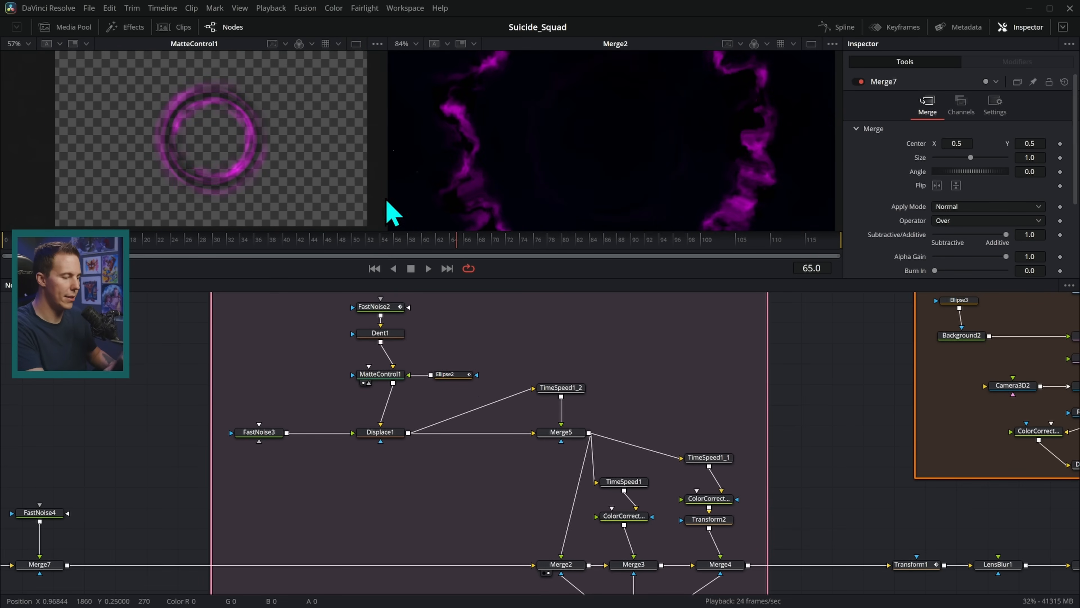
left_click_drag(446, 377, 319, 152)
scroll(294, 149, "up", 3)
left_click(452, 375)
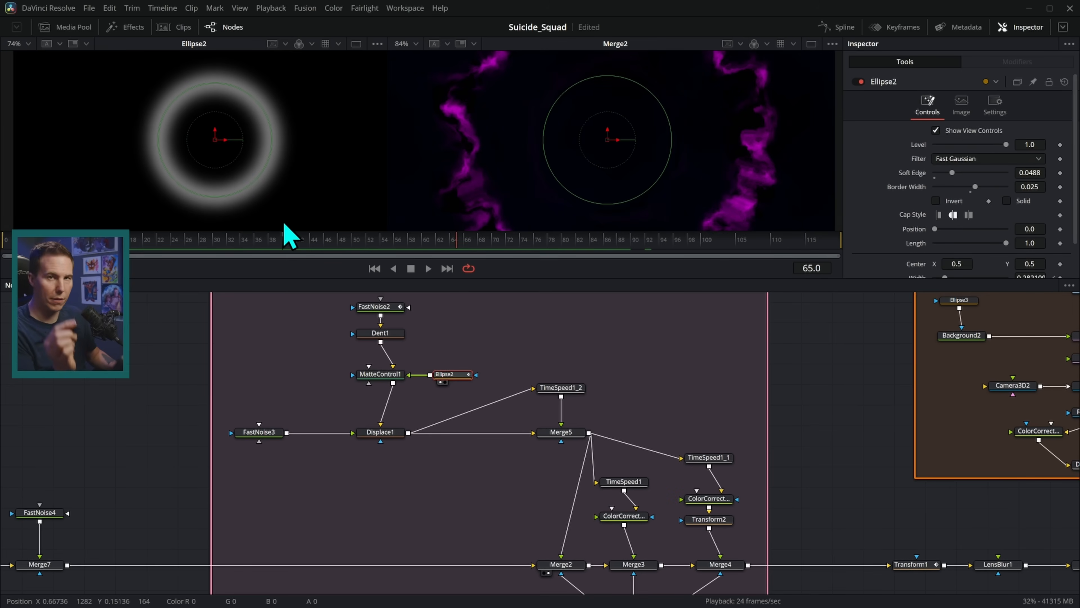
Preview MatteControl1's magenta ring and scrub back toward the start.
left_click_drag(379, 374, 294, 164)
left_click_drag(256, 246, 142, 249)
scroll(397, 403, "up", 1)
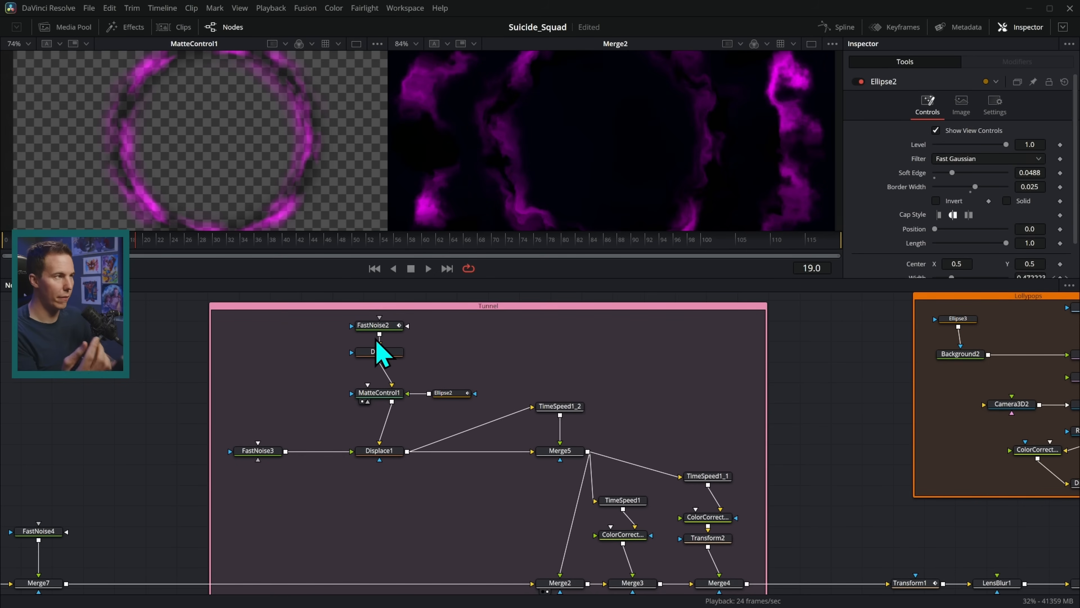
Preview Dent1, MatteControl1, FastNoise3 and Displace1, showing Displace1's Radial settings (Offset -0.5, Refraction 0.76).
key("1")
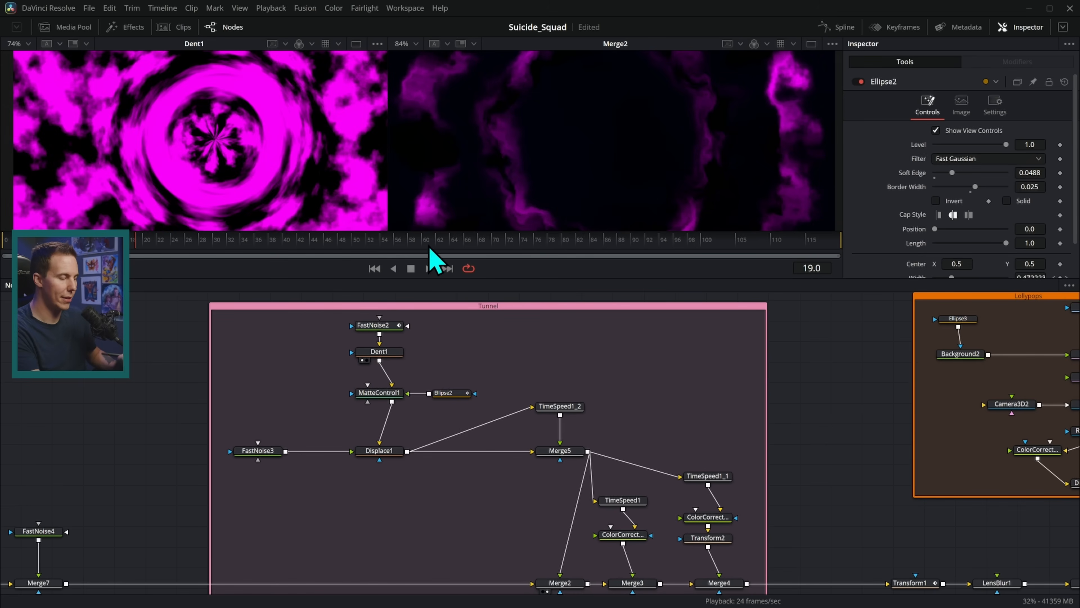
key("1")
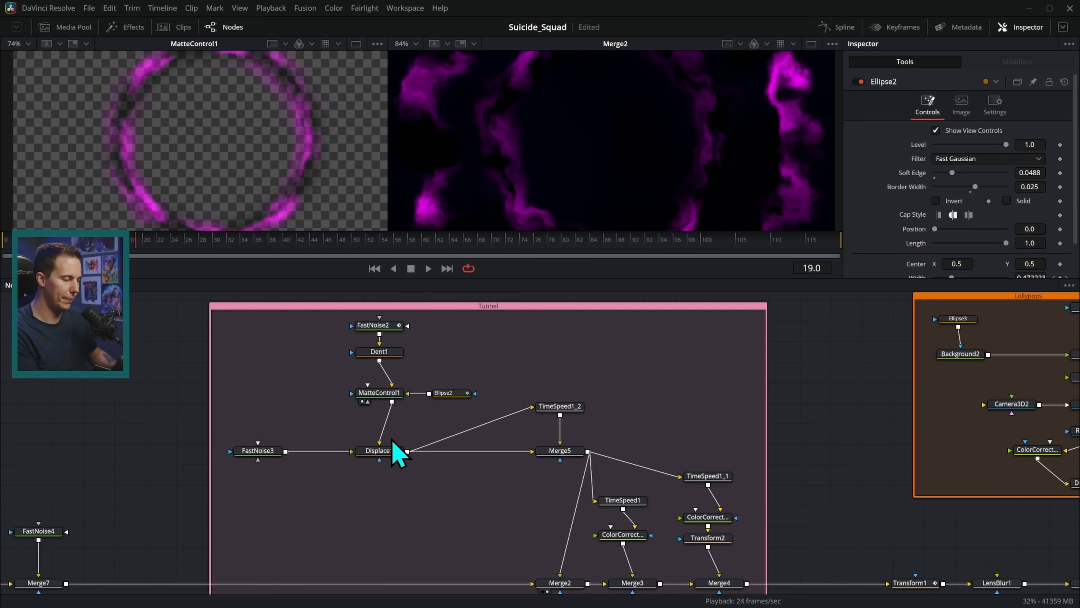
key("1")
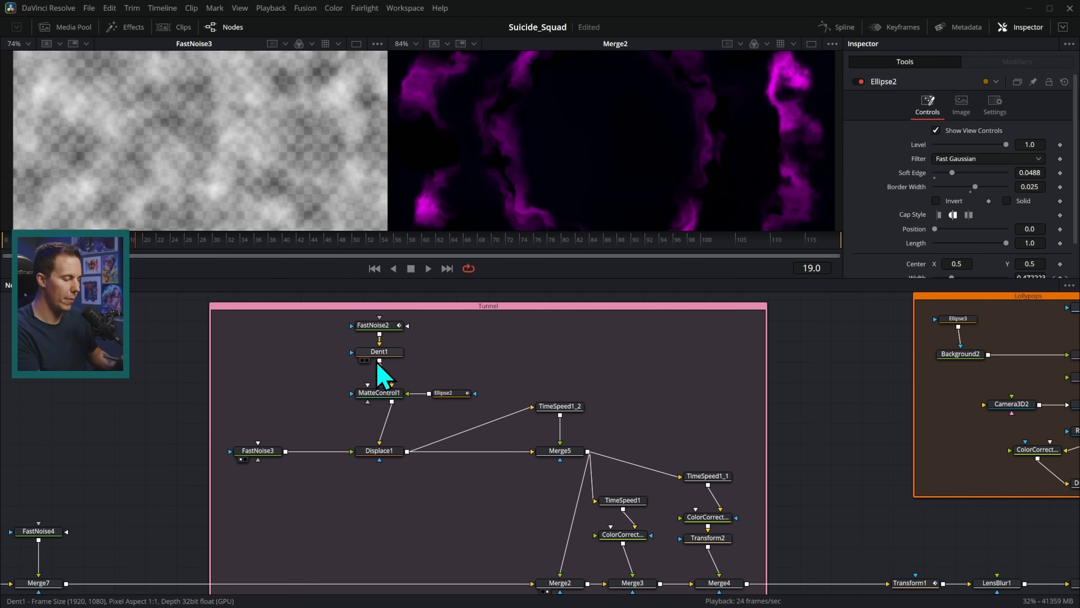
key("1")
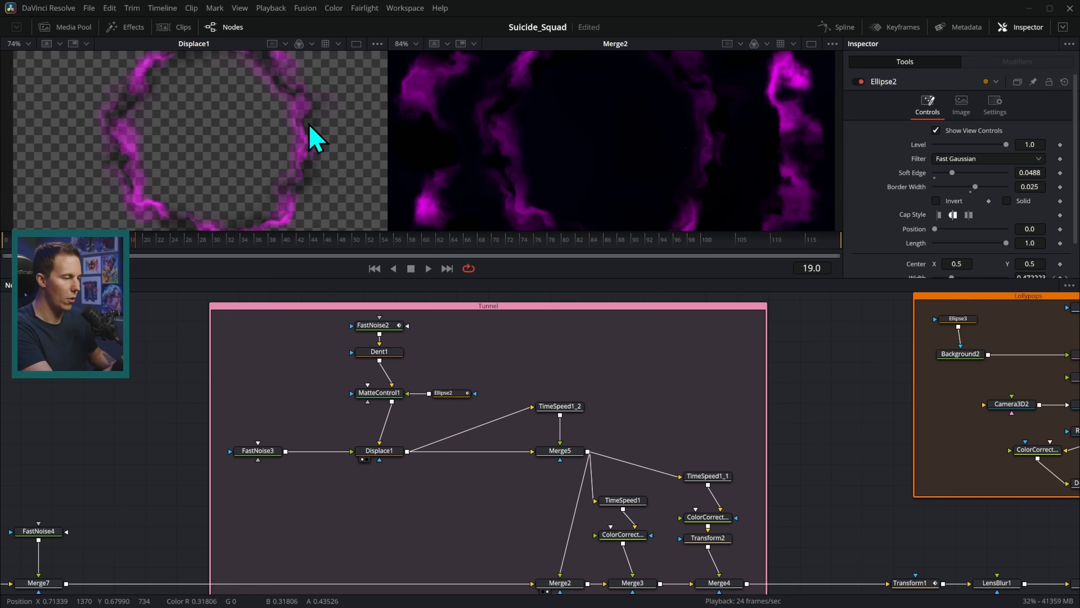
left_click(398, 451)
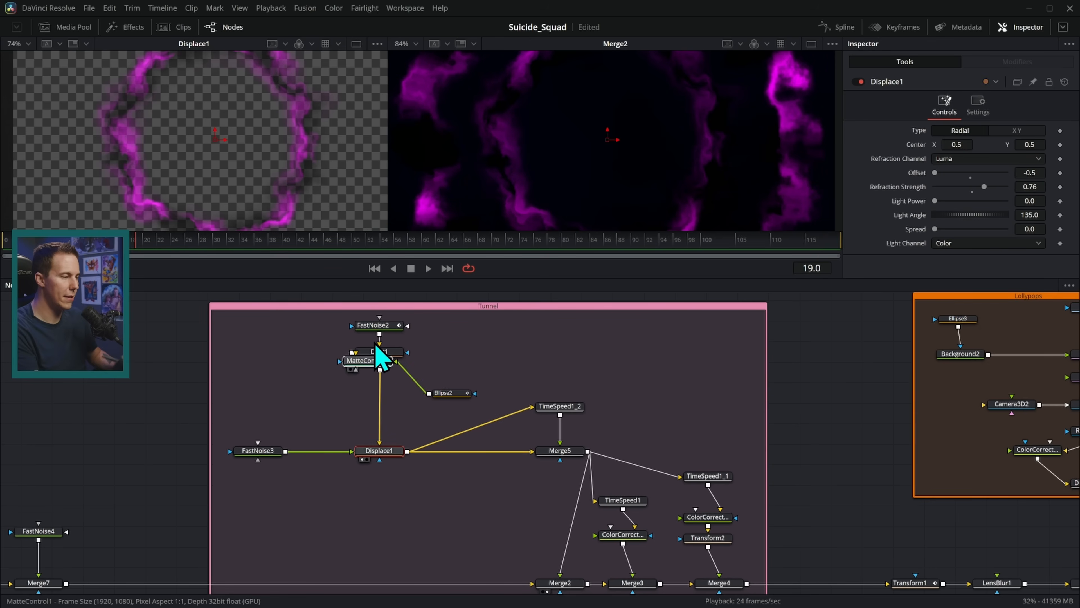
Compare FastNoise3 with Displace1's jagged ring across frames, then show TimeSpeed1_2's 12-frame delay.
key("1")
key("1")
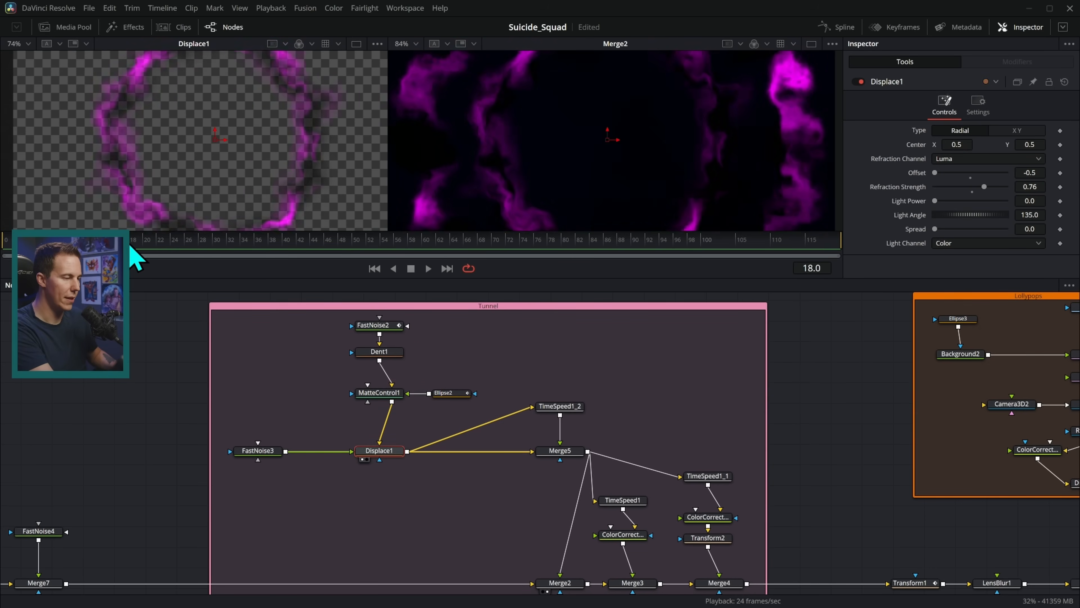
left_click_drag(168, 249, 148, 252)
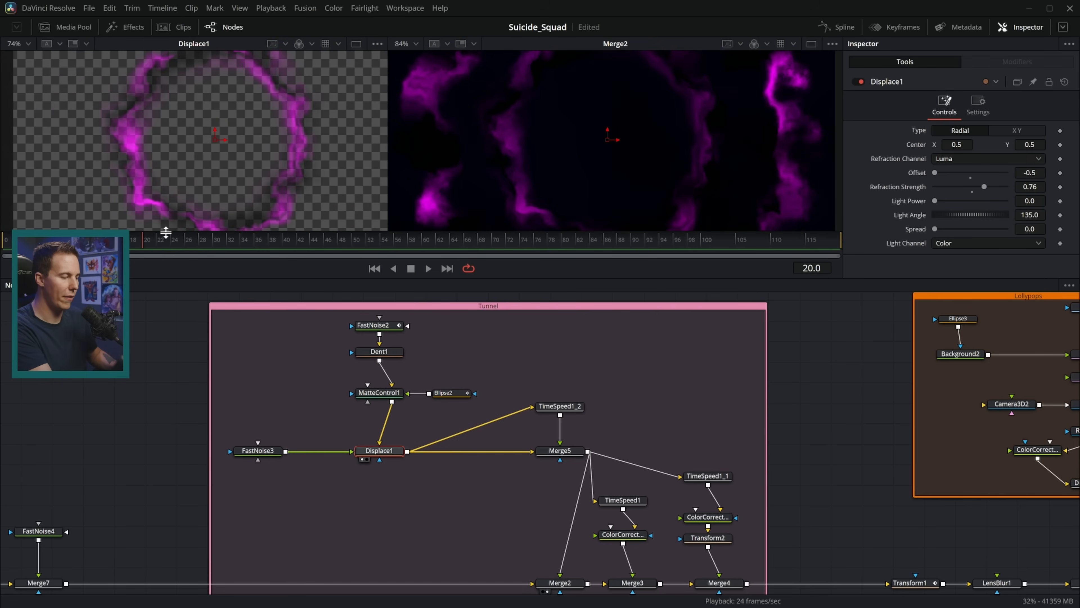
left_click_drag(268, 457, 308, 128)
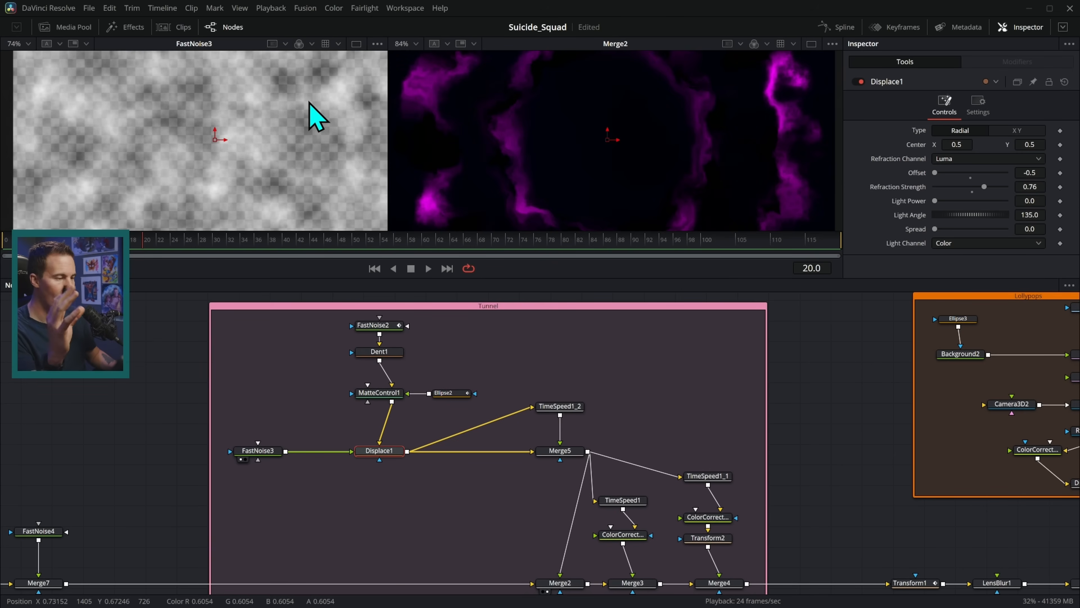
left_click_drag(379, 450, 301, 205)
mouse_move(150, 244)
left_mouse_down()
mouse_move(213, 240)
mouse_move(32, 241)
mouse_move(199, 249)
mouse_move(154, 245)
left_mouse_up()
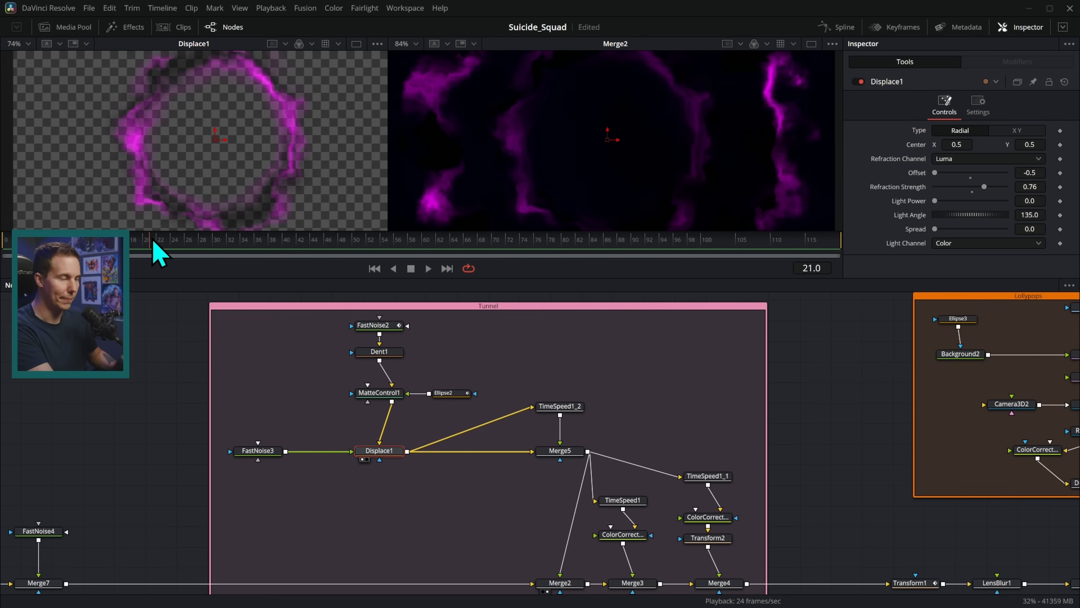
left_click(560, 407)
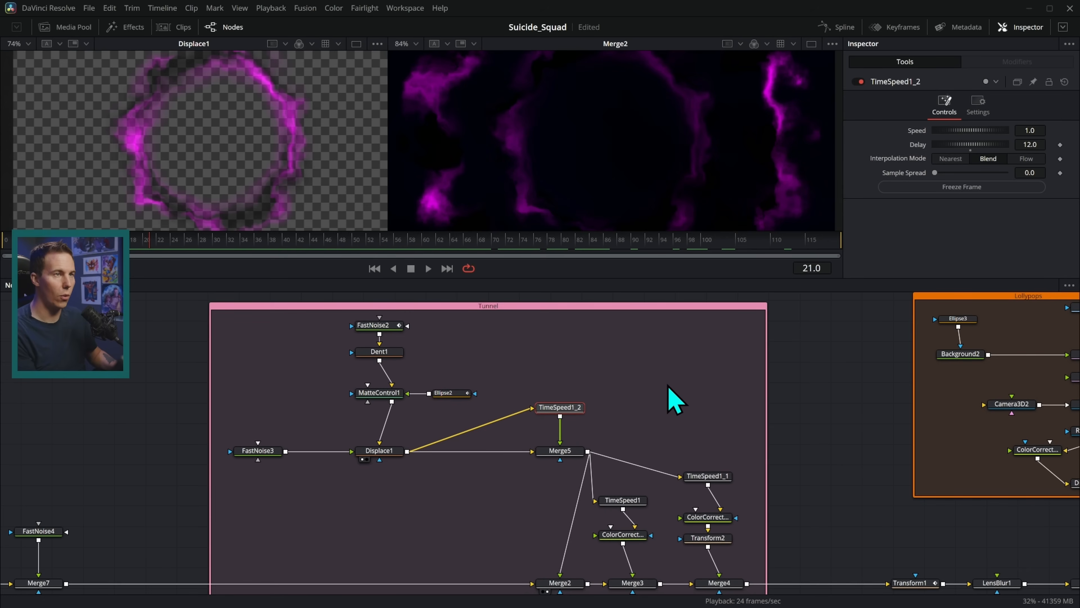
Save the project, view Merge5's inner ring around frame 19, and show Ellipse2's Width/Height curves in the Spline editor.
key("ctrl+s")
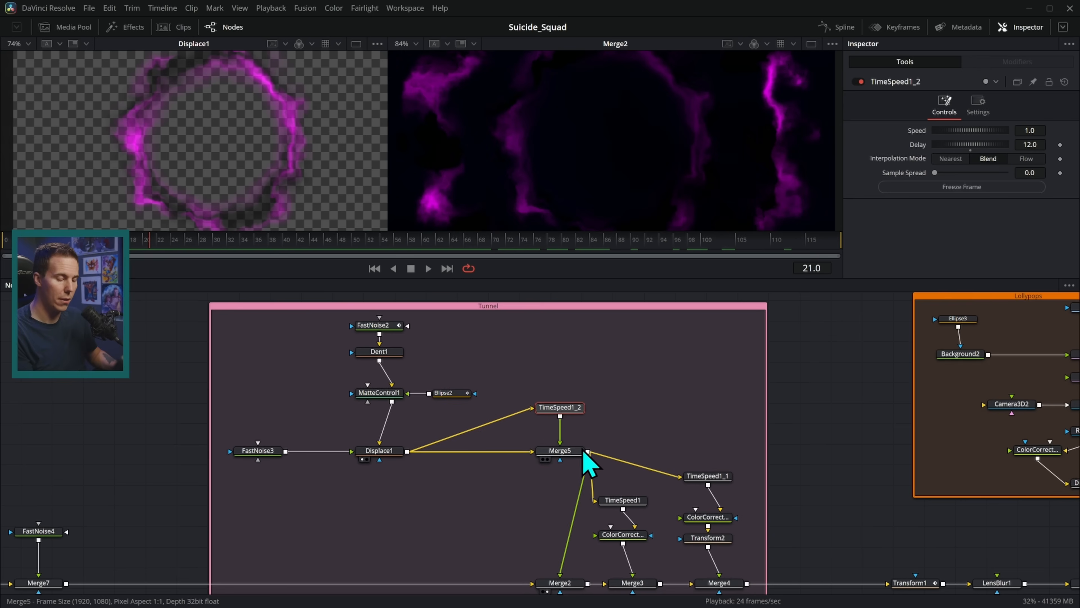
key("1")
left_click_drag(137, 242, 245, 254)
left_click(449, 393)
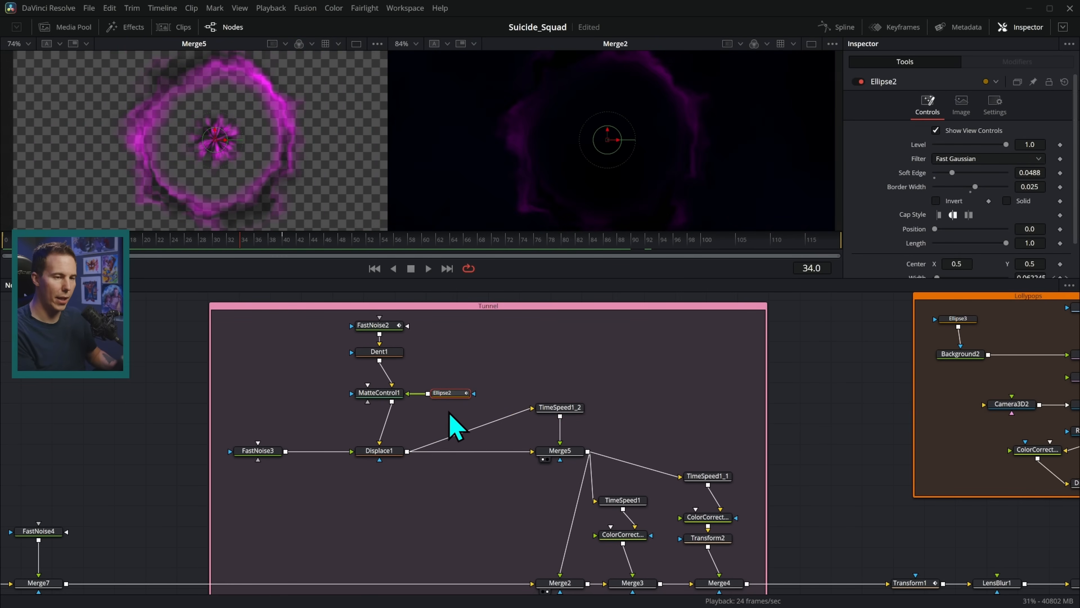
left_click(840, 28)
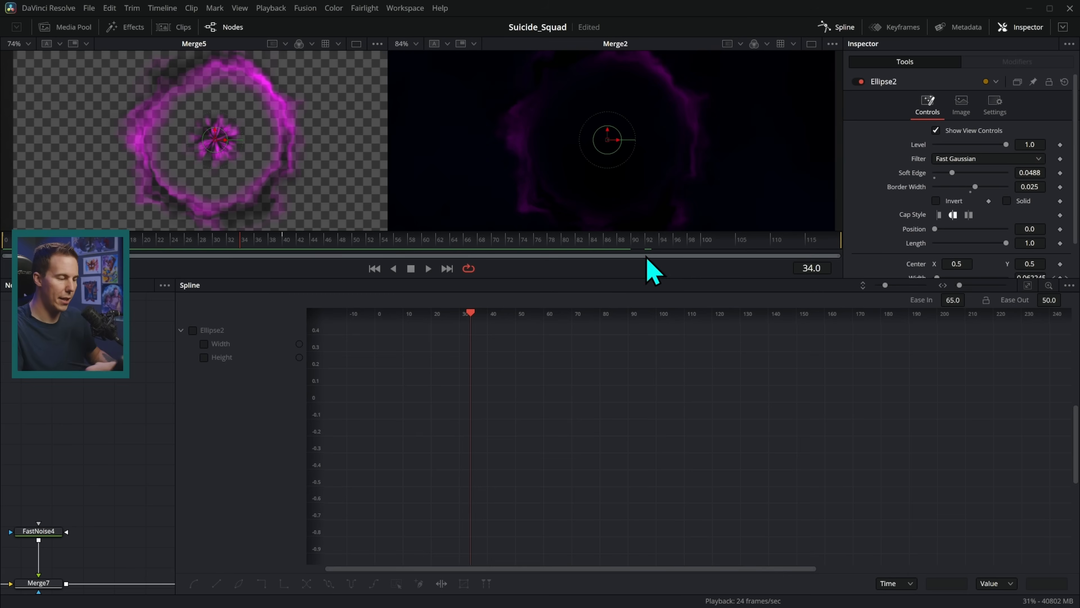
Set Ellipse2's Width/Height keyframes to Loop in the Spline editor, then close the Spline panel.
left_click(193, 330)
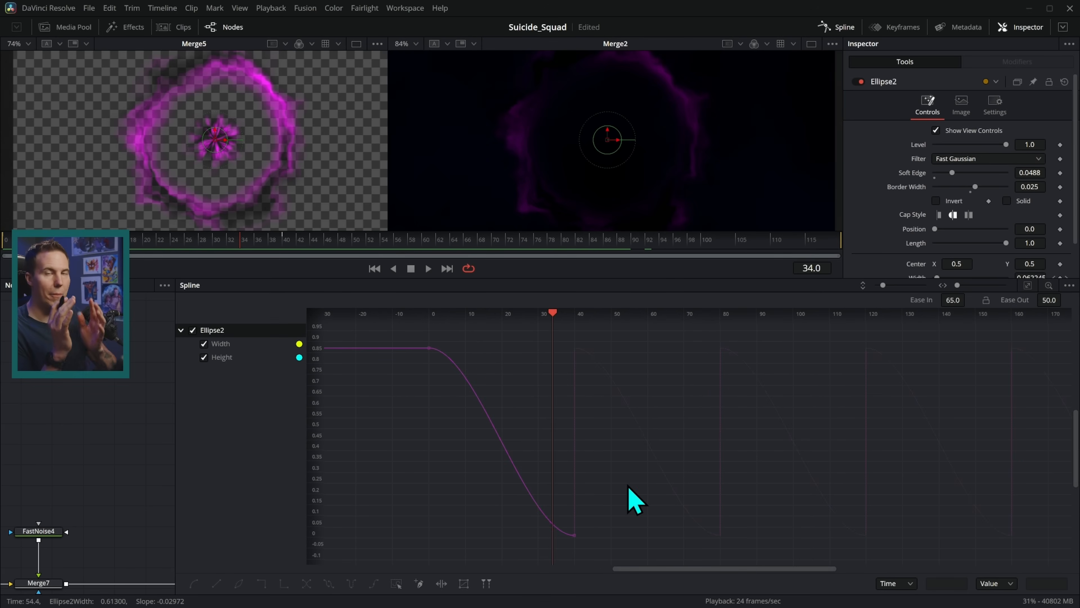
left_click_drag(396, 327, 617, 566)
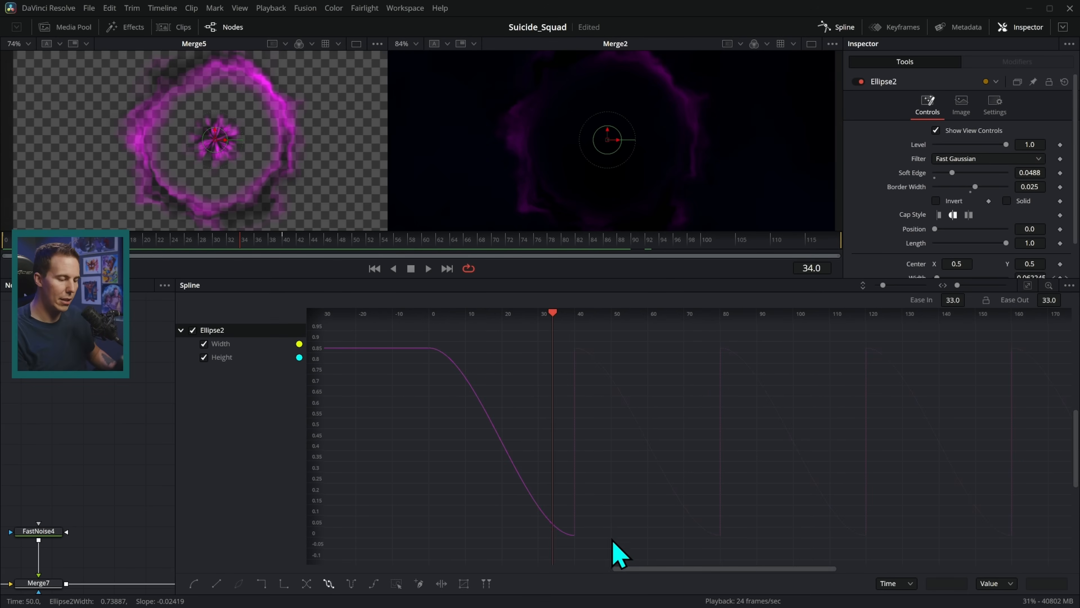
right_click(570, 539)
mouse_move(651, 384)
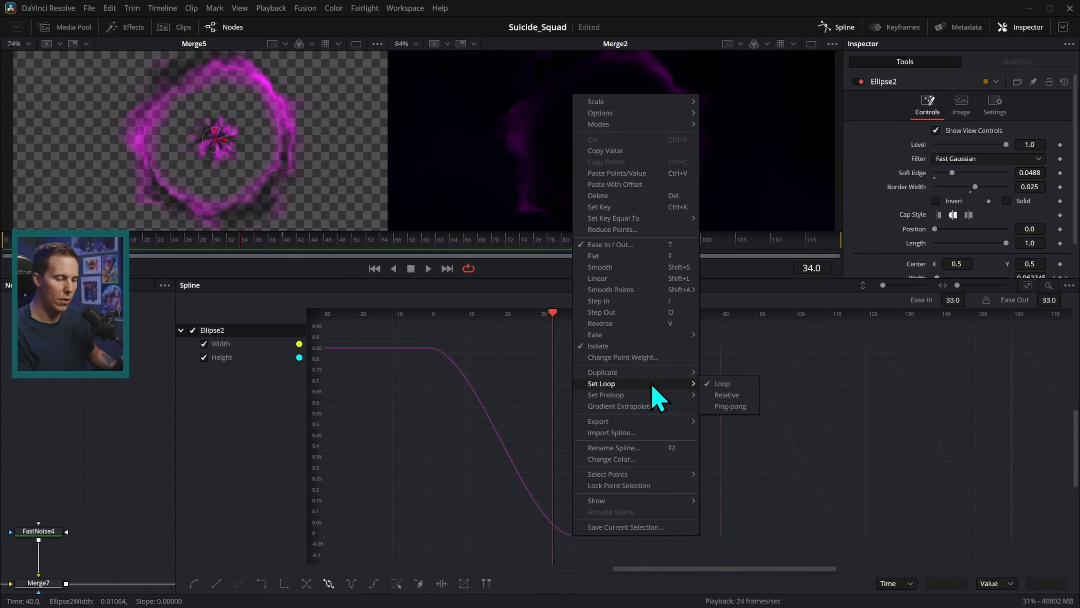
left_click(744, 385)
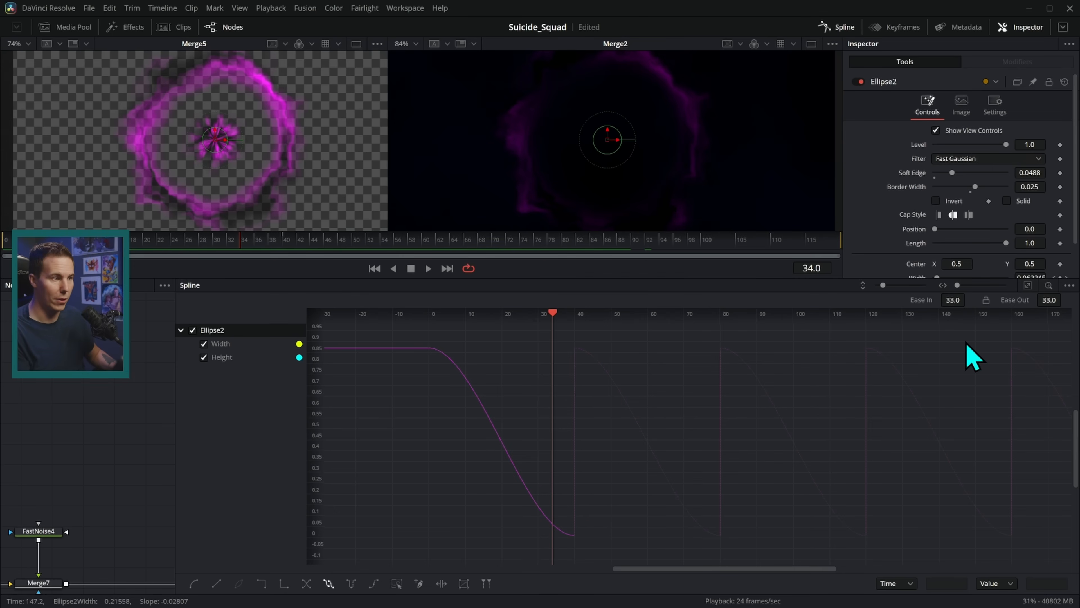
left_click(836, 27)
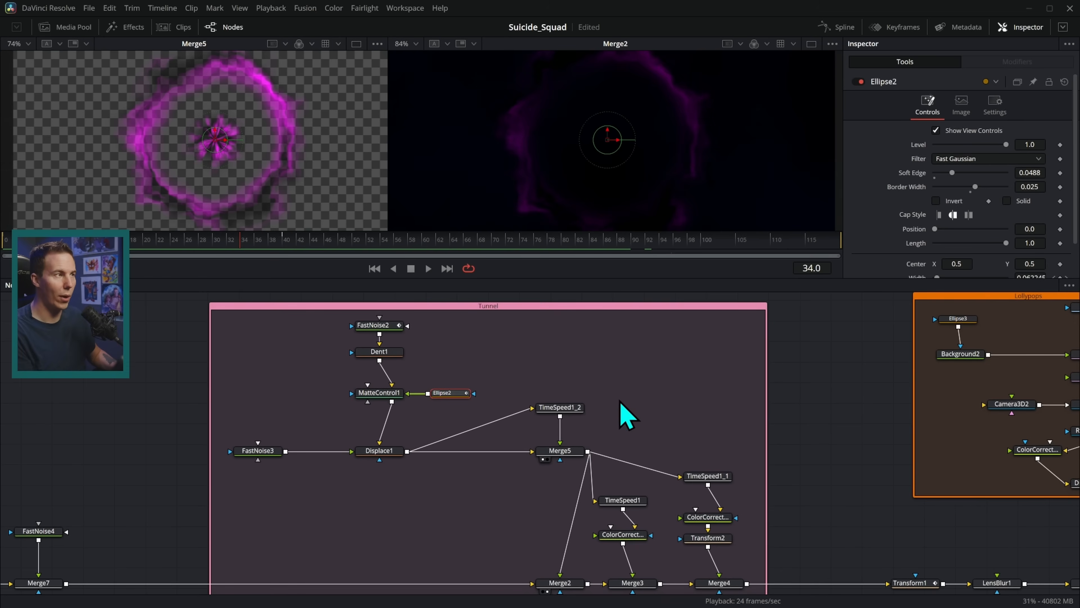
At frame 46, view TimeSpeed1 in the right viewer and check TimeSpeed1_1's timing settings.
left_click_drag(239, 251, 796, 282)
left_click_drag(588, 471, 460, 393)
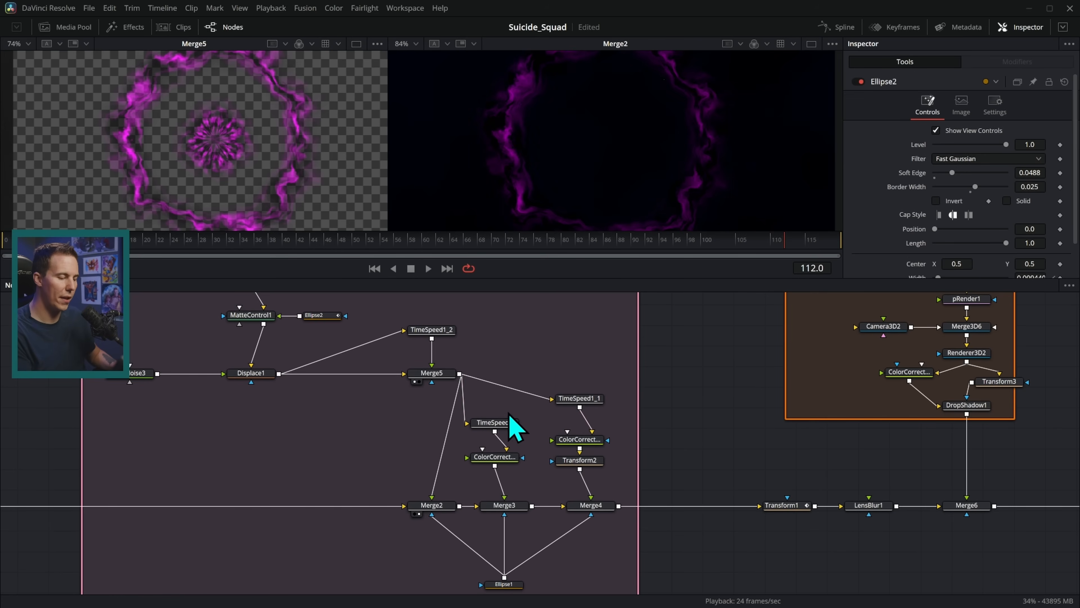
left_click(509, 426)
key("2")
left_click(583, 400)
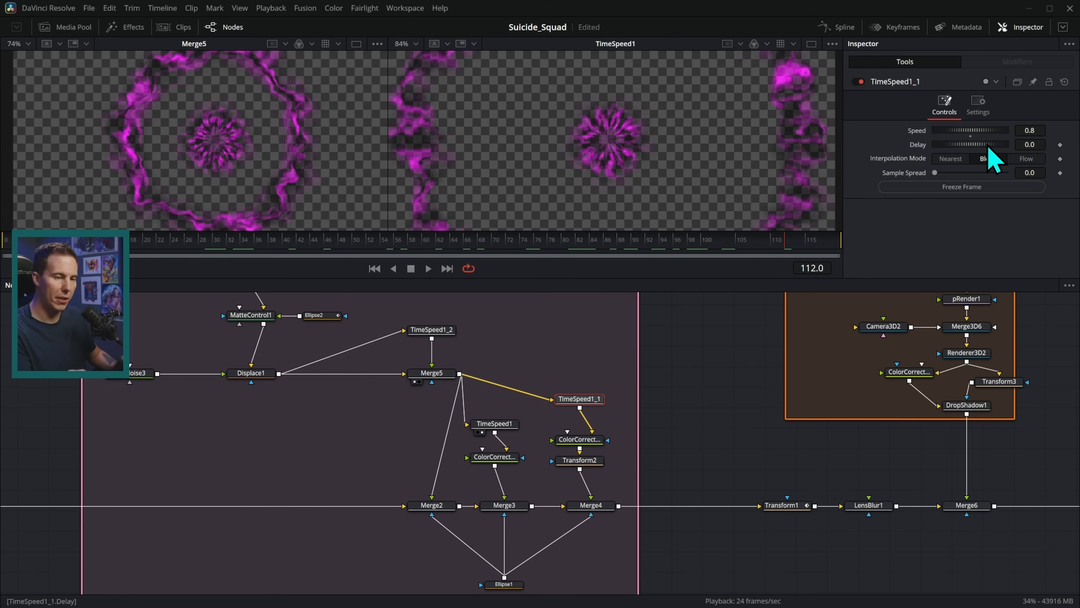
Compare ColorCorrector1_1's red smoke, ColorCorrector1's purple smoke and Transform2's output.
left_click(588, 441)
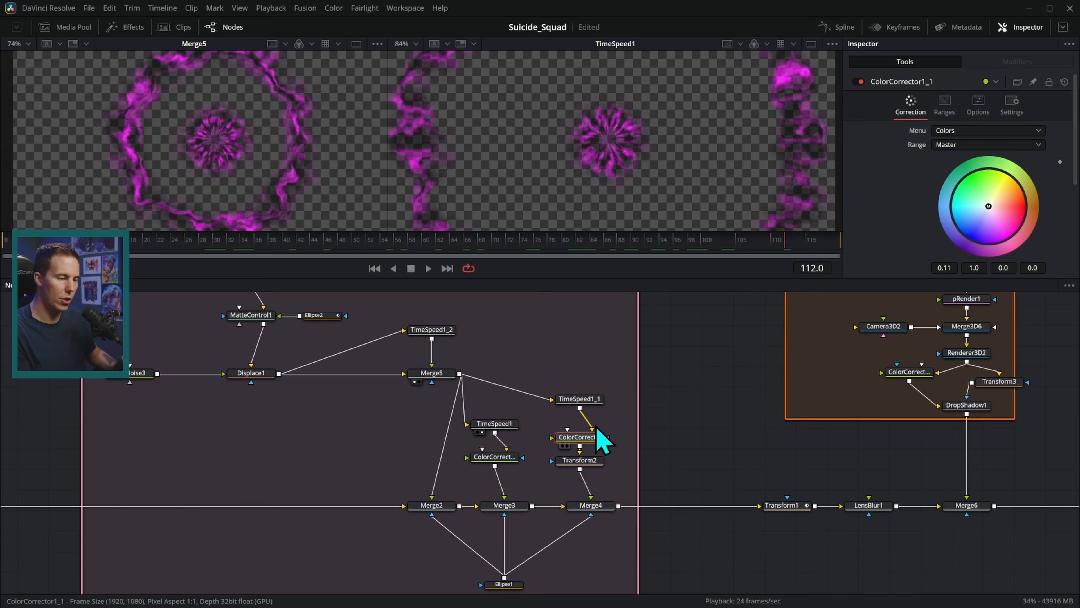
key("2")
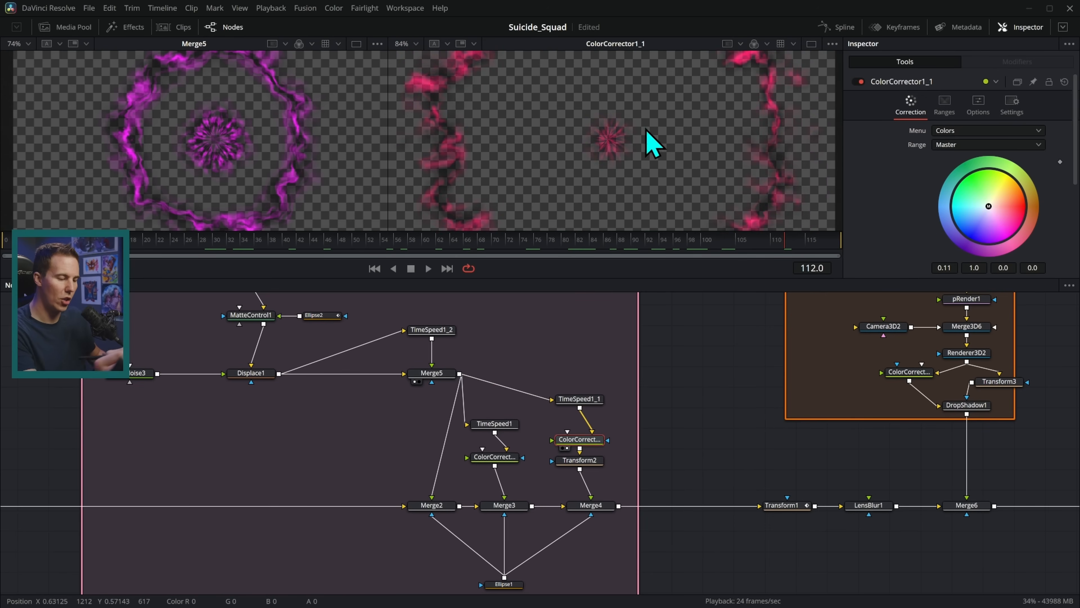
left_click_drag(495, 457, 724, 130)
left_click_drag(507, 459, 643, 161)
left_click_drag(580, 460, 687, 149)
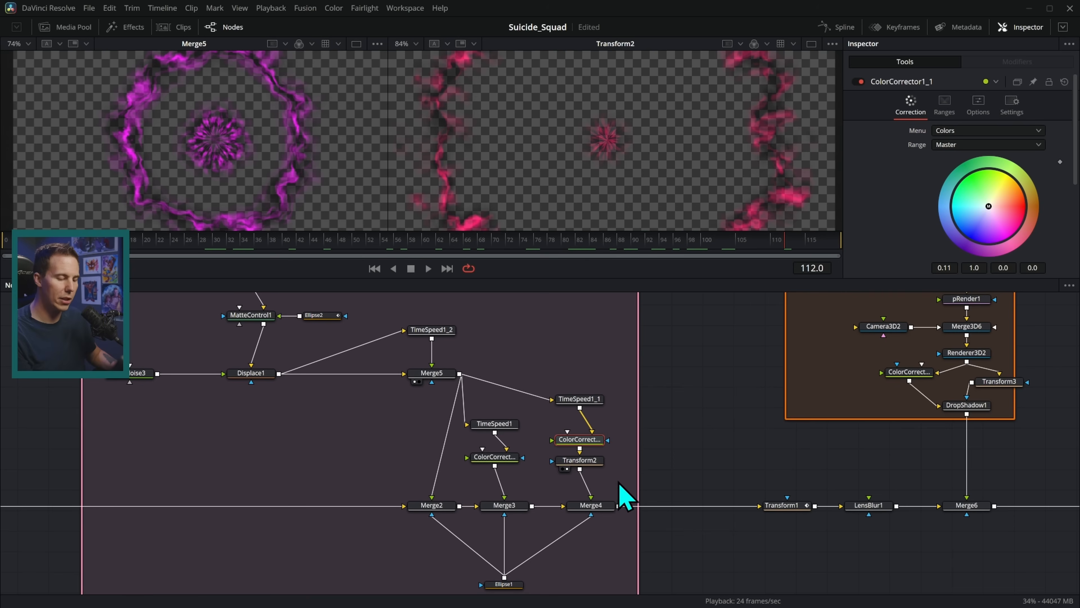
View Merge3 and the combined Merge4 purple-red smoke ring, then check Merge3's settings.
left_click_drag(504, 505, 644, 149)
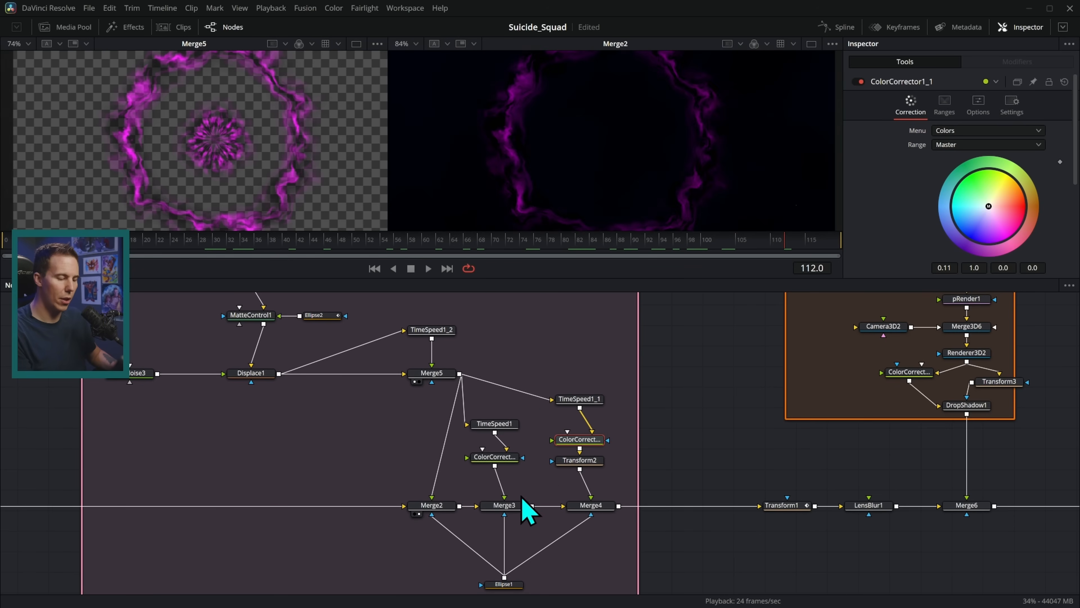
left_click_drag(604, 507, 761, 120)
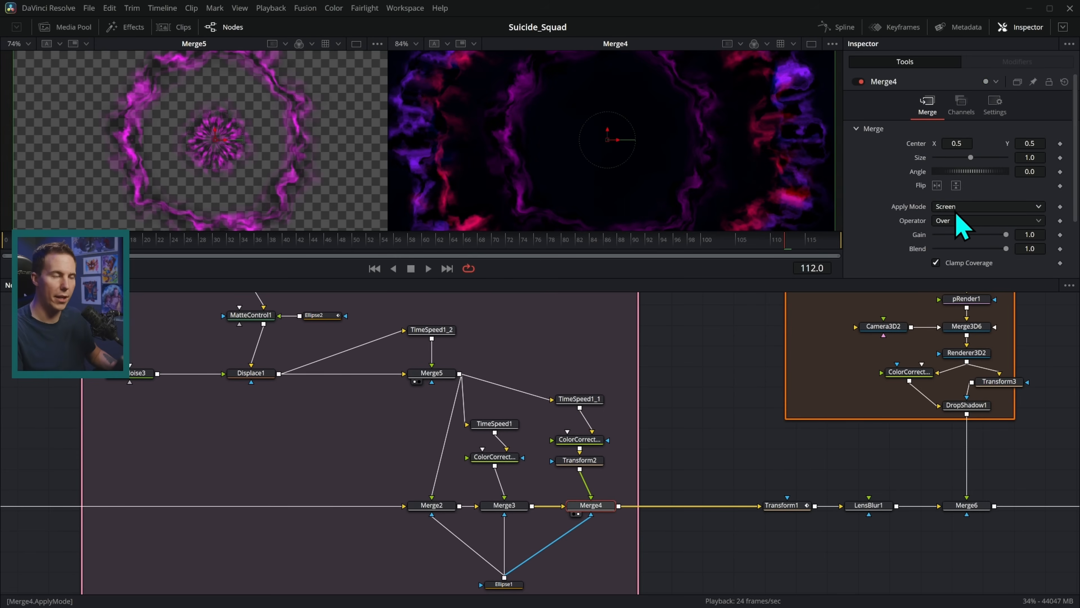
left_click(504, 505)
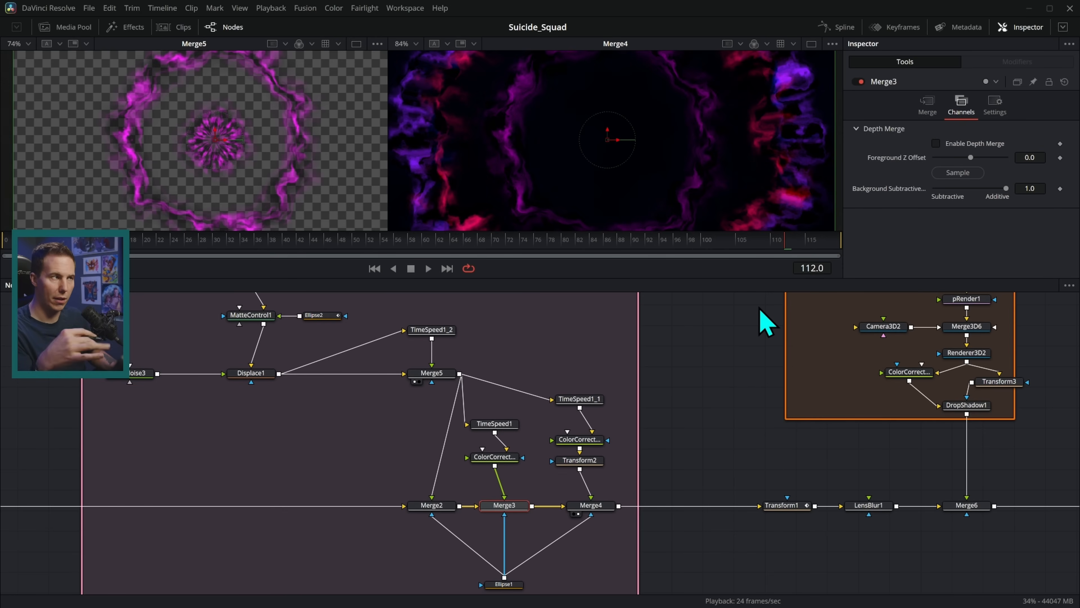
scroll(616, 511, "down", 1)
Move Ellipse1's mask centre to Y 0.479228 and start playback.
left_click(504, 570)
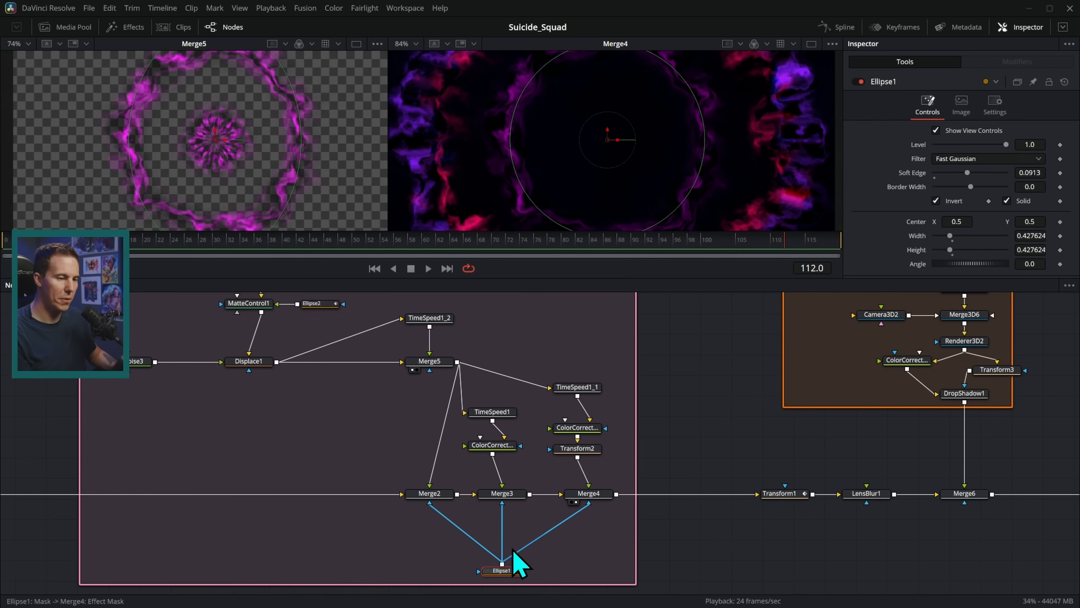
mouse_move(615, 145)
left_mouse_down()
mouse_move(796, 127)
mouse_move(813, 141)
mouse_move(613, 145)
mouse_move(591, 161)
mouse_move(605, 147)
left_mouse_up()
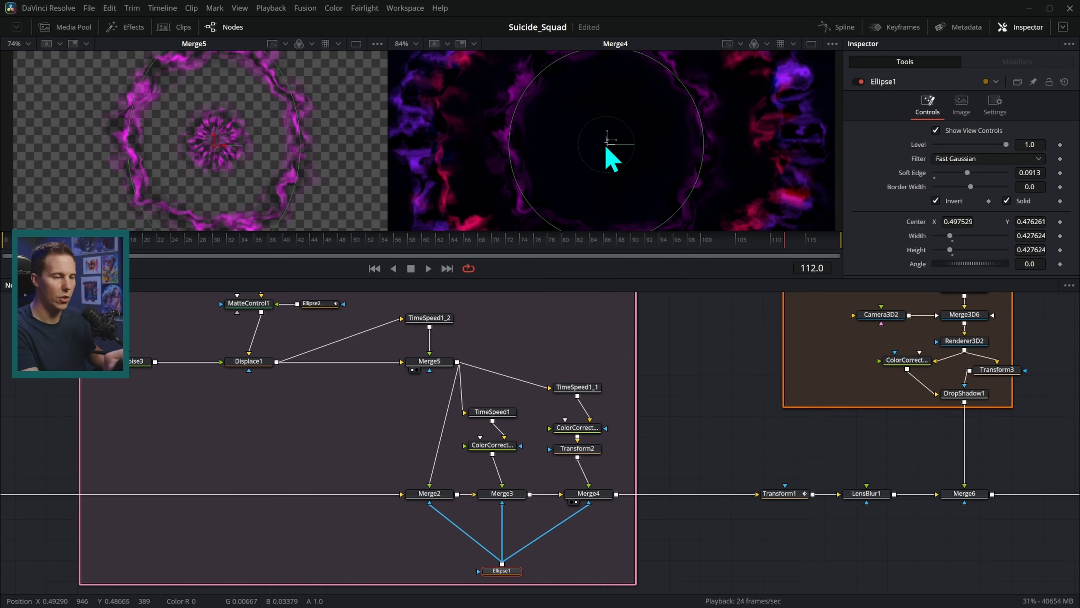
key("space")
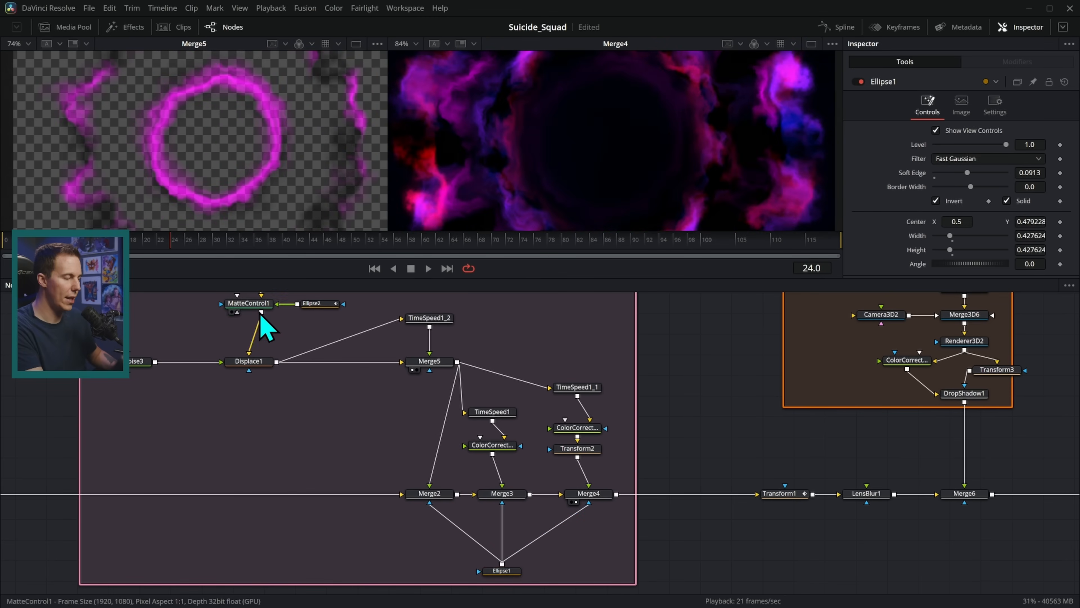
Show Displace1 in the left viewer, play the tunnel from frame 0, and review frames 66–83.
key("1")
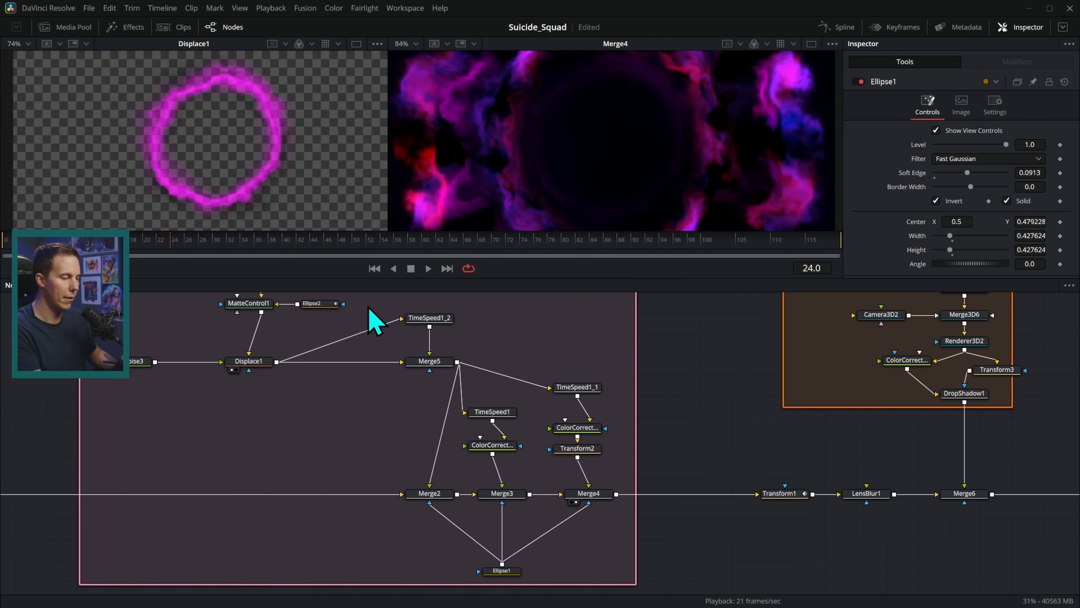
left_click(374, 268)
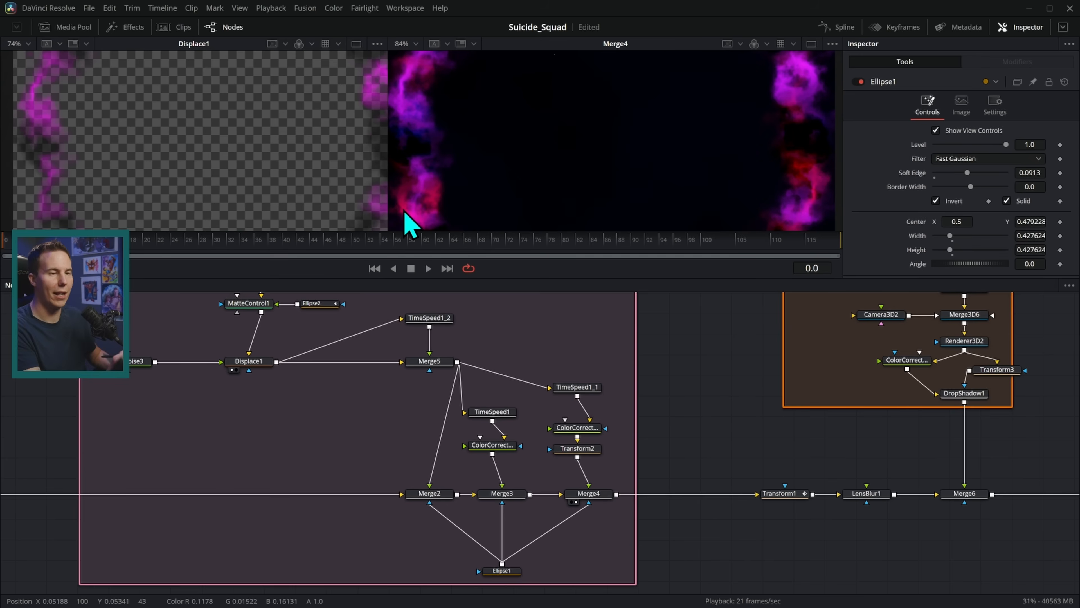
left_click(428, 269)
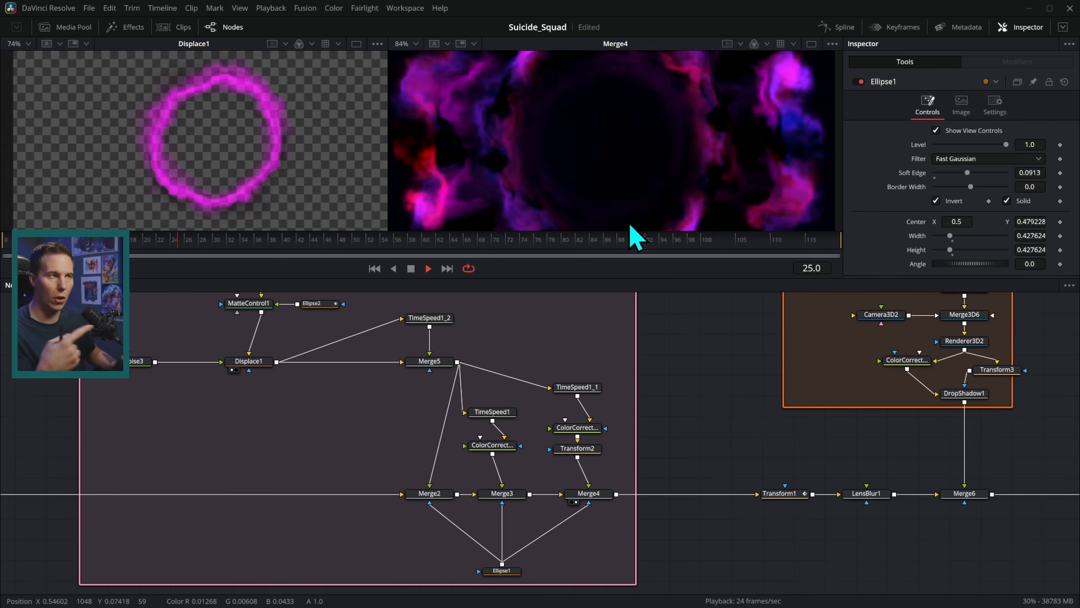
key("space")
left_click_drag(480, 246, 725, 253)
View Transform1 and LensBlur1's blurred smoke in the right viewer, scrubbing across frames.
left_click_drag(816, 434, 530, 449)
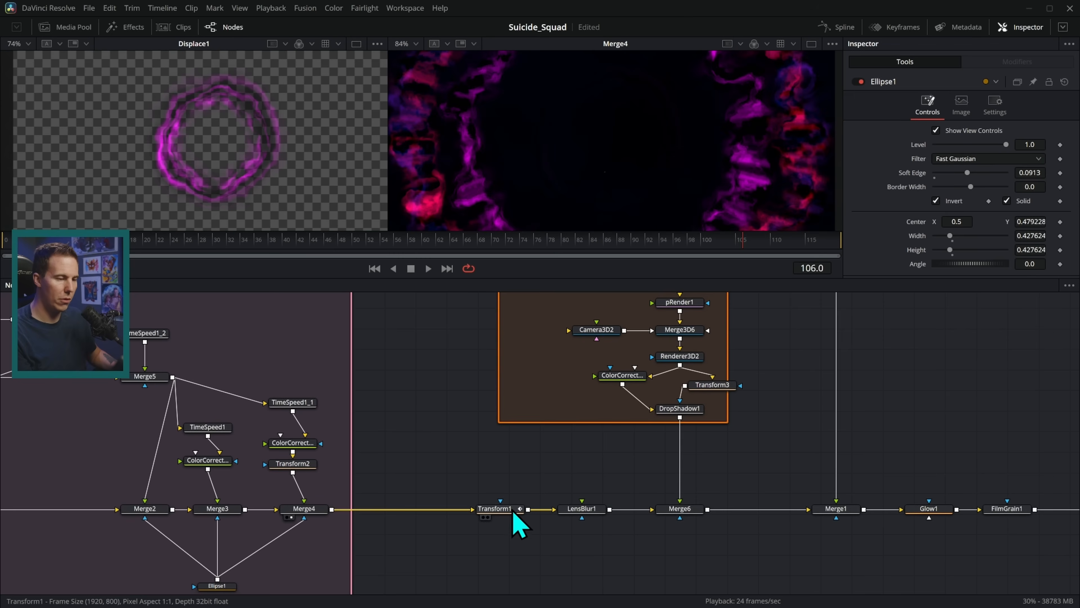
left_click_drag(511, 511, 680, 143)
left_click_drag(204, 264, 680, 251)
left_click_drag(594, 513, 689, 148)
left_click_drag(417, 261, 666, 256)
Preview Merge6 with the Lollypops particles over the smoke, playing from frame 0.
left_click_drag(716, 463, 562, 503)
scroll(567, 490, "down", 1)
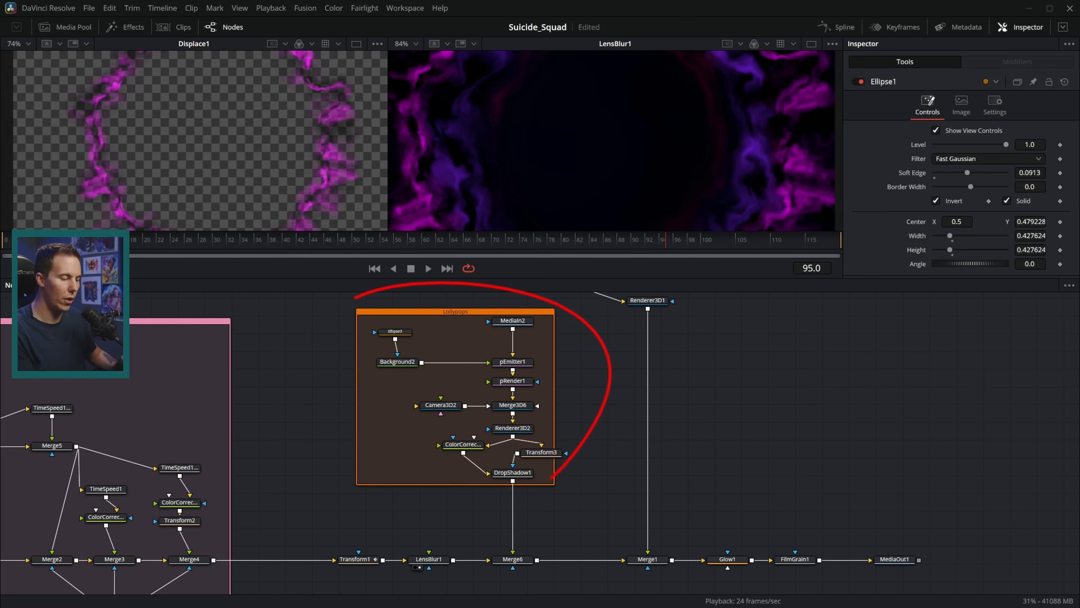
left_click_drag(516, 561, 656, 151)
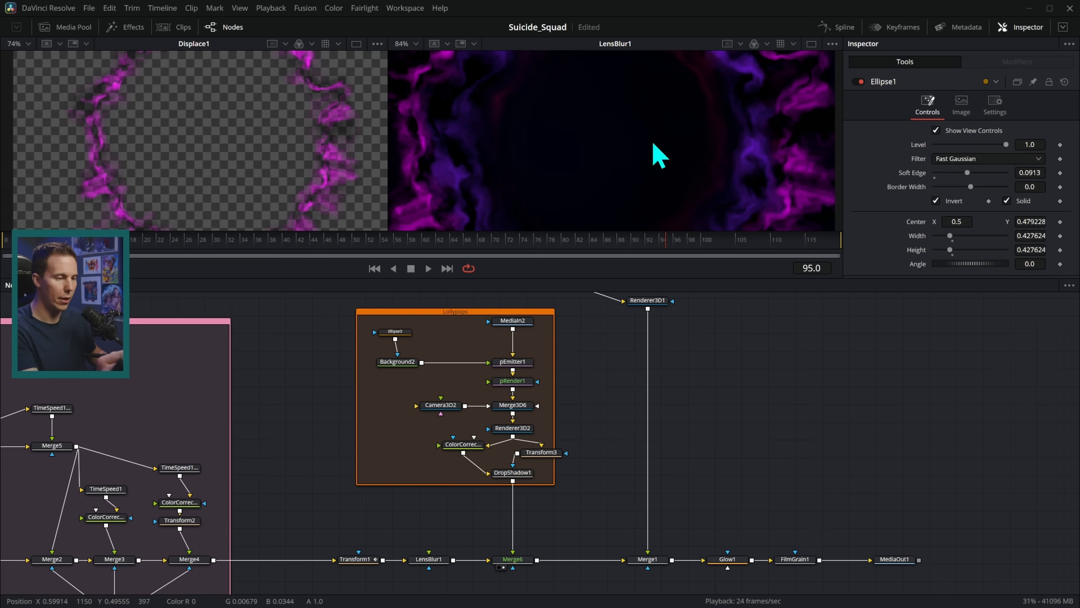
left_click(374, 268)
left_click(429, 269)
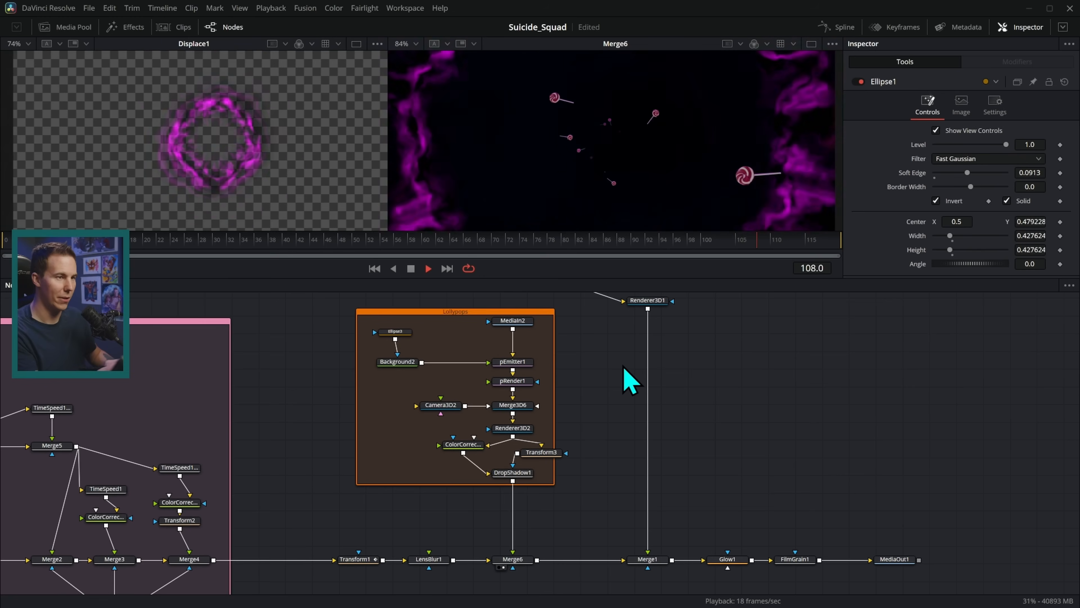
Stop at frame 60 and preview the MediaIn2 lollipop image, then the pRender1 3D particles.
left_click(422, 240)
left_click_drag(578, 367, 602, 381)
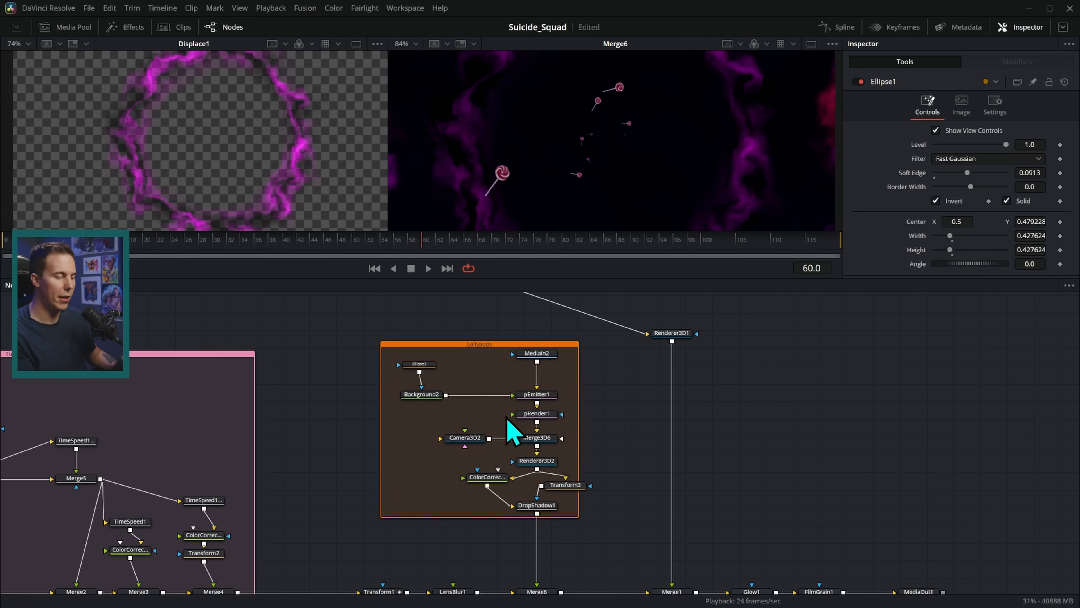
left_click_drag(537, 353, 678, 164)
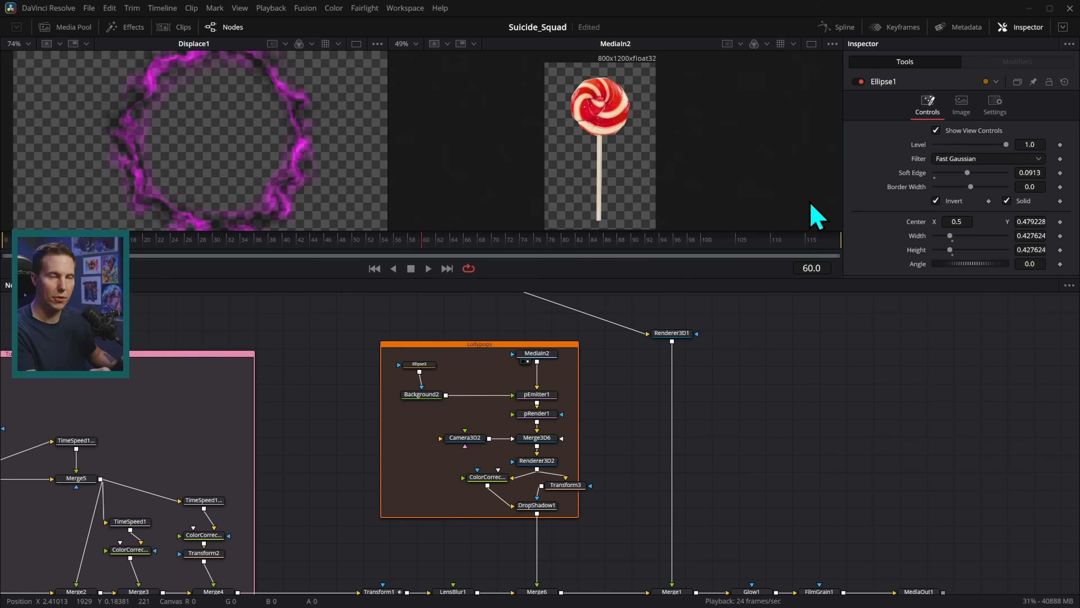
left_click_drag(537, 413, 675, 160)
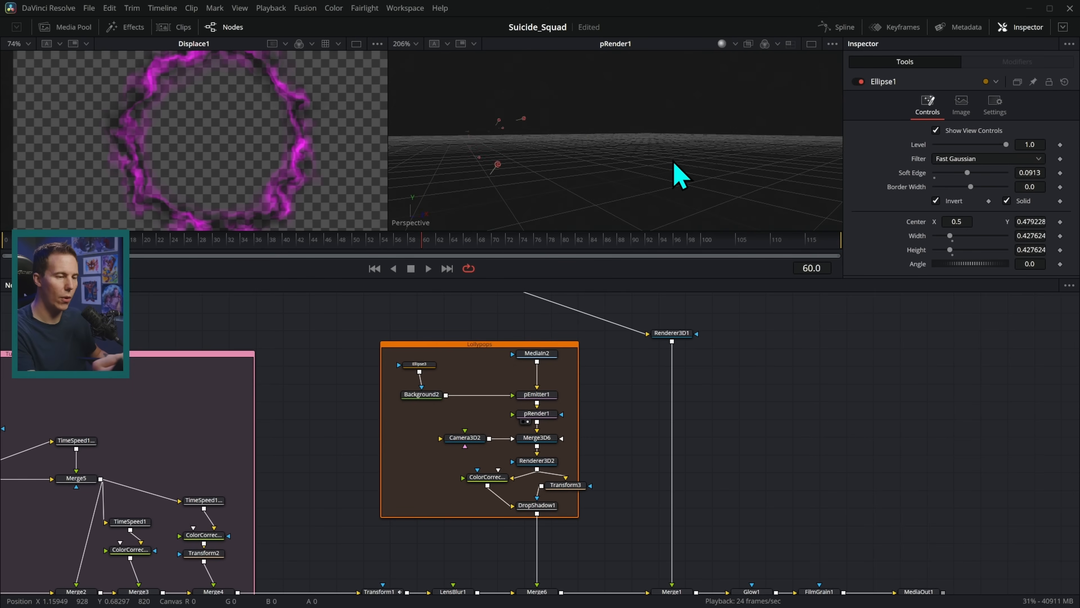
Raise pEmitter1's particle Number to 7.9, replay and orbit the denser stream, then view Background2.
left_click(551, 395)
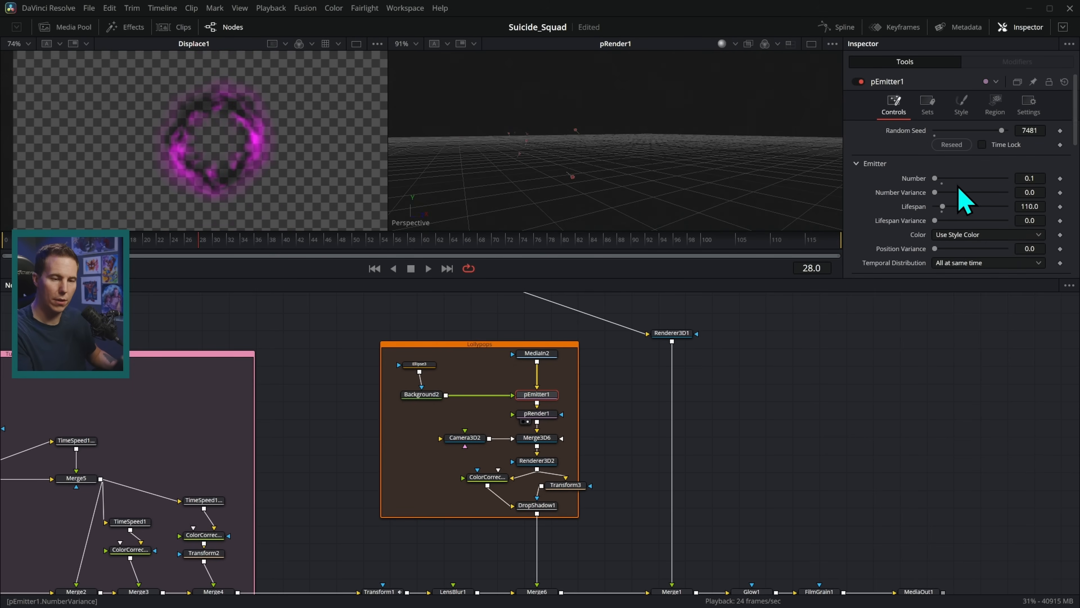
left_click_drag(952, 182, 942, 182)
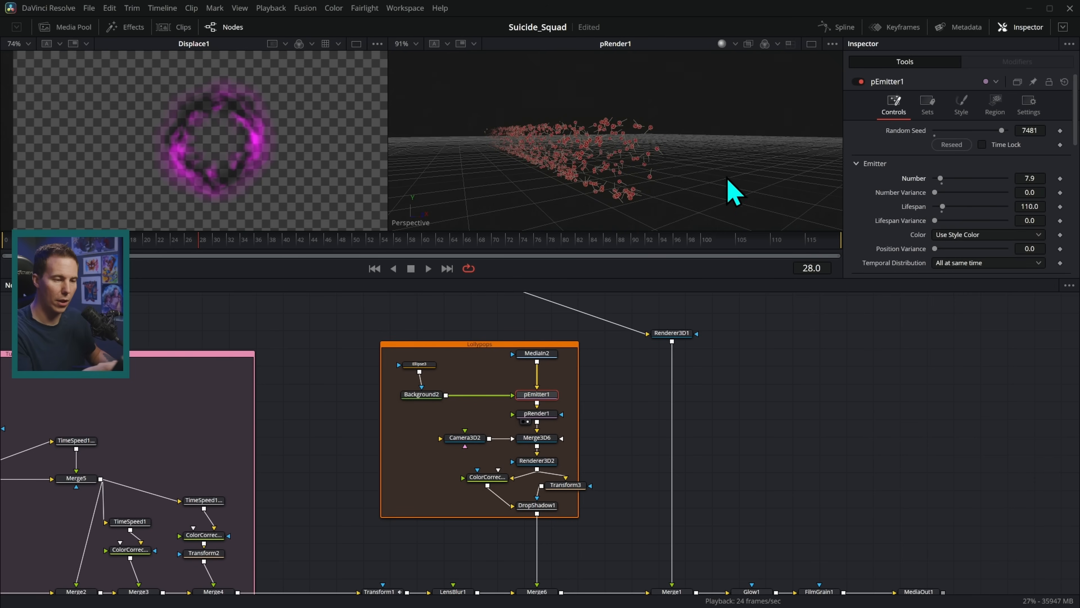
left_click(429, 268)
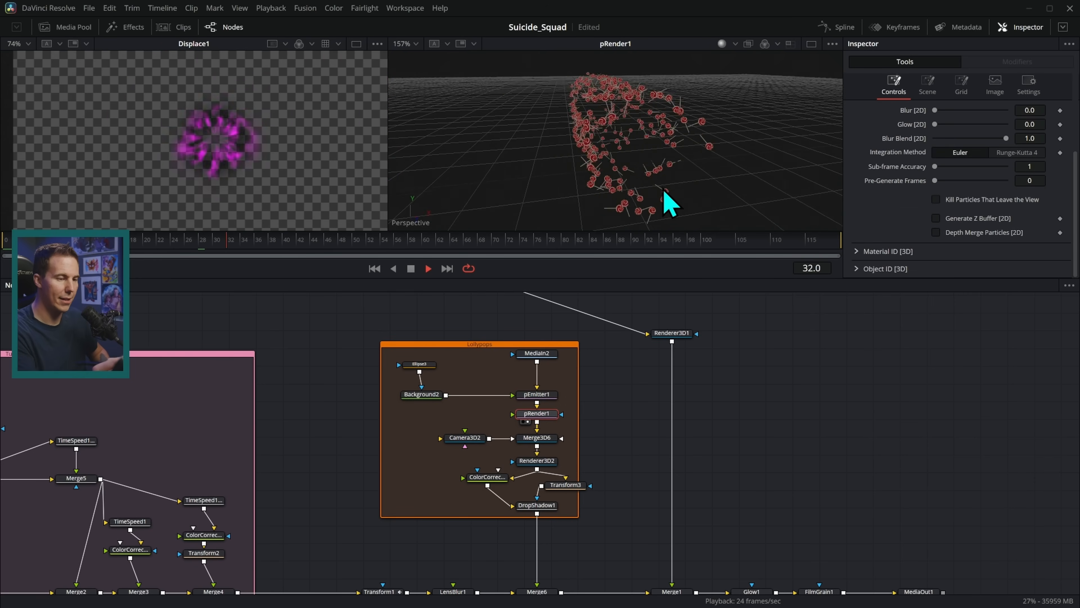
left_click_drag(663, 190, 736, 162)
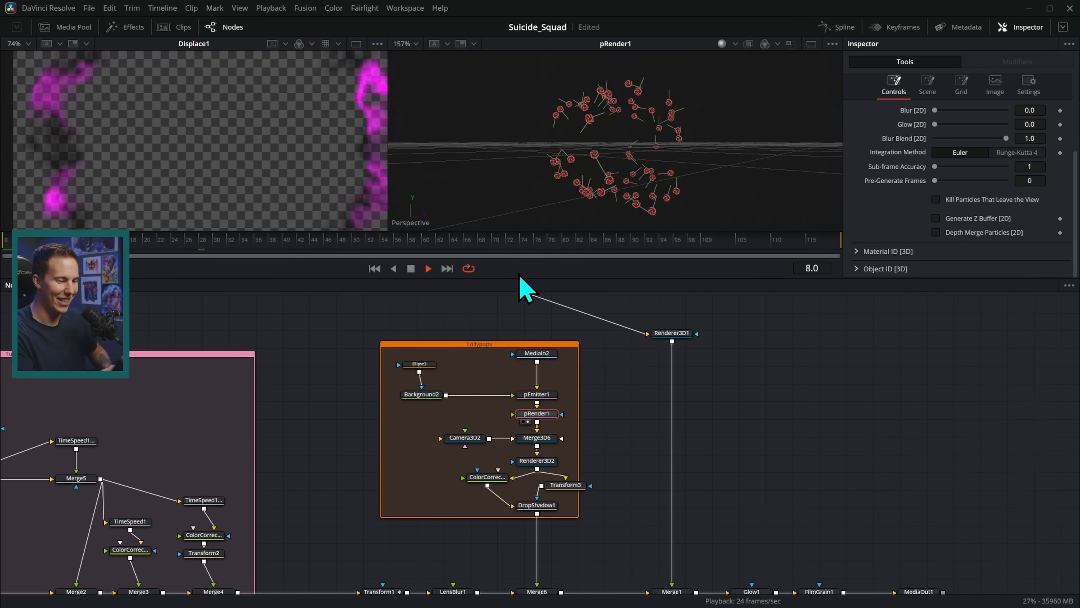
left_click(412, 269)
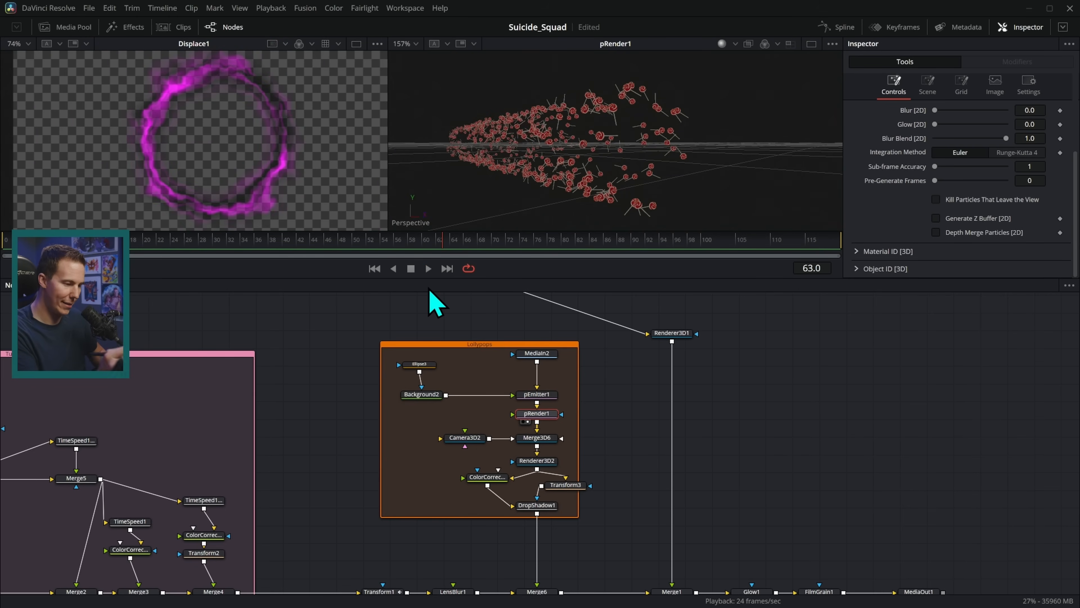
left_click(374, 268)
left_click(428, 268)
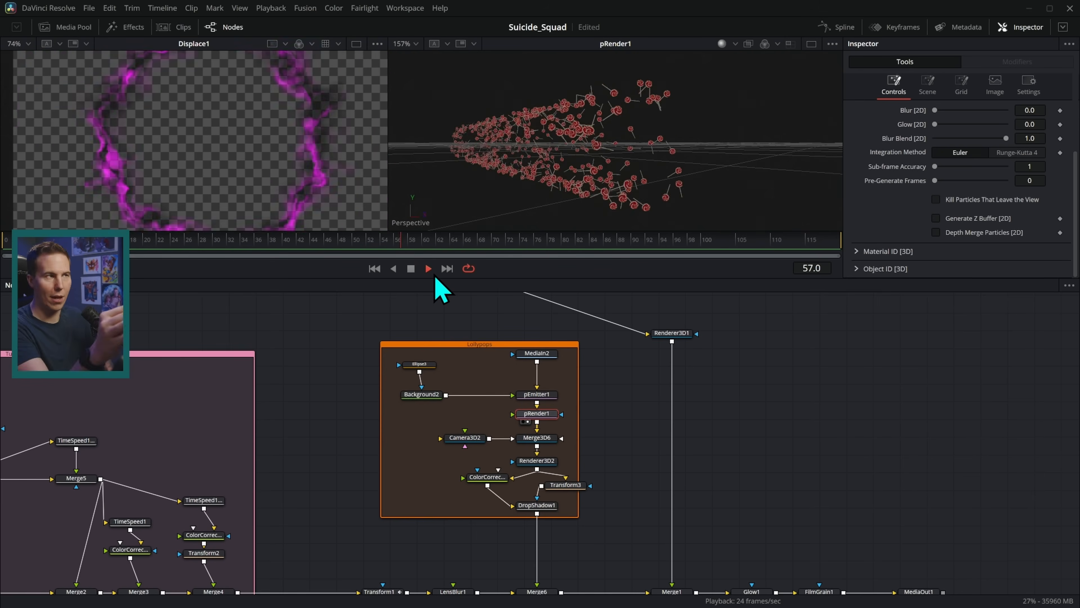
left_click_drag(583, 186, 676, 210)
key("2")
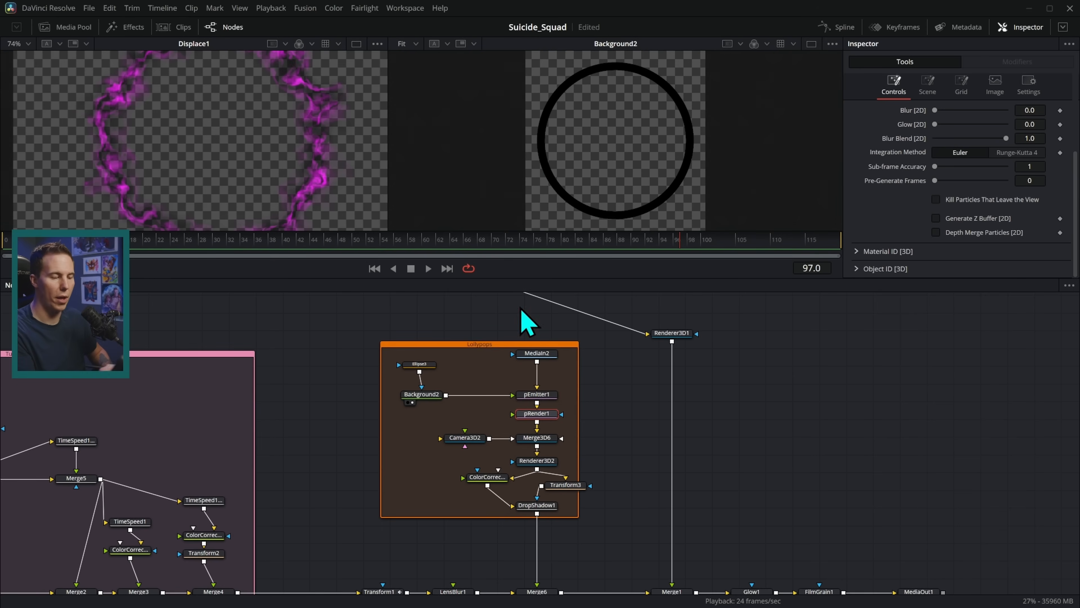
Check the Ellipse3 ring, then preview pRender1 with pEmitter1 selected, scrubbing frames 47 to 74.
left_click(421, 363)
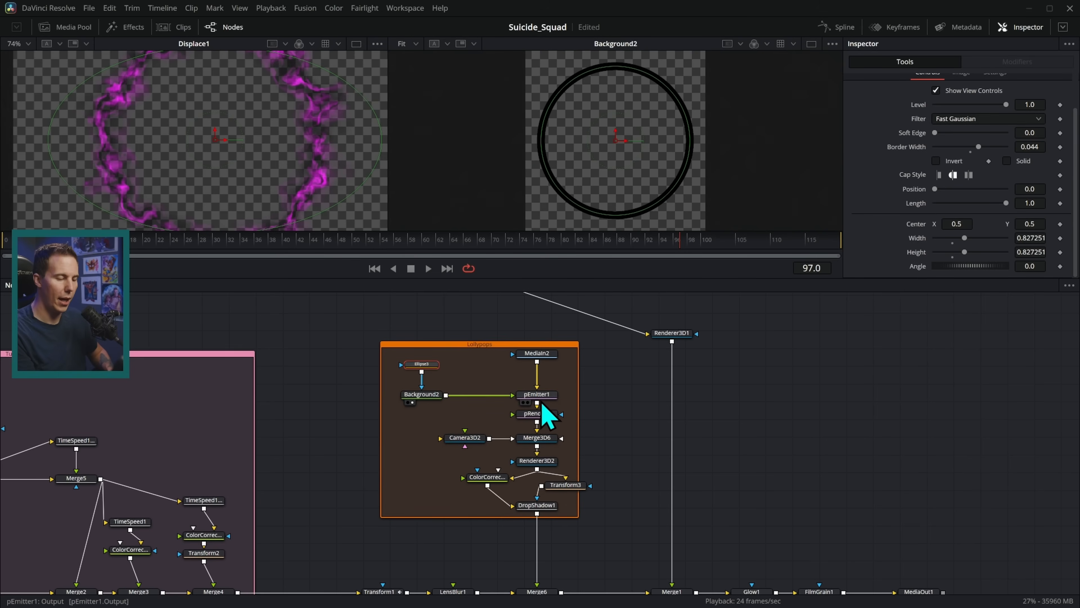
scroll(684, 405, "up", 4)
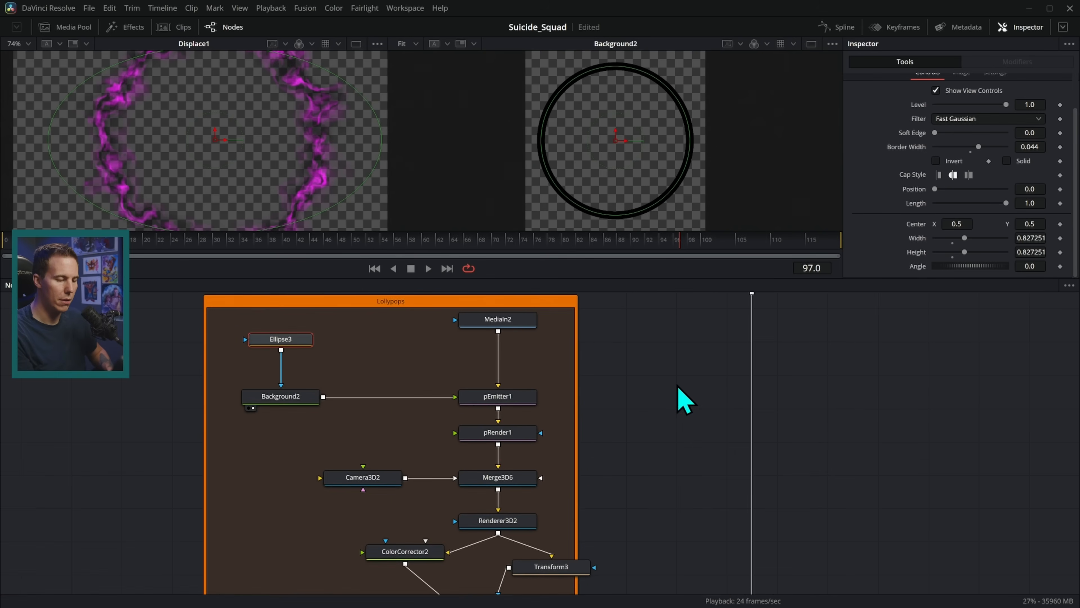
left_click(558, 366)
left_click_drag(558, 365, 634, 185)
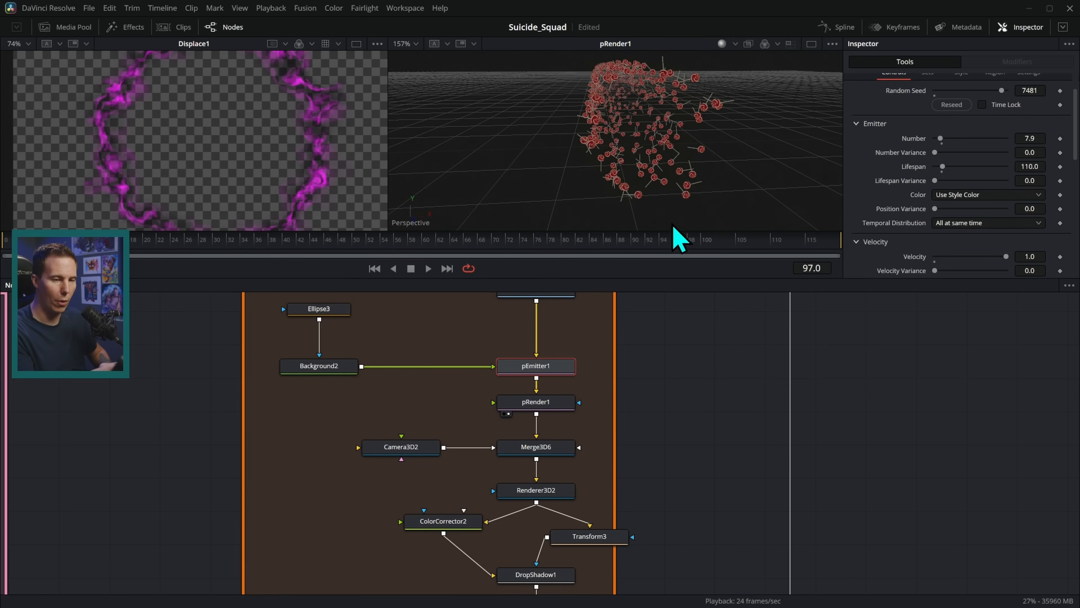
left_click(335, 243)
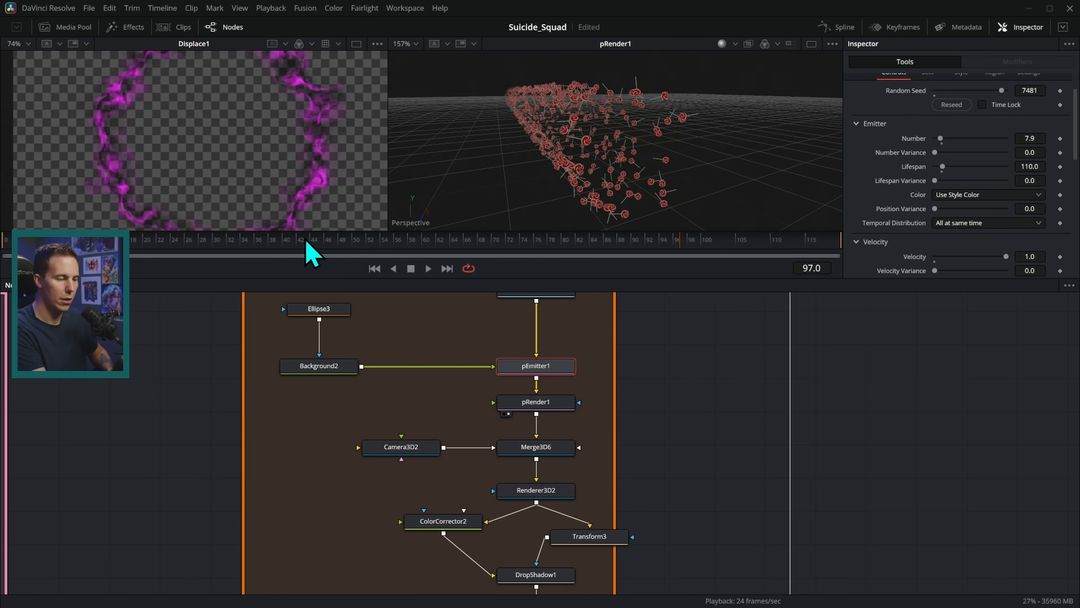
left_click_drag(335, 246, 527, 252)
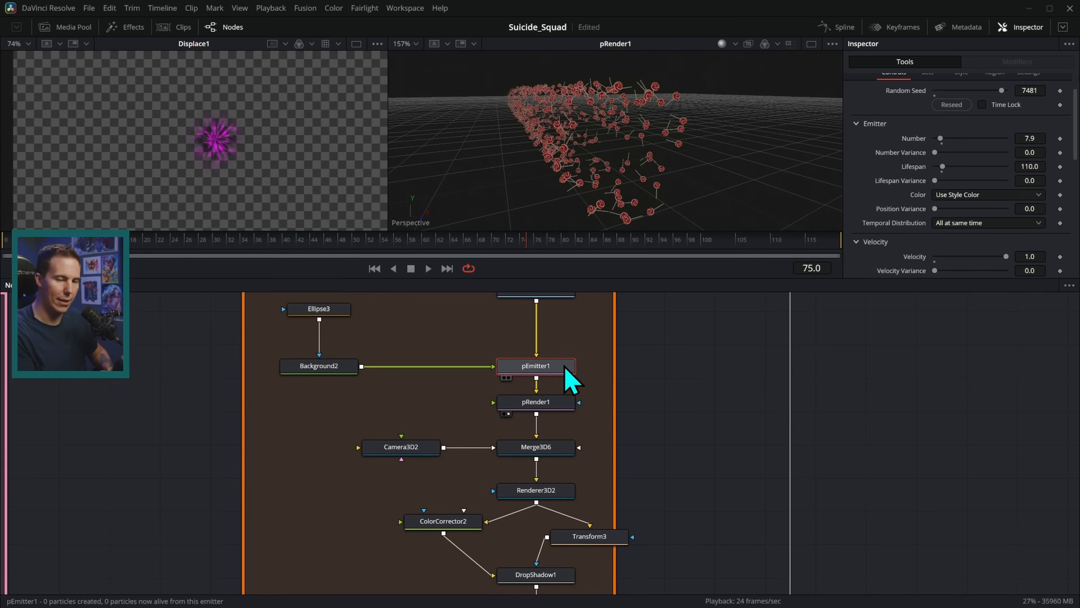
Review pEmitter1's rotation Z variance 360 and spin Z variance 23.5 while scrubbing to frame 87.
scroll(886, 208, "down", 3)
scroll(893, 153, "down", 6)
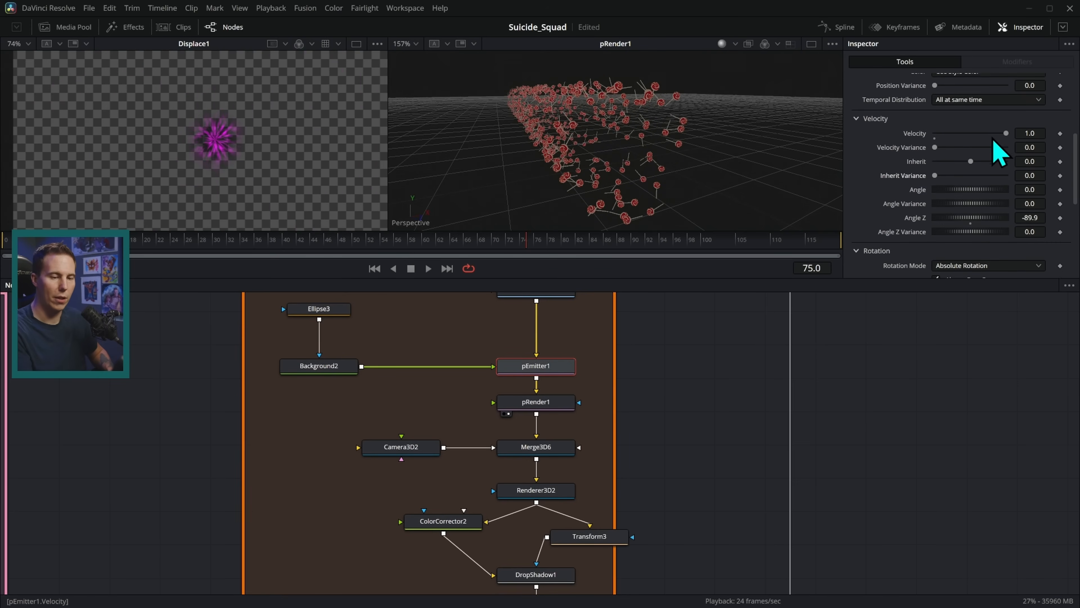
scroll(909, 242, "down", 7)
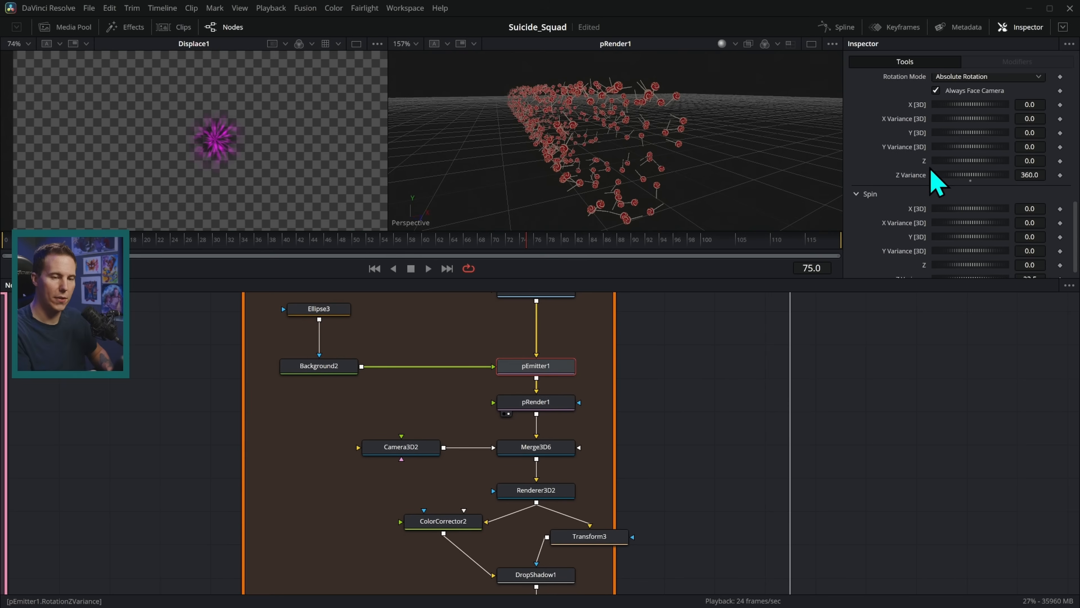
scroll(905, 210, "down", 1)
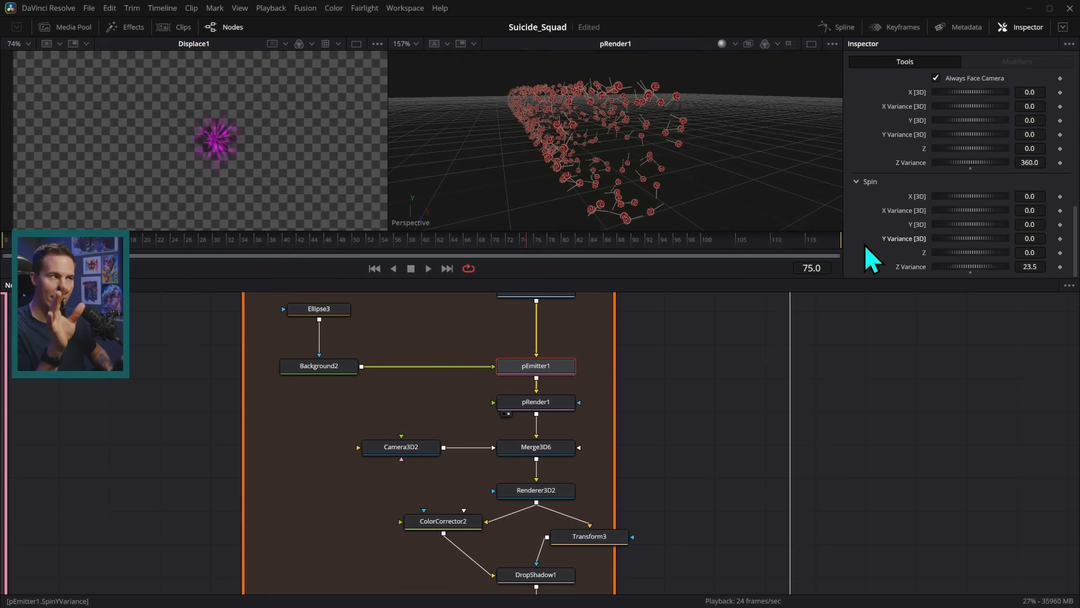
left_click_drag(586, 239, 757, 251)
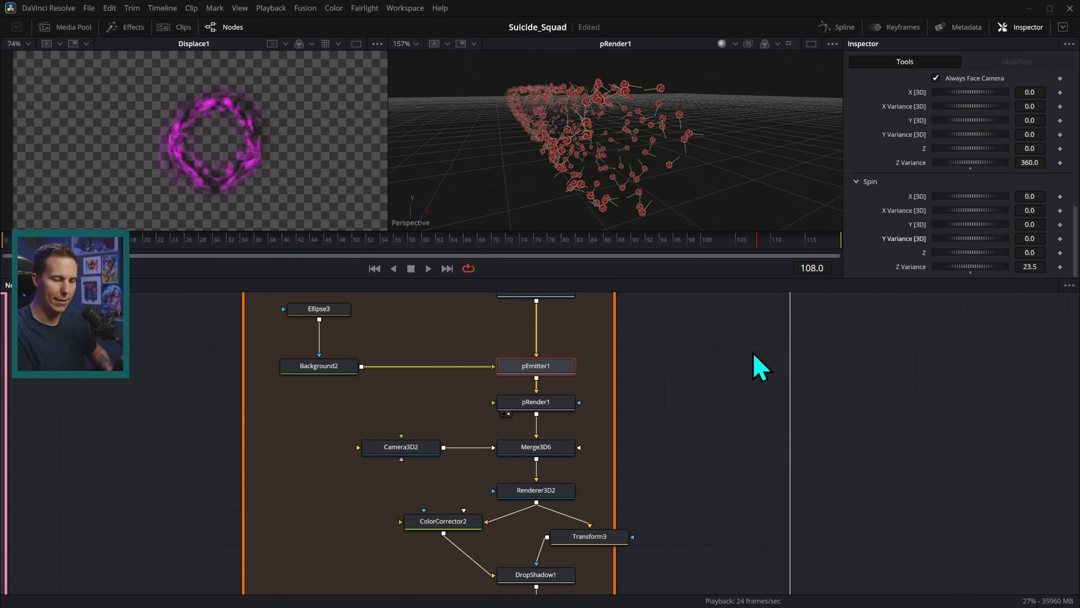
scroll(510, 383, "up", 2)
left_click(375, 269)
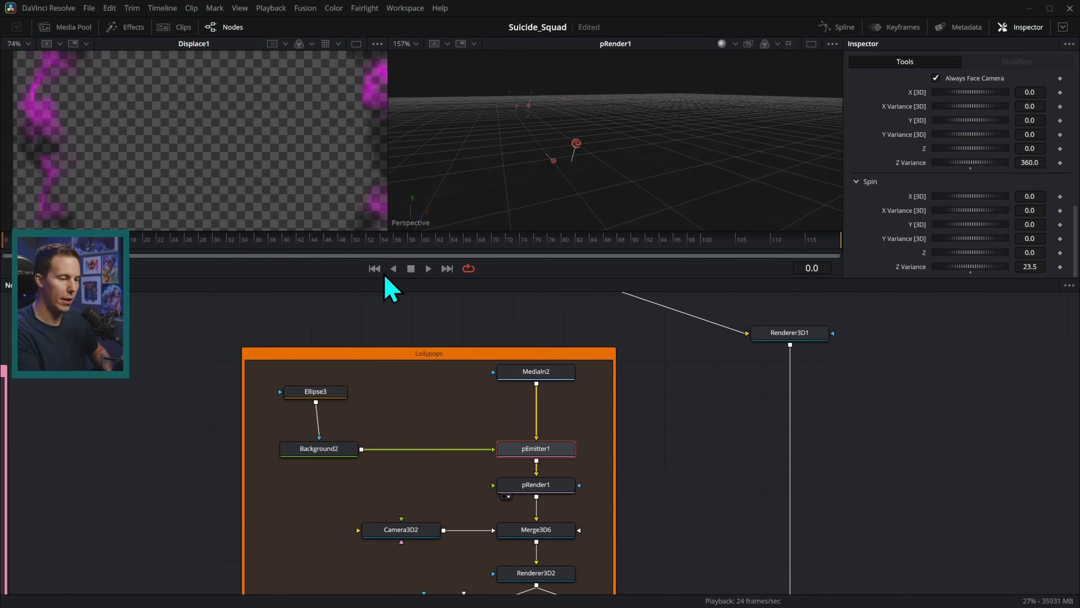
Play and scrub the lollipop particle animation, orbiting the 3D view to see the scattered lollipops.
left_click(427, 269)
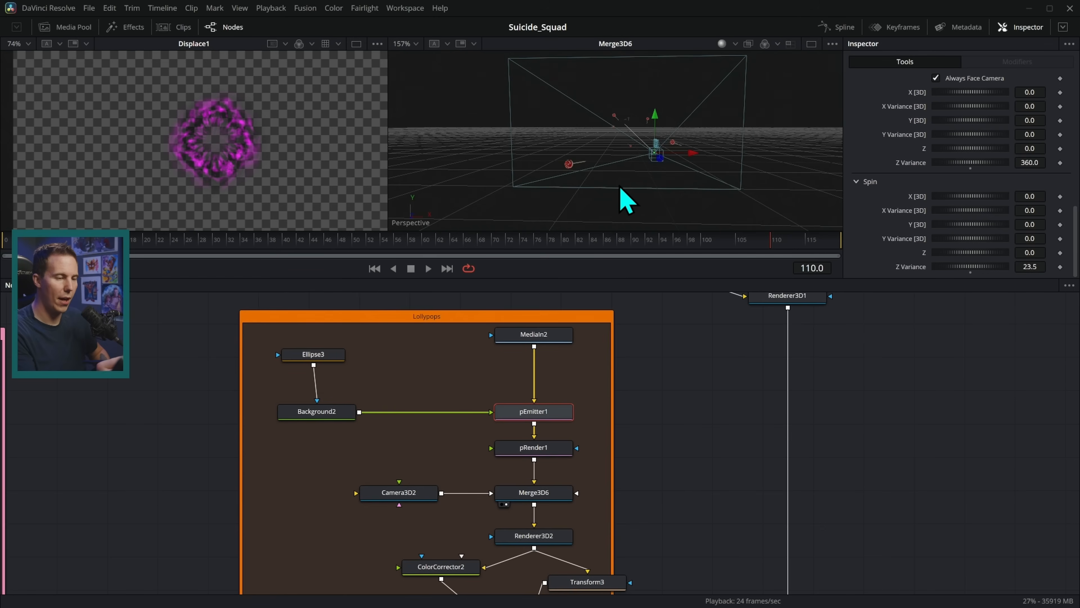
left_click_drag(624, 200, 655, 275)
left_click_drag(326, 251, 666, 251)
left_click_drag(723, 202, 606, 193)
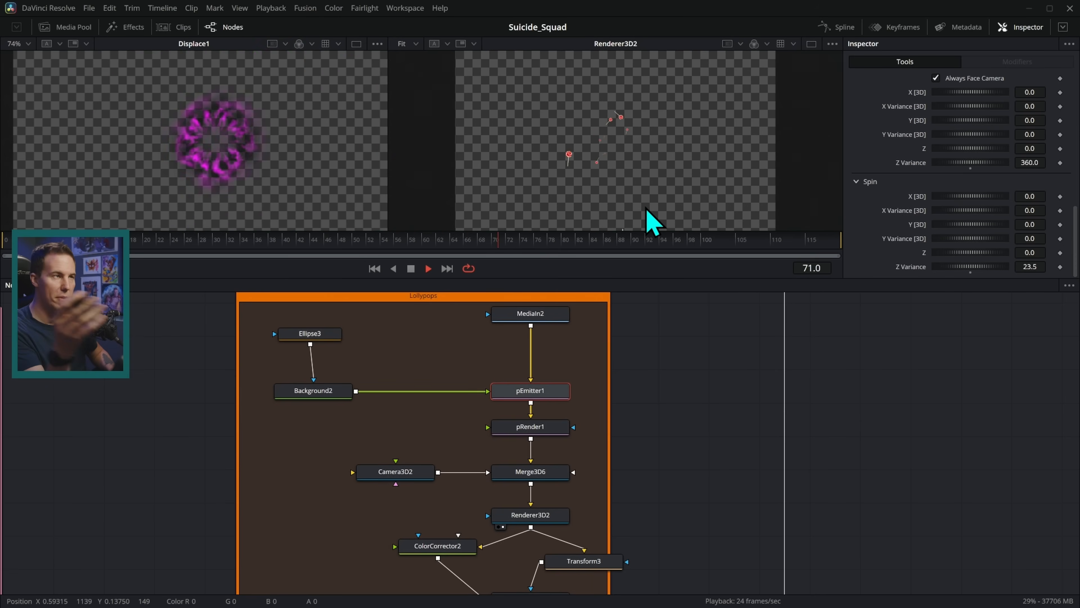
Preview the ColorCorrector2 output, then the Transform3 output, in the second viewer.
left_click_drag(639, 451, 613, 329)
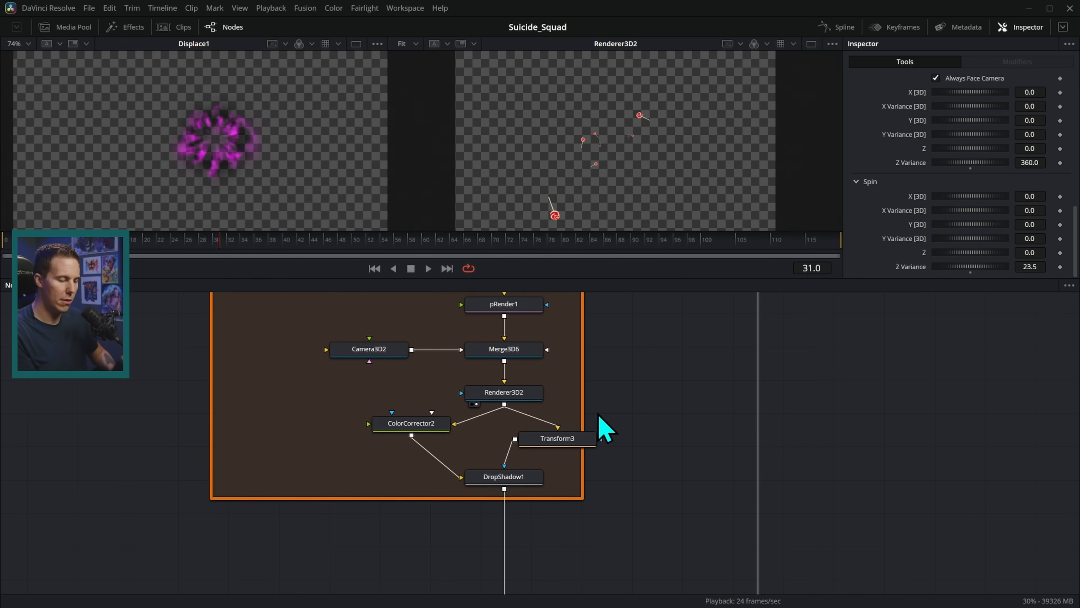
left_click_drag(412, 424, 677, 119)
scroll(651, 149, "up", 2)
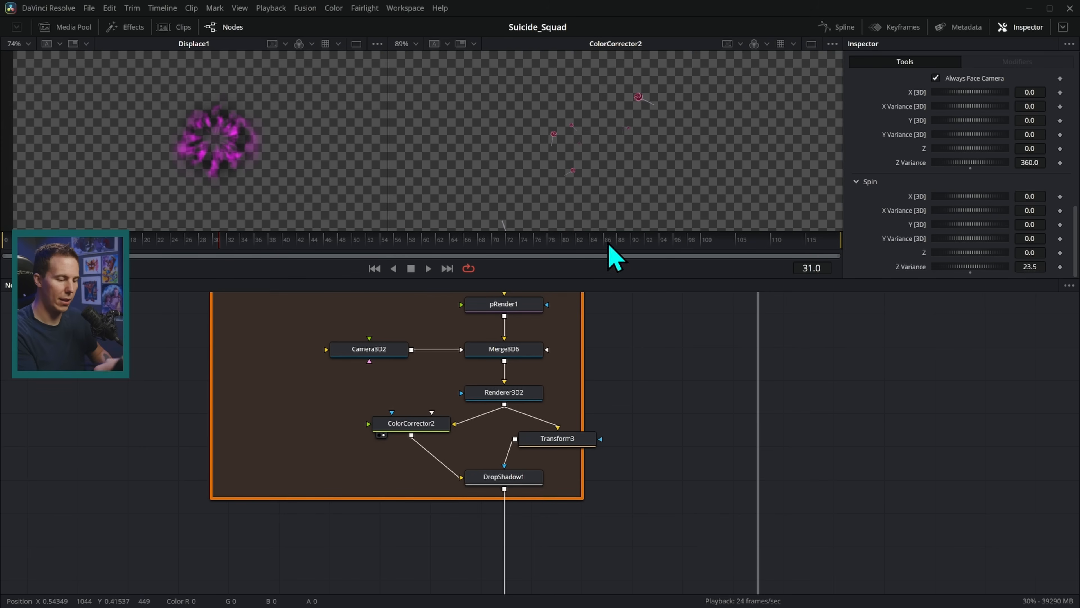
left_click_drag(586, 439, 718, 124)
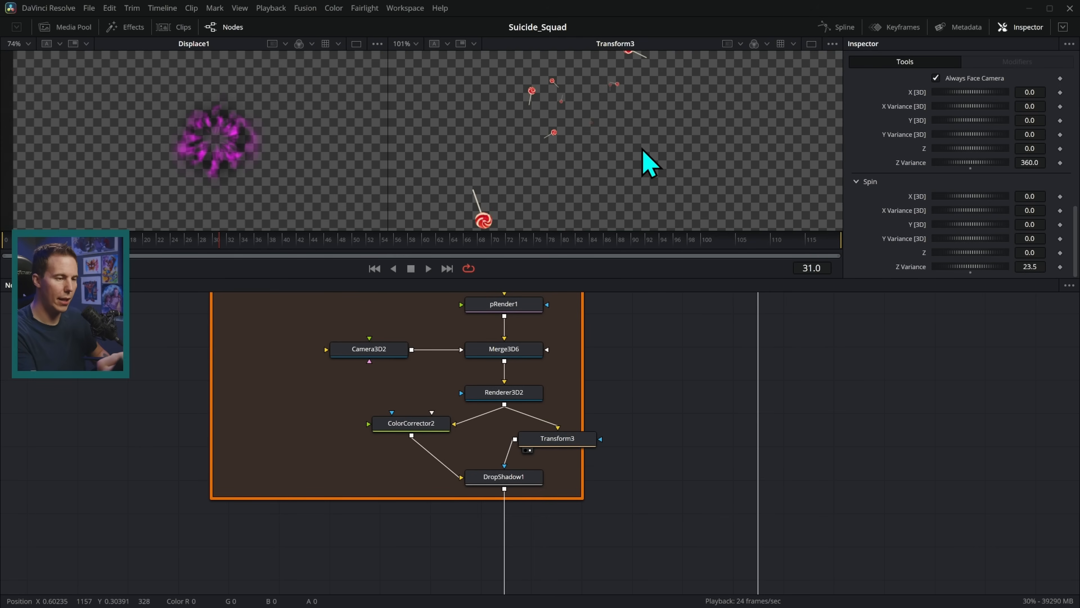
View DropShadow1 zoomed in and toggle its magenta shadow off and on to compare.
left_click(527, 479)
scroll(681, 192, "up", 3)
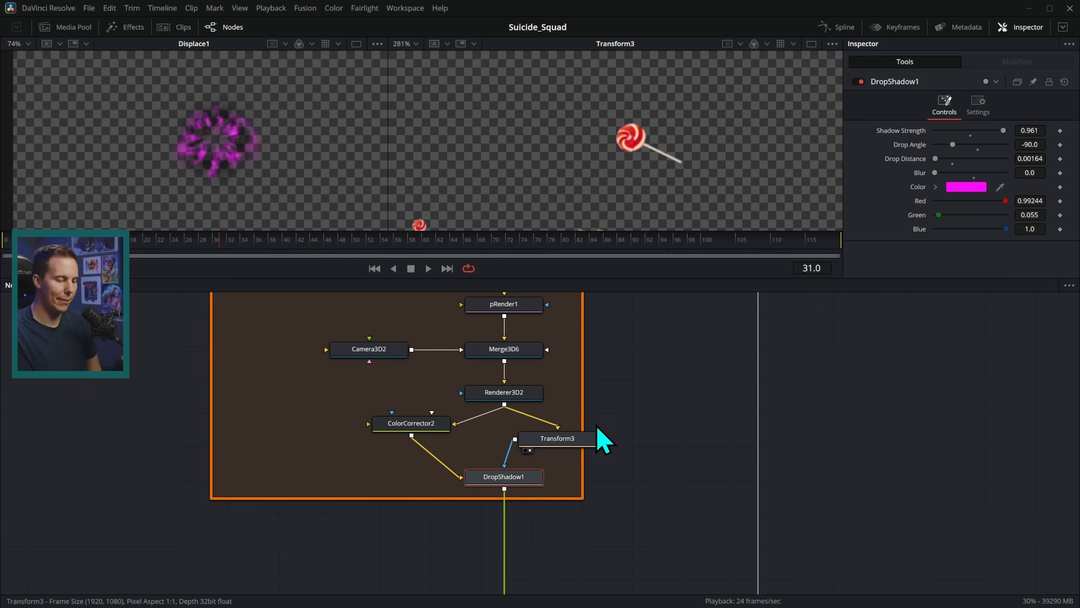
left_click_drag(522, 476, 679, 169)
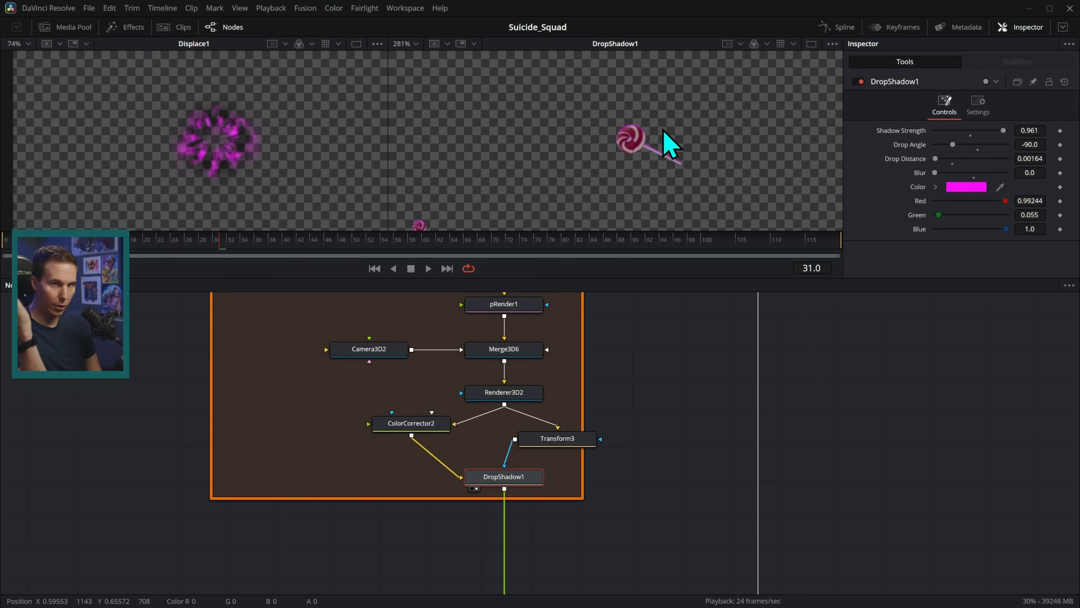
scroll(669, 142, "up", 5)
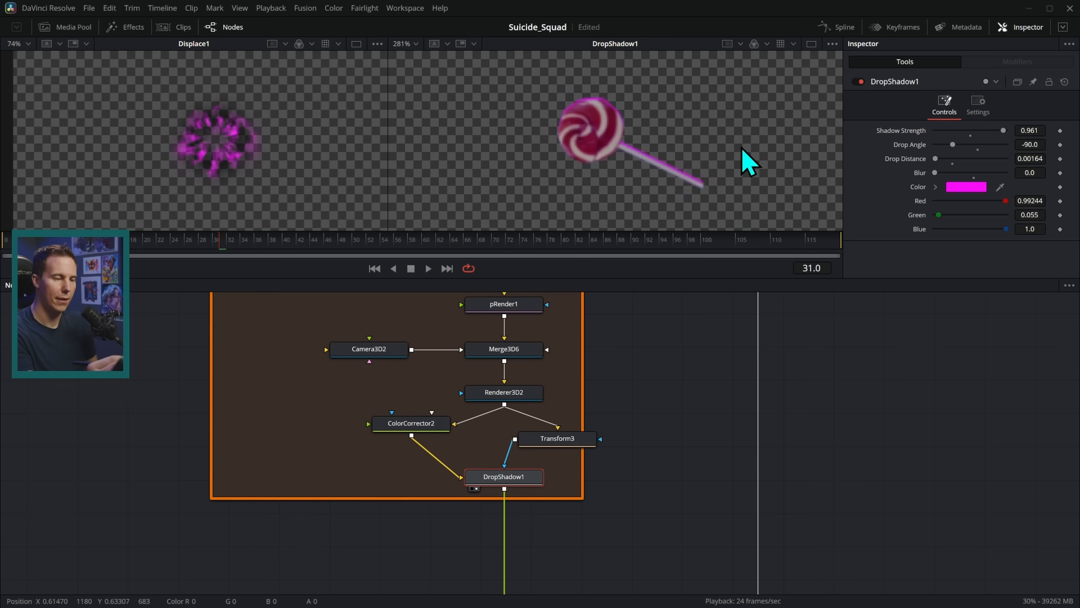
left_click(861, 81)
left_click(861, 82)
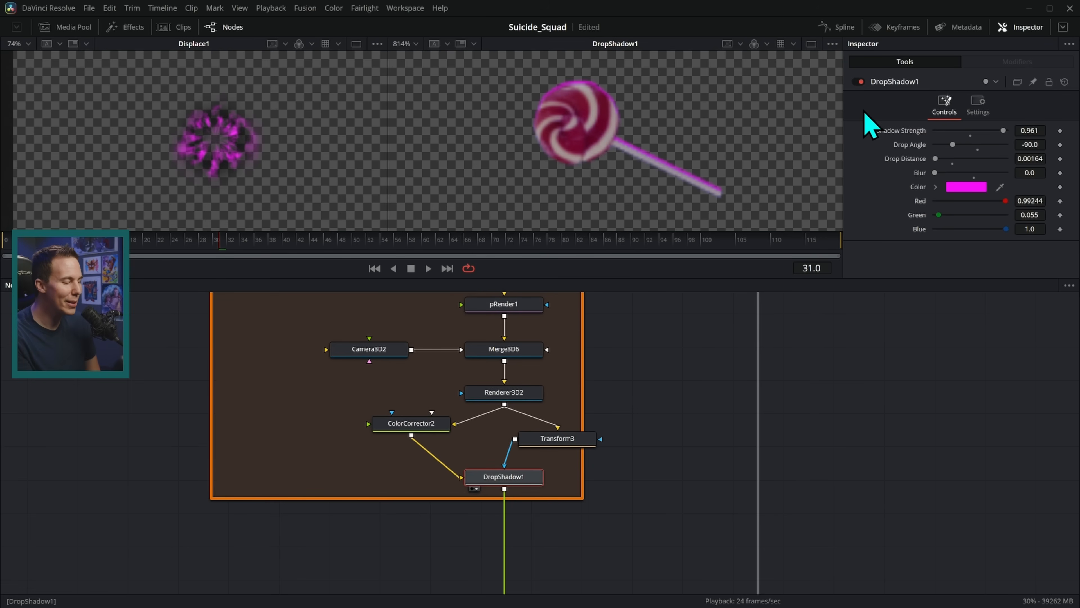
scroll(647, 447, "down", 5)
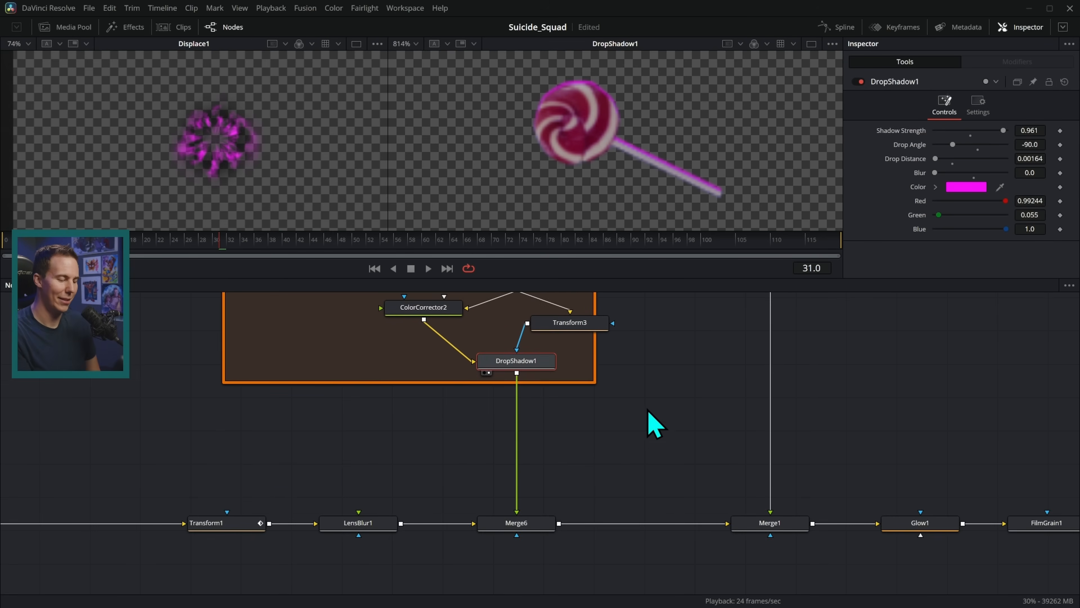
Preview Merge6's lollipops-over-smoke composite from frame one, then pan the graph to MediaOut1.
left_click(523, 517)
left_click_drag(522, 517, 721, 110)
scroll(718, 145, "down", 8)
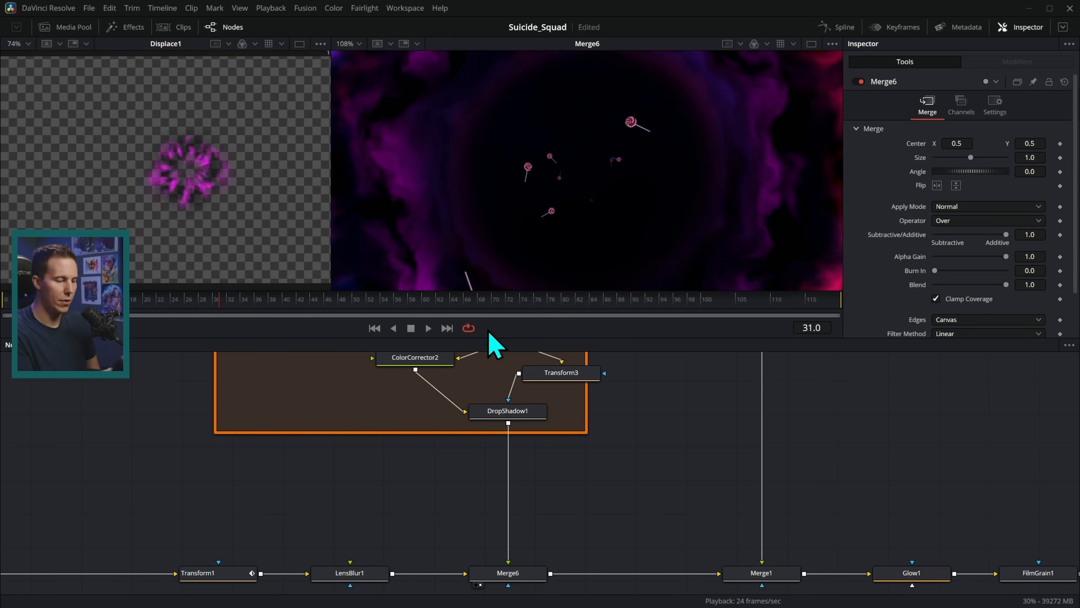
left_click(375, 327)
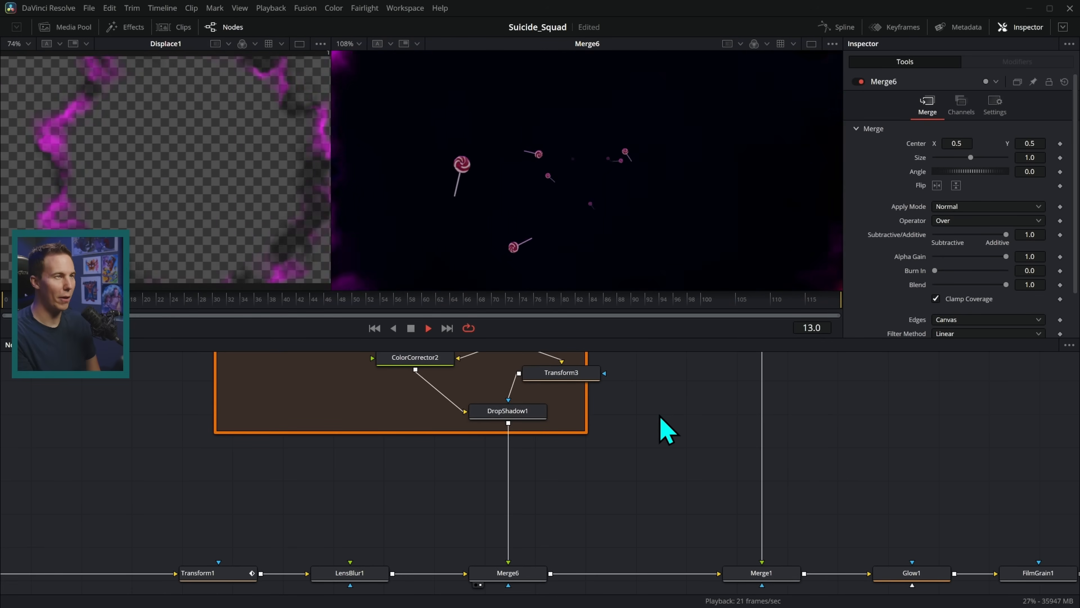
left_click(429, 328)
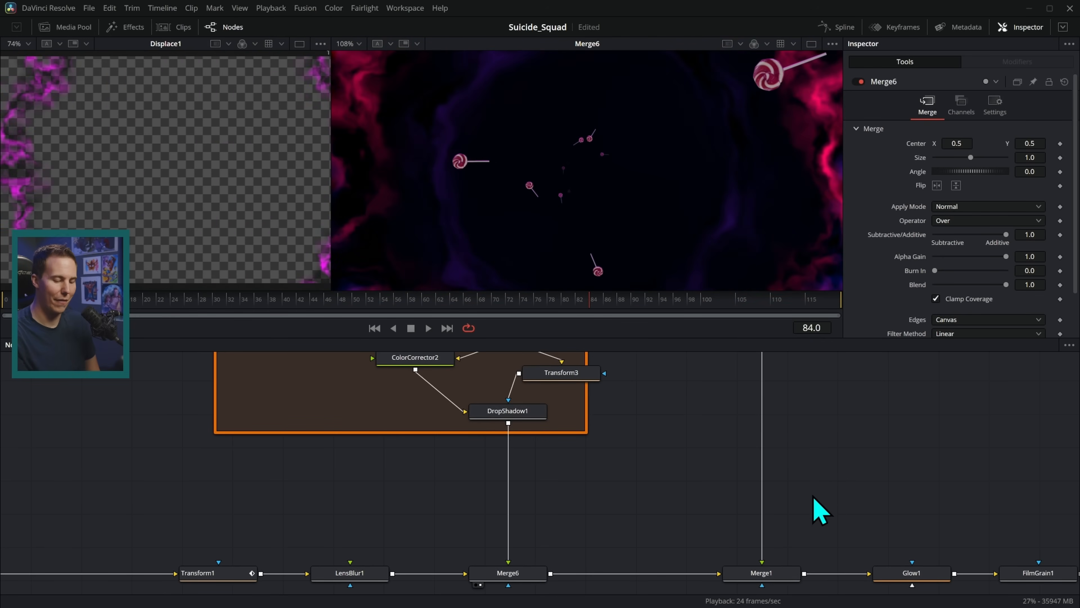
left_click_drag(852, 486, 779, 402)
left_click_drag(669, 493, 444, 482)
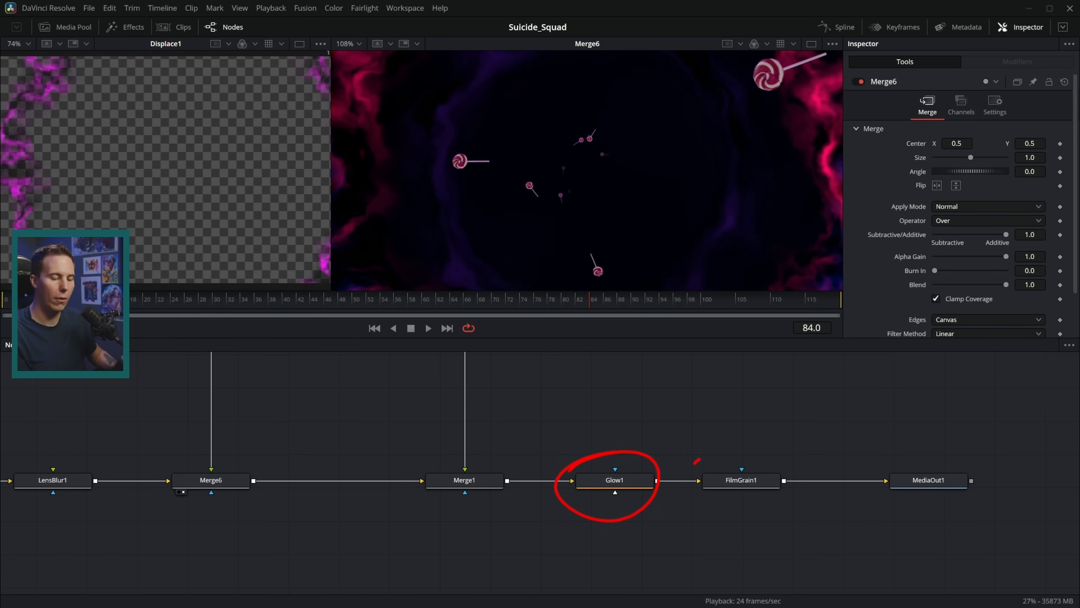
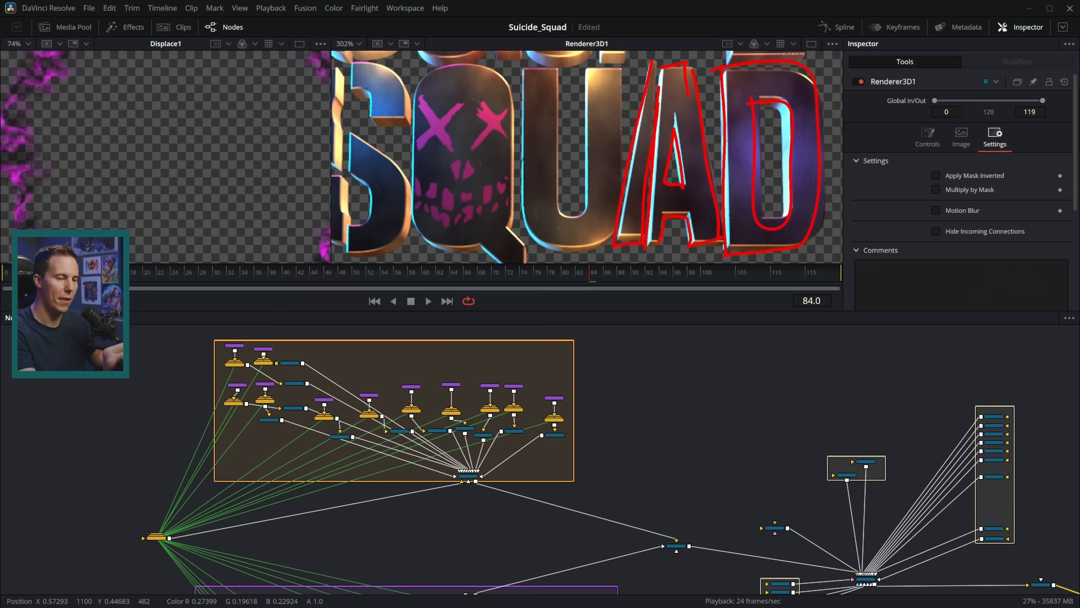
Clear the pen marks around s_path7_1, s_path6_3 and s_path6_2_1, and zoom onto the orange letter group.
key("Escape")
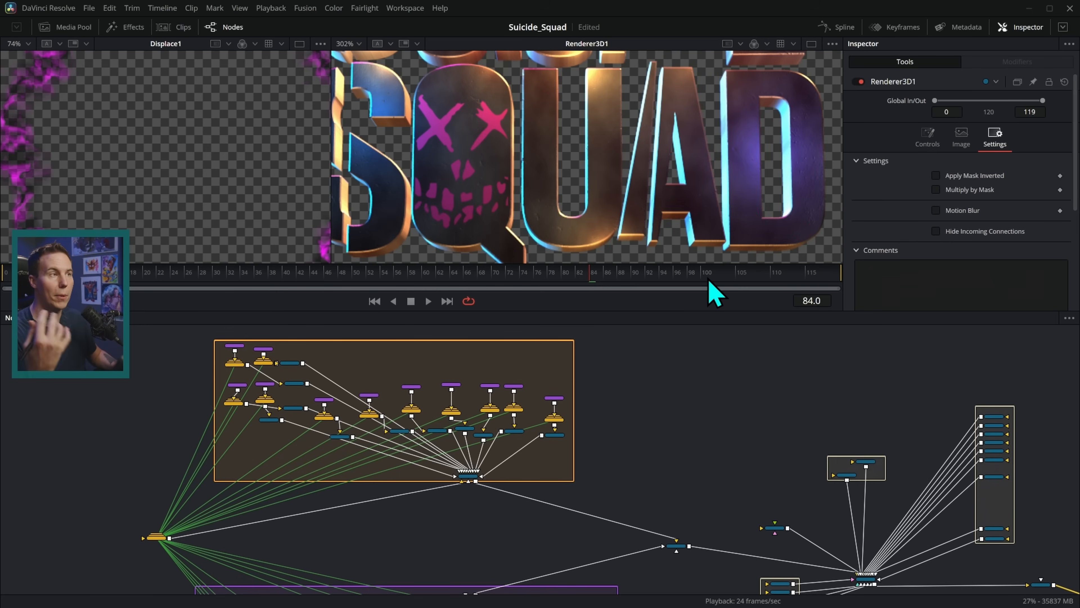
scroll(581, 429, "up", 4)
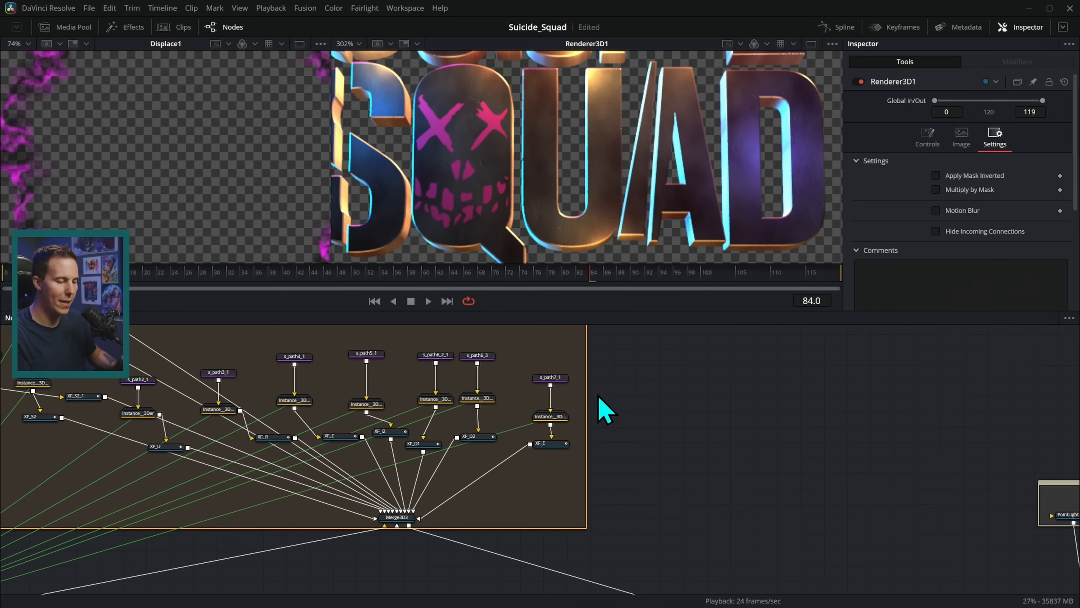
key("Escape")
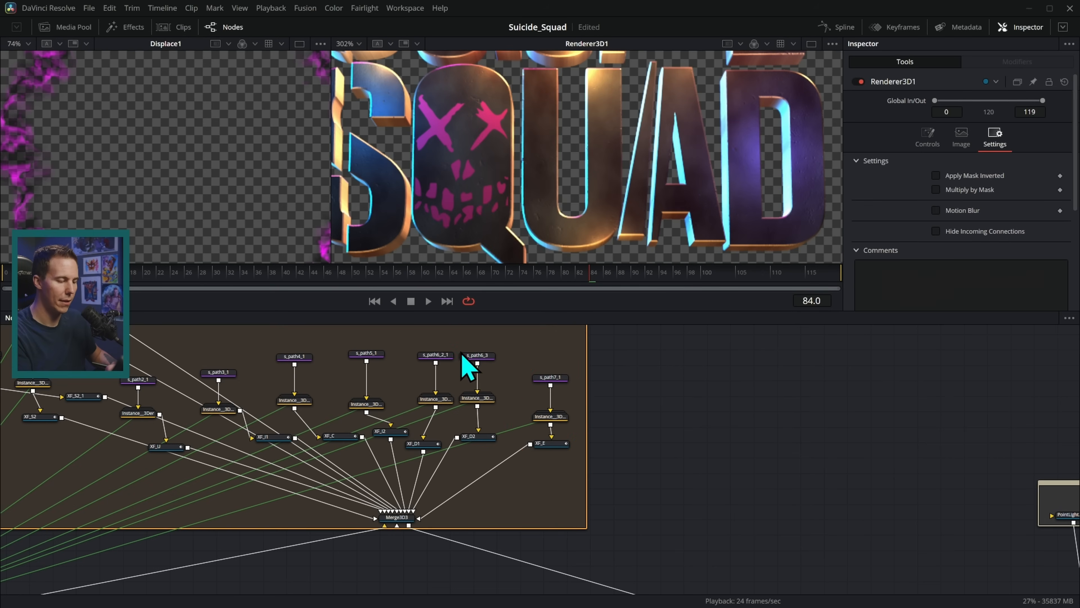
key("Escape")
key("ctrl+2")
left_click_drag(408, 348, 446, 445)
key("Escape")
scroll(596, 439, "down", 3)
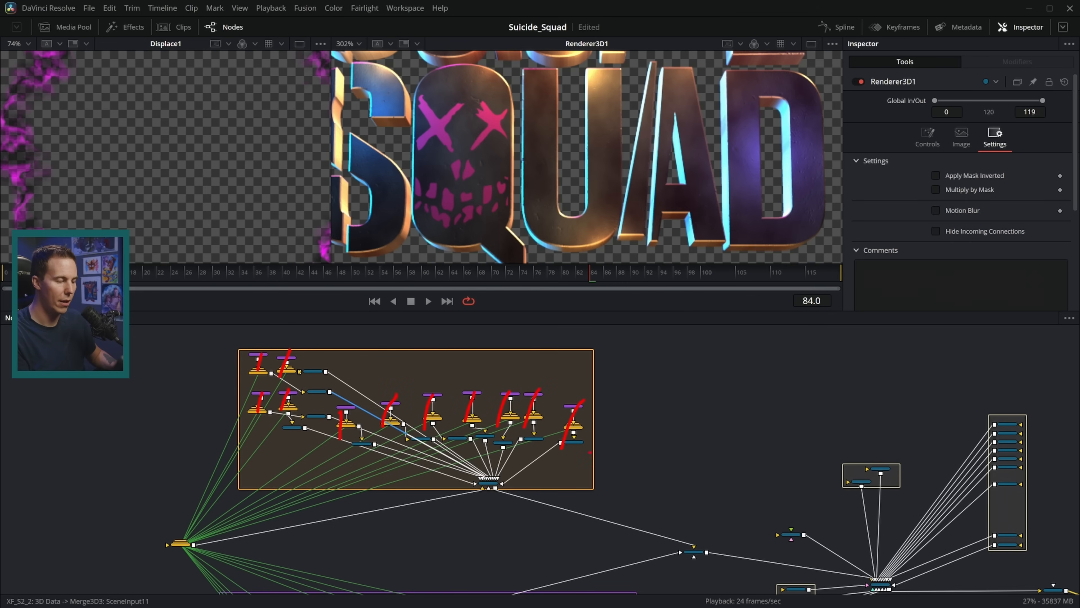
Zoom the Renderer3D1 viewer out to the whole title and mark the two yellow nodes.
key("Escape")
scroll(627, 150, "down", 5)
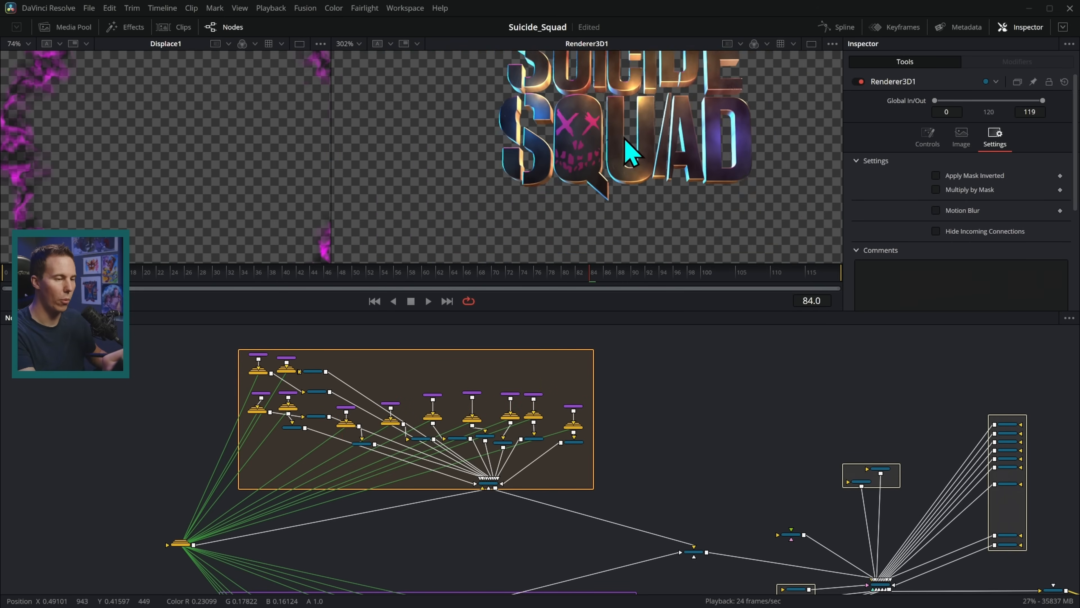
scroll(643, 432, "down", 5)
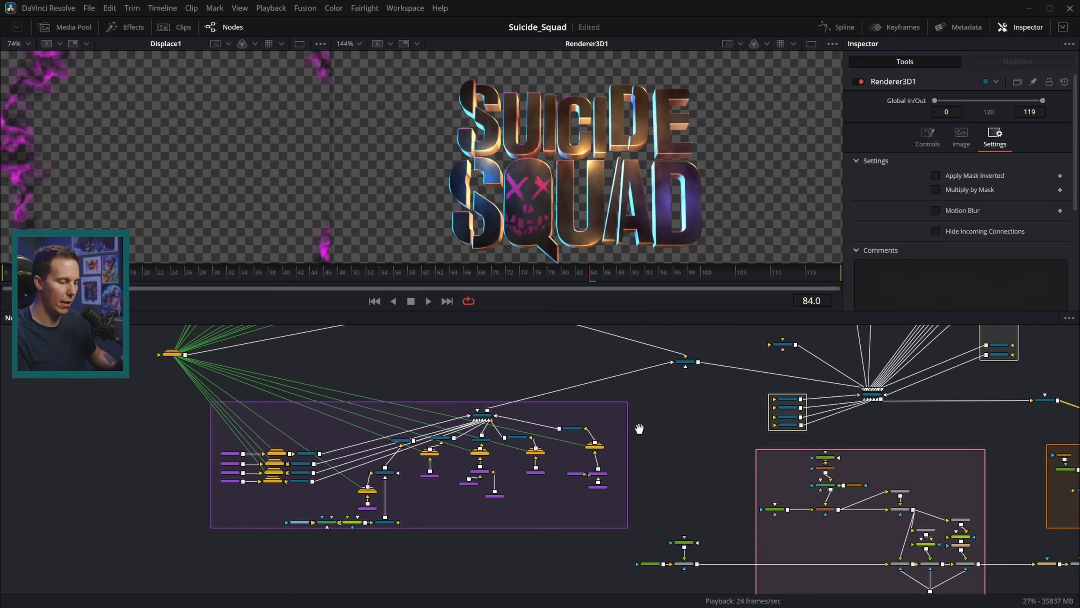
key("ctrl+2")
left_click_drag(300, 431, 307, 423)
left_click_drag(299, 440, 306, 436)
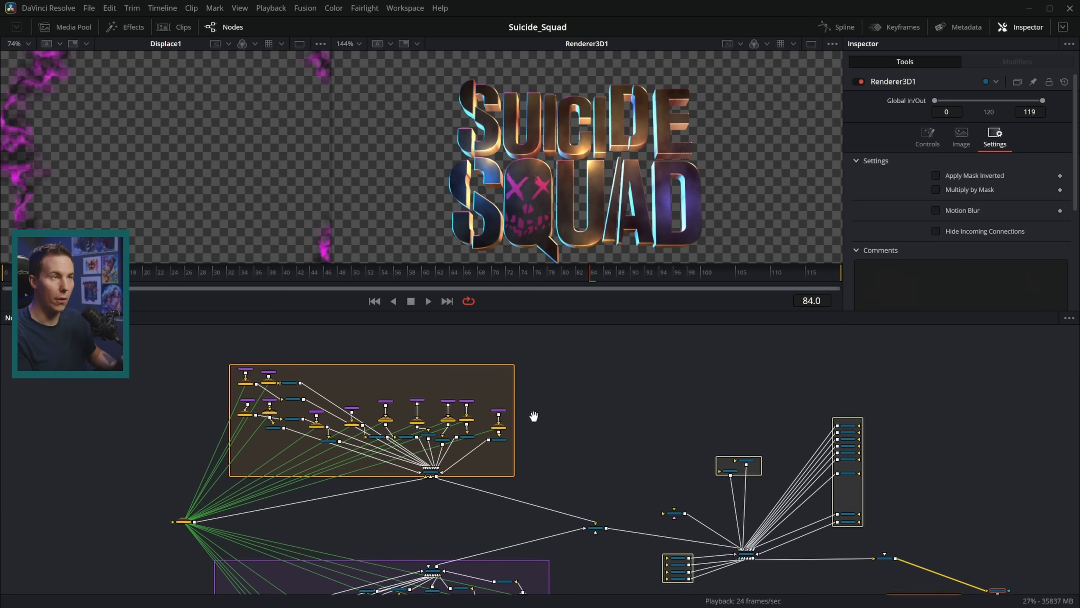
Bring the orange group close and load s_path5_1 and s_path6_2_1 into the right viewer.
mouse_move(535, 417)
left_mouse_down()
mouse_move(695, 403)
mouse_move(644, 417)
left_mouse_up()
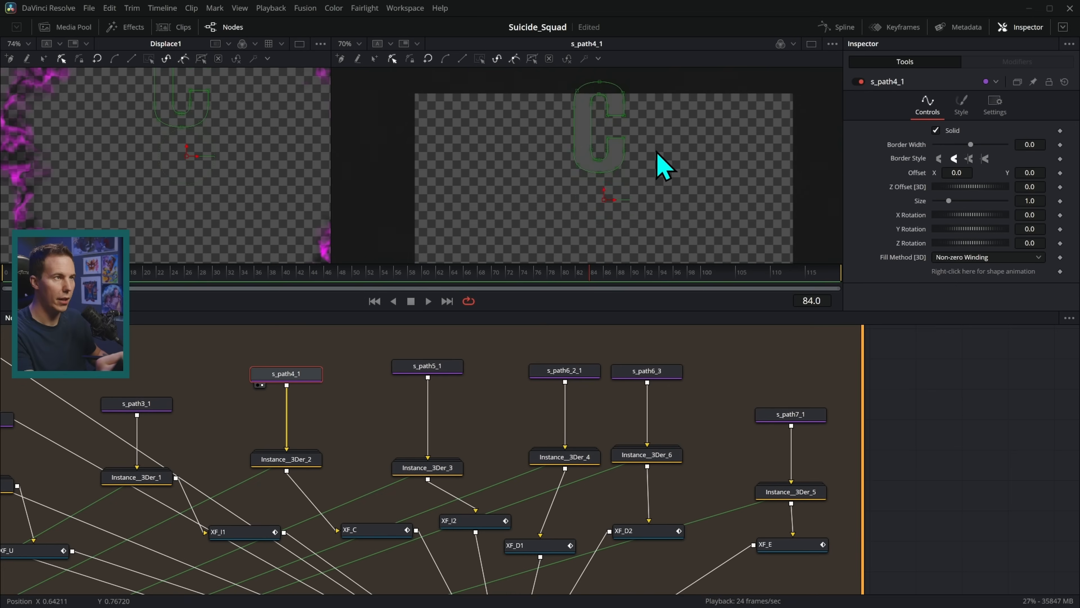
scroll(664, 166, "up", 4)
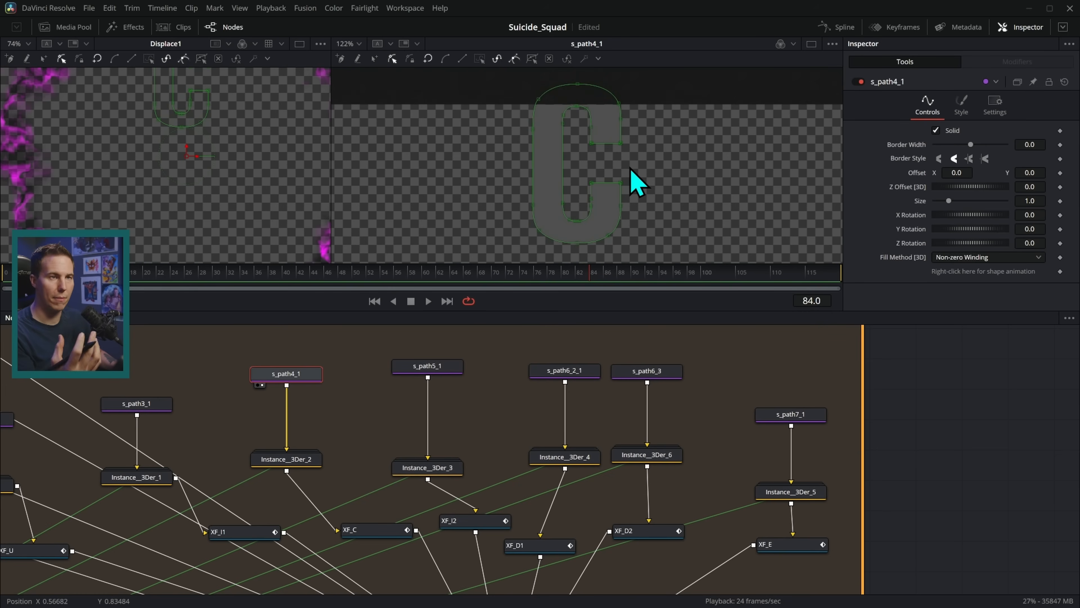
scroll(670, 214, "down", 3)
left_click_drag(429, 367, 535, 254)
left_click_drag(597, 376, 707, 252)
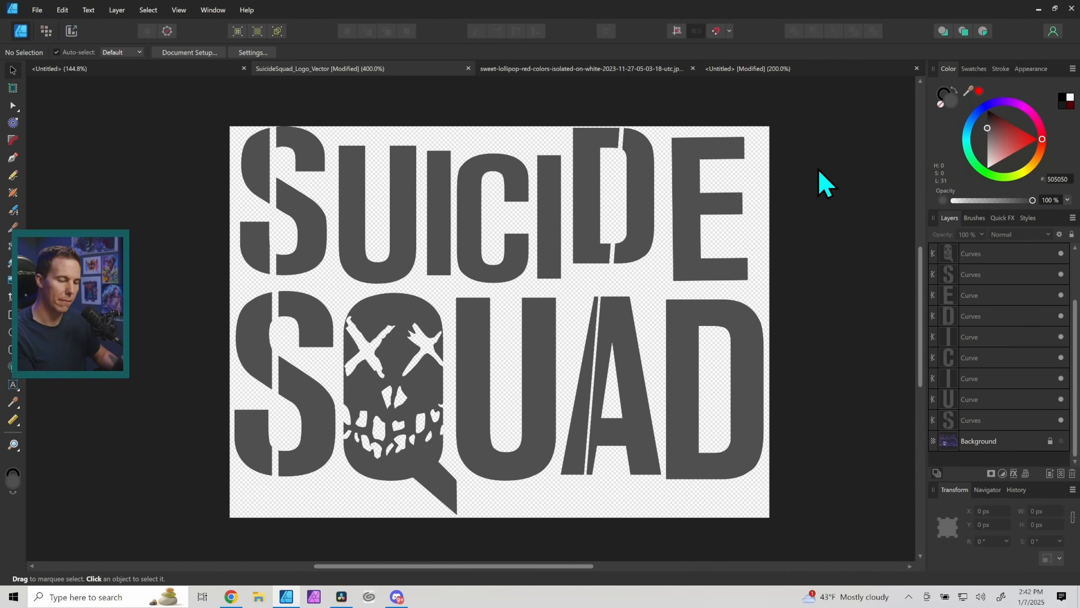
left_click(737, 331)
left_click(719, 269)
left_click(772, 344)
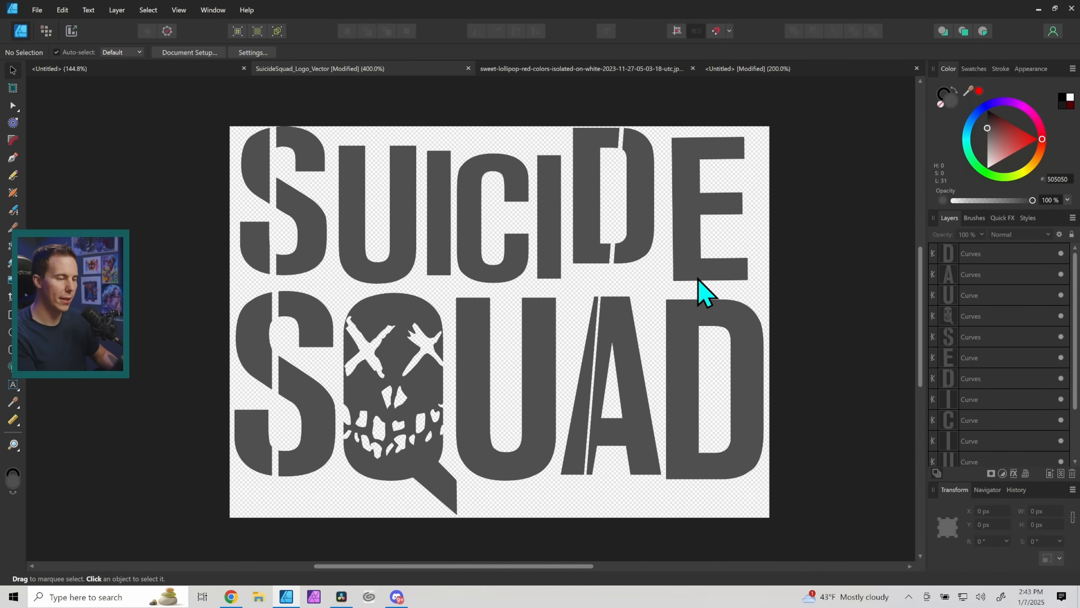
left_click(698, 315)
left_click(719, 261)
left_click(649, 255)
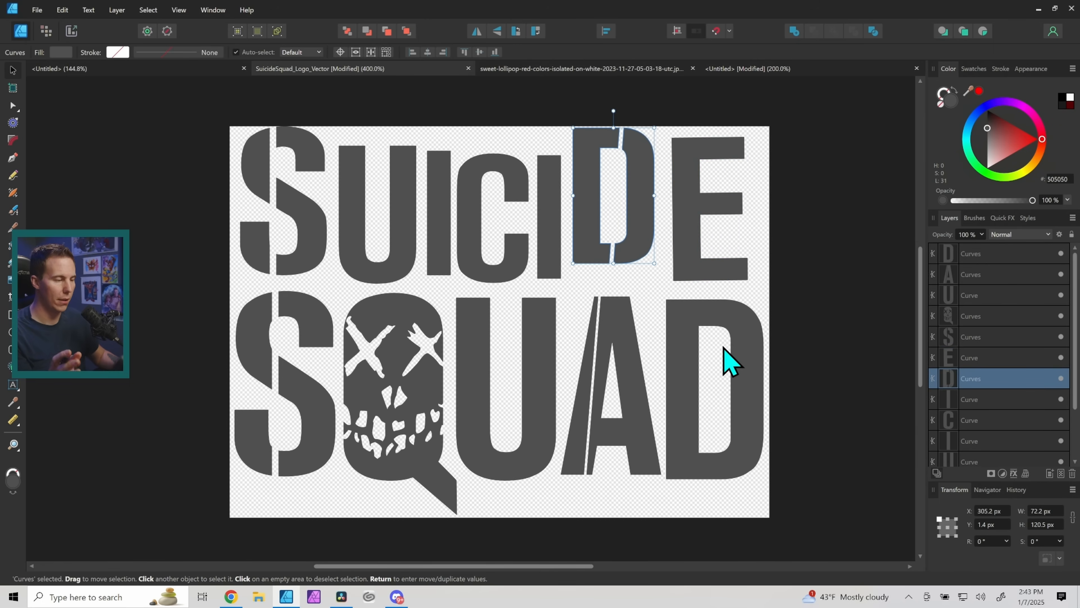
left_click(781, 384)
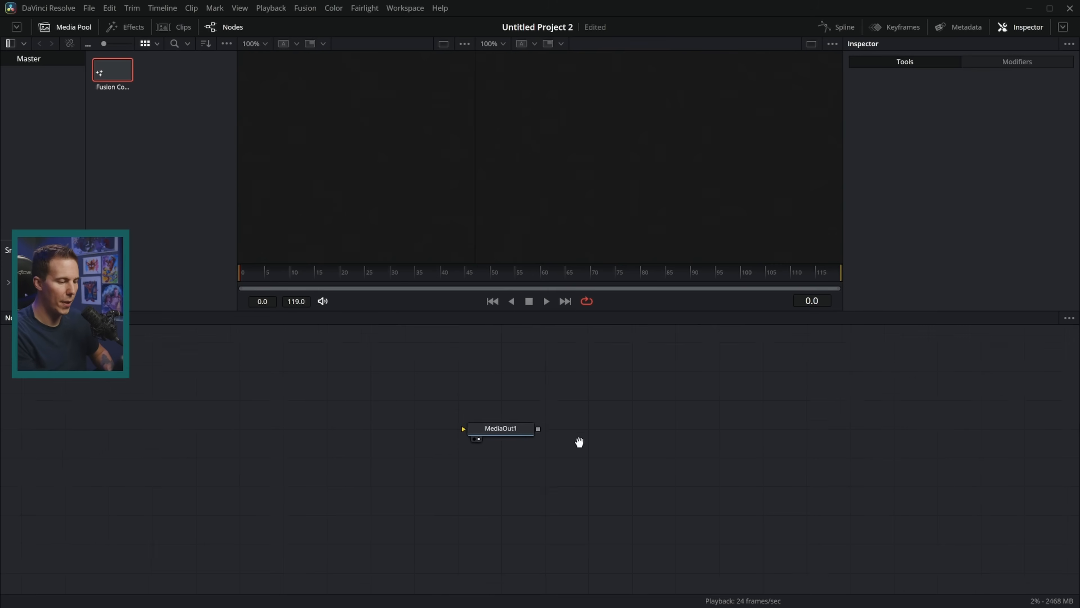
Import SuicideSquad_Logo_Vector.svg at 480 x 348 and place its node in the graph.
left_click(711, 471)
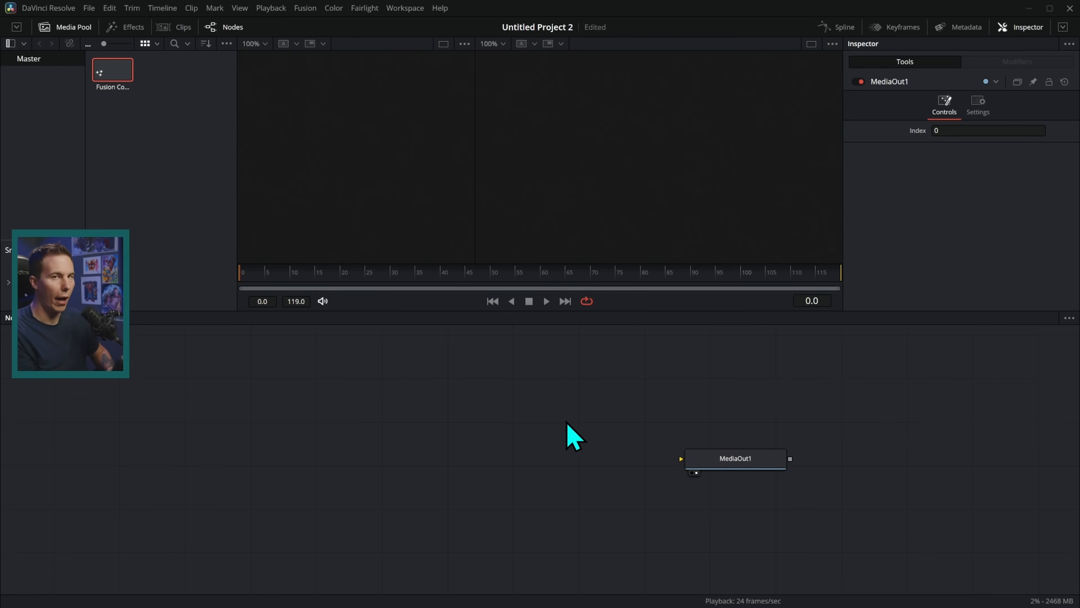
left_click(305, 8)
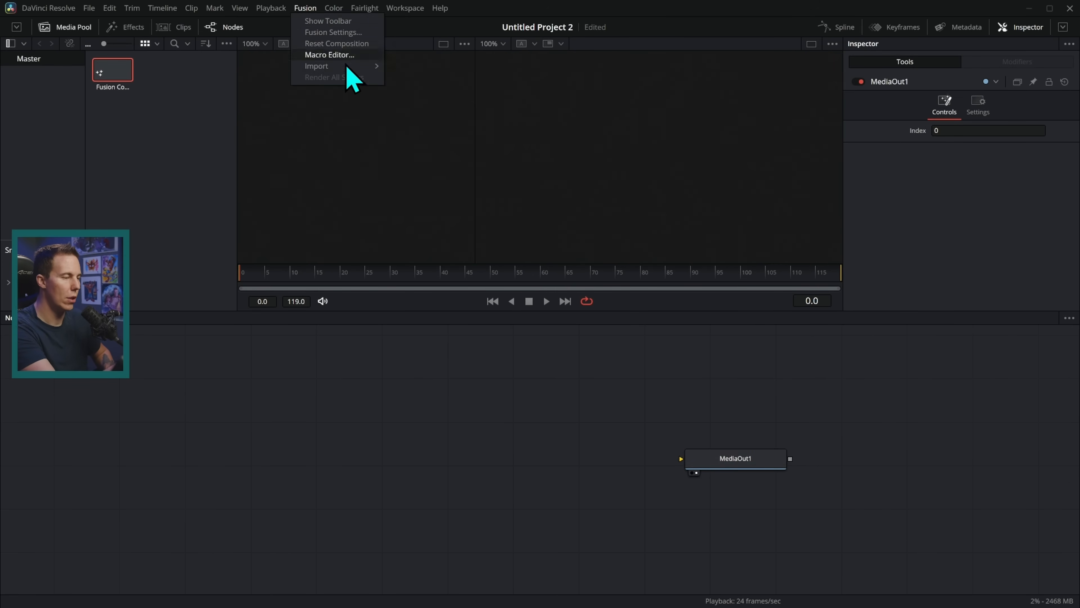
mouse_move(355, 68)
left_click(426, 111)
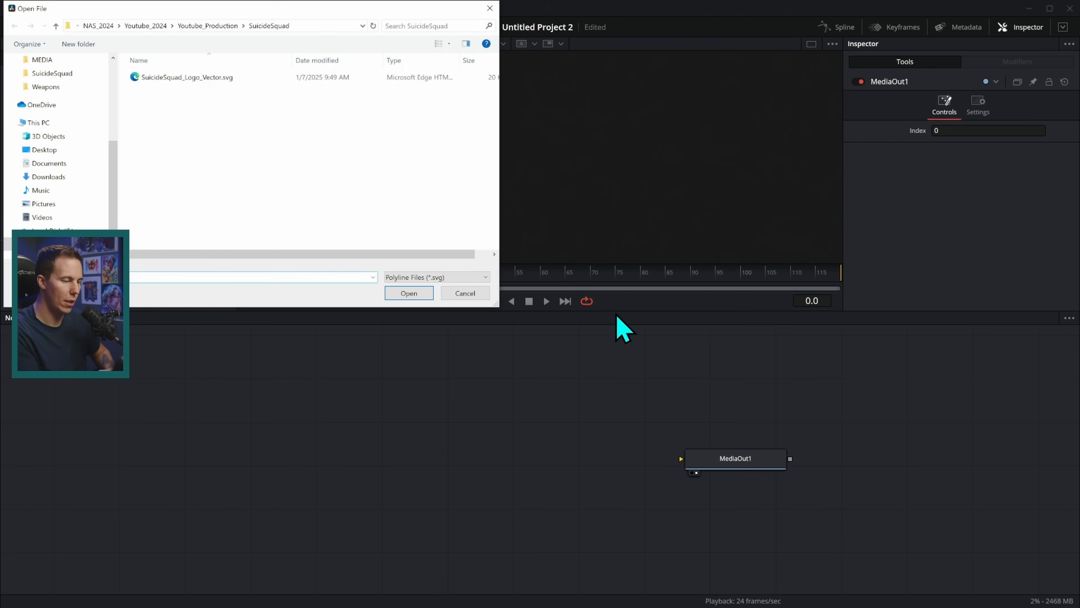
left_click(281, 78)
left_click(410, 294)
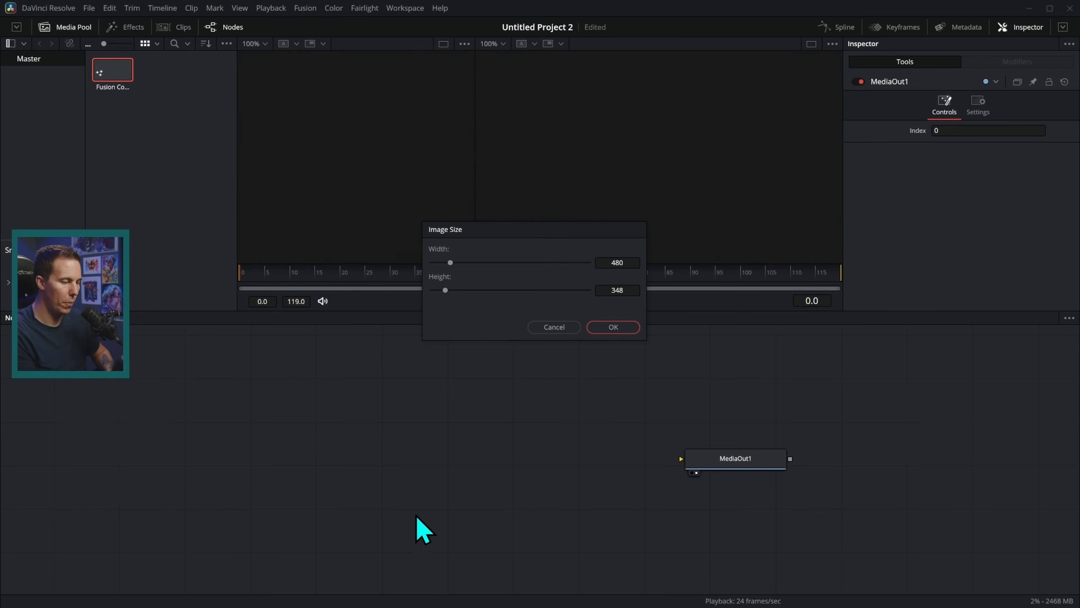
left_click(613, 327)
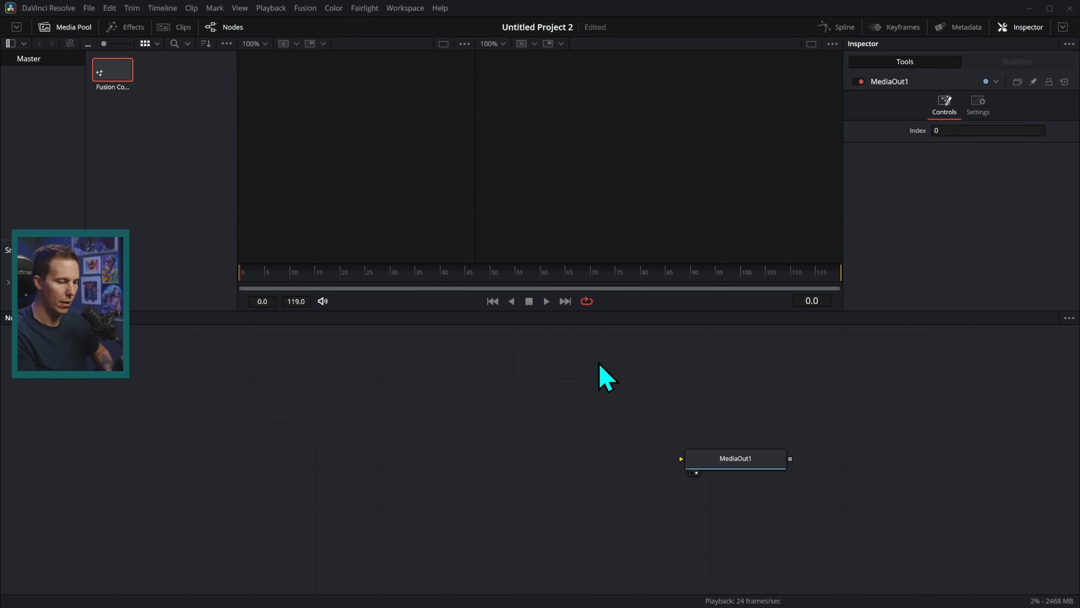
left_click(511, 480)
Expand the SuicideSquad_Logo_Vector group and show Merge9's result in the viewer.
scroll(511, 480, "up", 2)
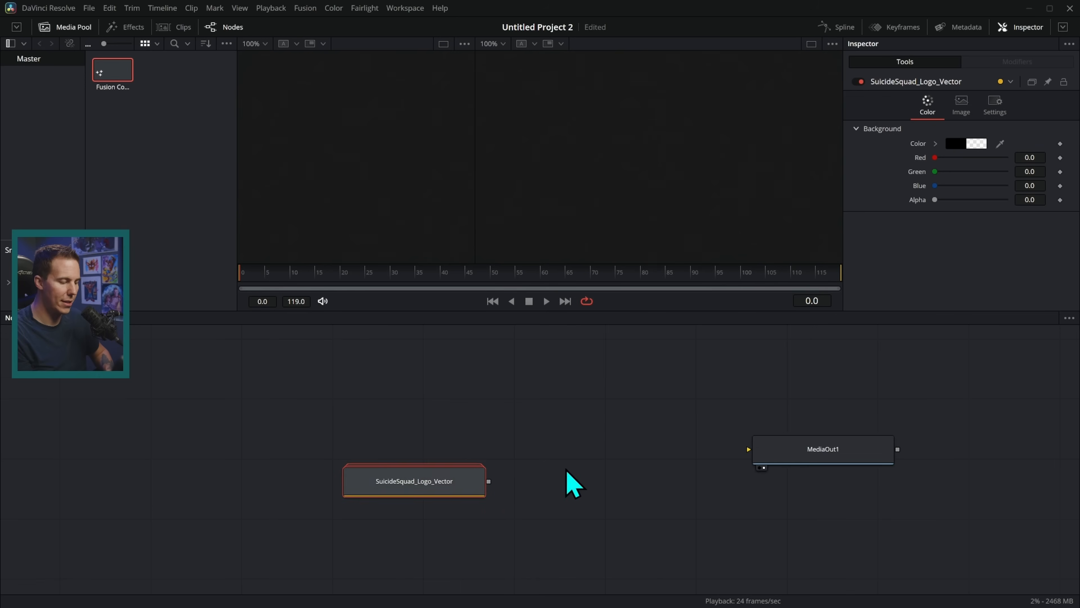
double_click(455, 487)
scroll(500, 362, "down", 3)
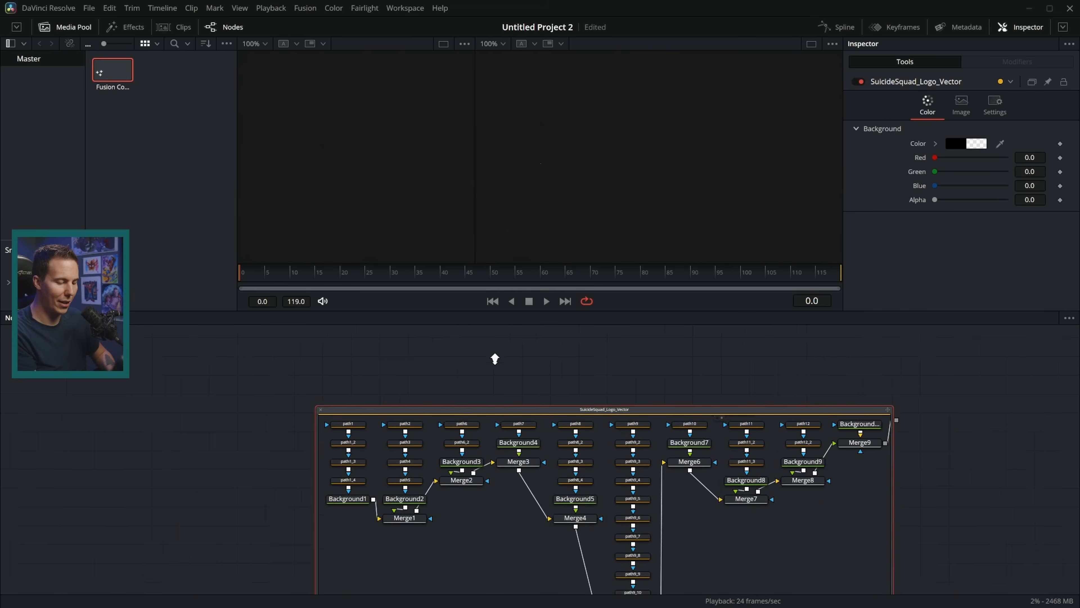
left_click_drag(746, 394, 659, 353)
left_click_drag(739, 458, 682, 401)
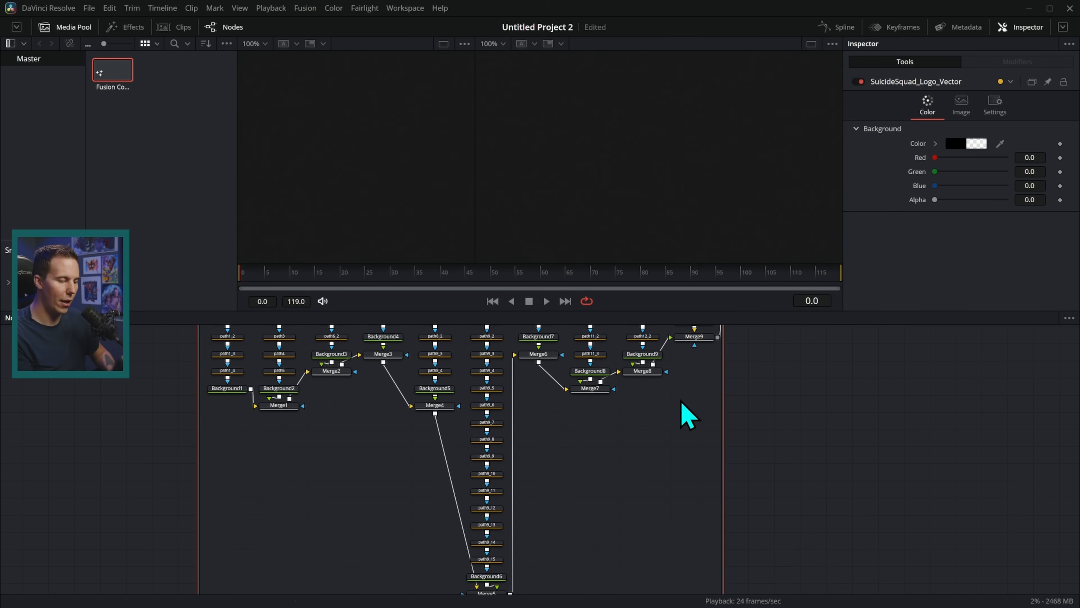
left_click_drag(575, 408, 445, 512)
key("2")
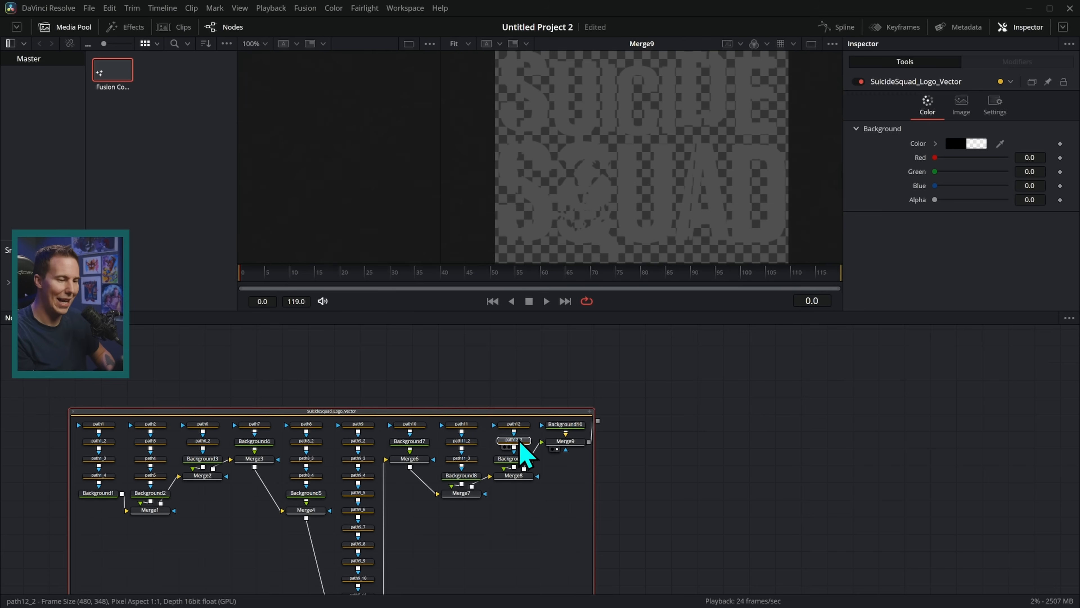
Inspect the path12_2, path11_2 and path11 shapes, then reposition the logo group.
left_click(519, 442)
left_click(470, 441)
left_click(474, 424)
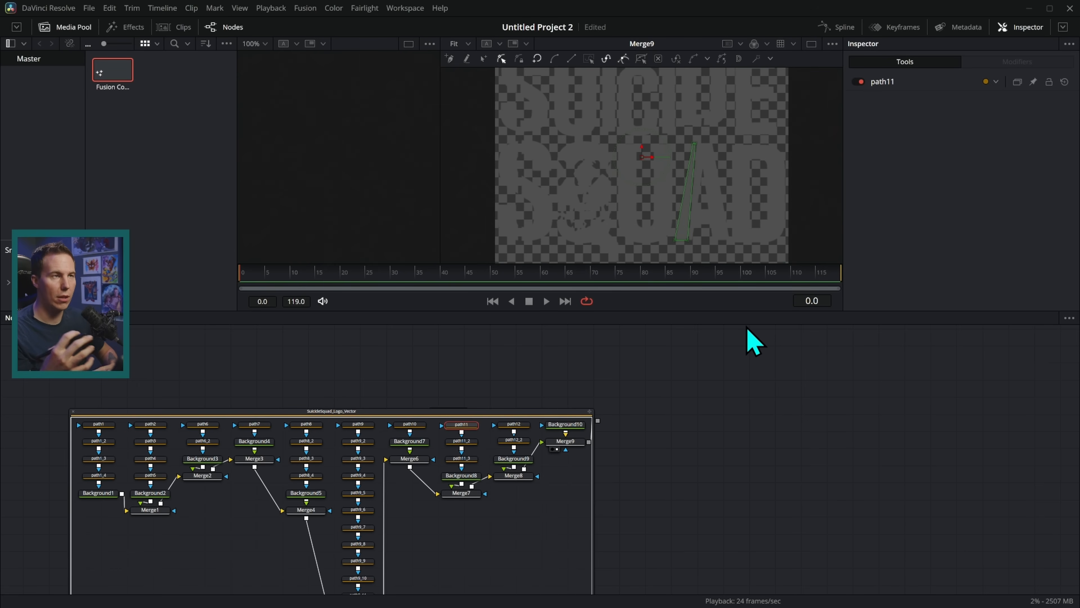
scroll(655, 361, "down", 1)
left_click_drag(559, 416, 494, 343)
left_click_drag(610, 389, 685, 409)
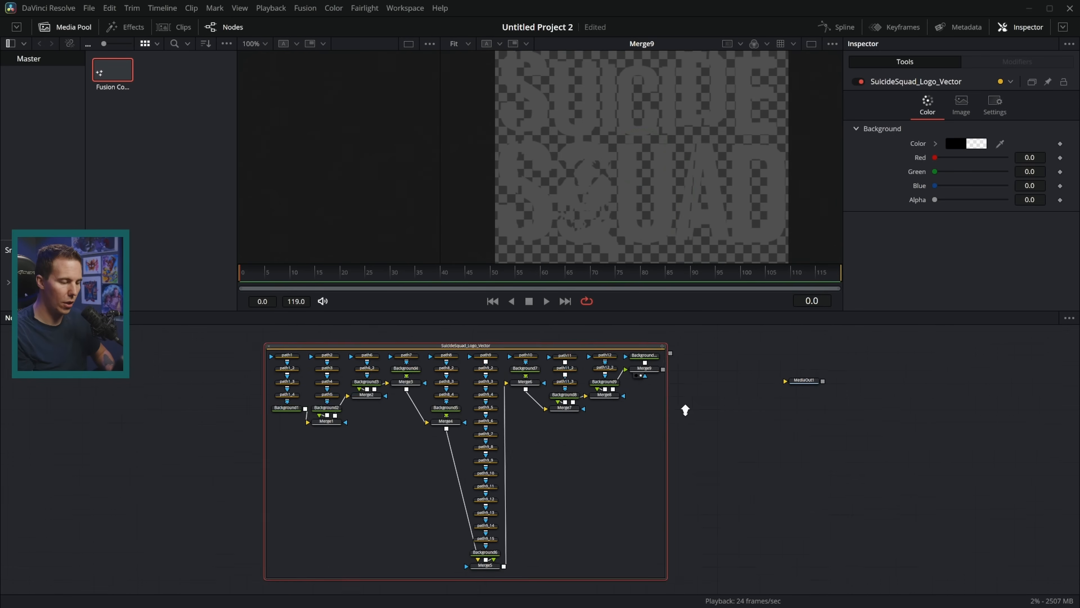
scroll(687, 412, "down", 1)
Strip the group's underlay by cutting and re-pasting its nodes, then shift the tree down-right.
left_click_drag(342, 549, 670, 363)
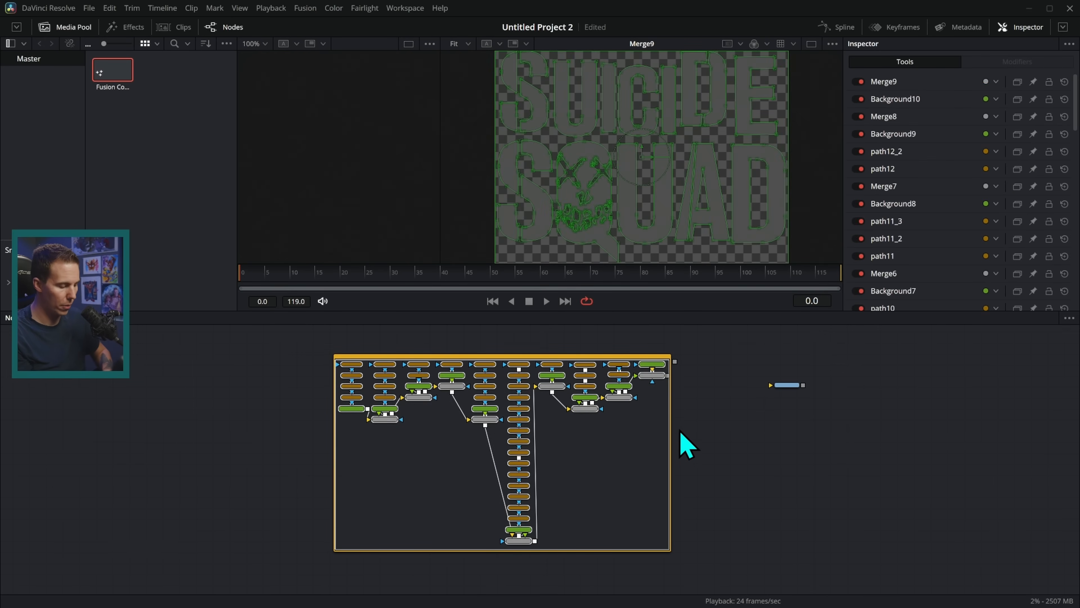
left_click(657, 358)
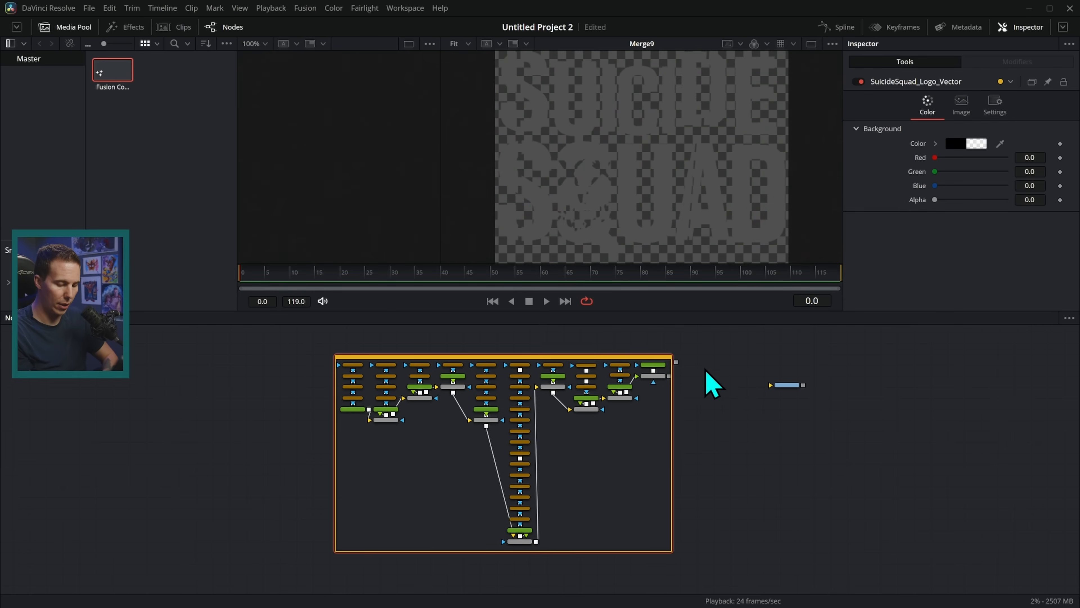
key("Delete")
key("ctrl+v")
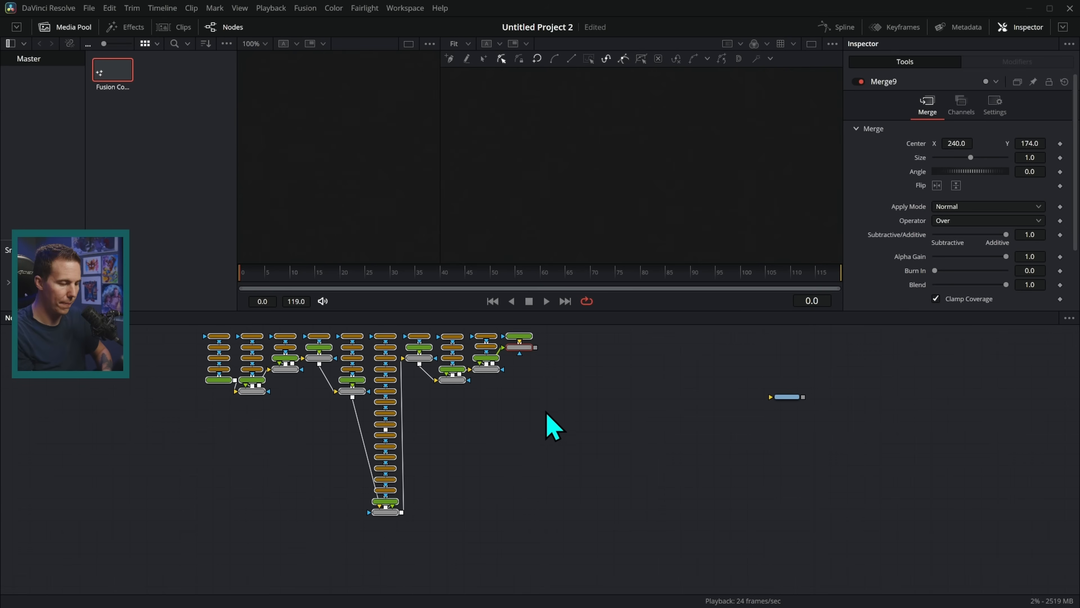
left_click_drag(541, 375, 547, 394)
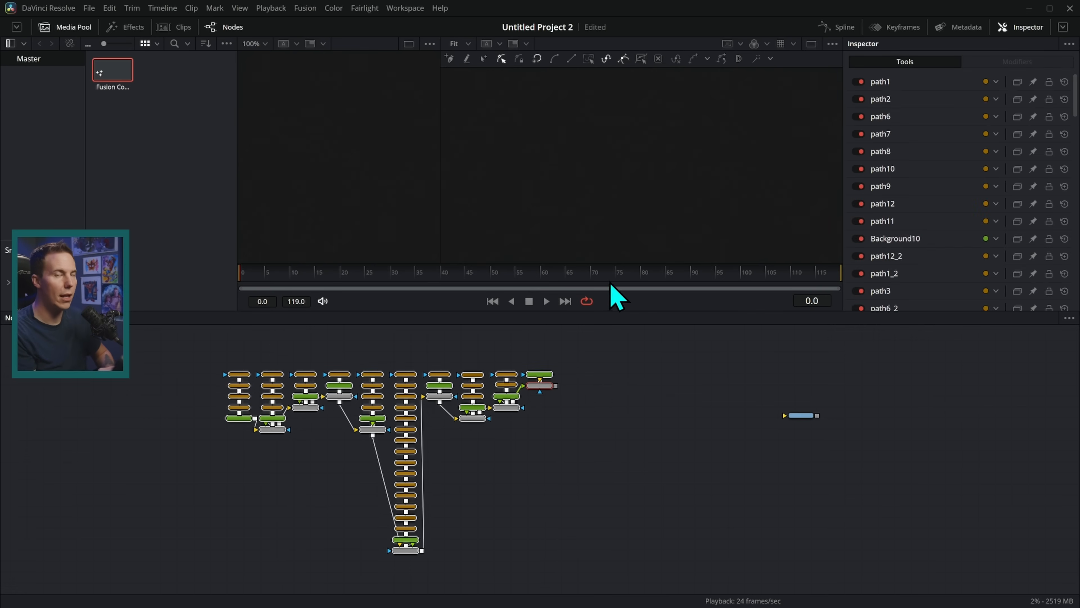
Run the KA_shapeConverter script to turn the paths into shape nodes, and inspect s_path12_2.
left_click(405, 7)
left_click(408, 10)
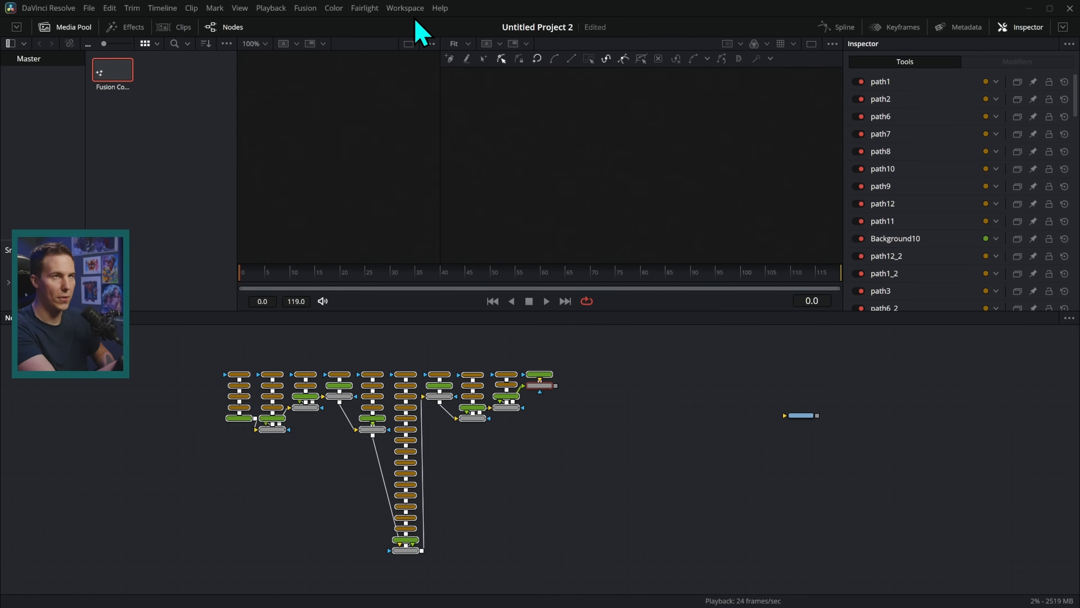
left_click(415, 9)
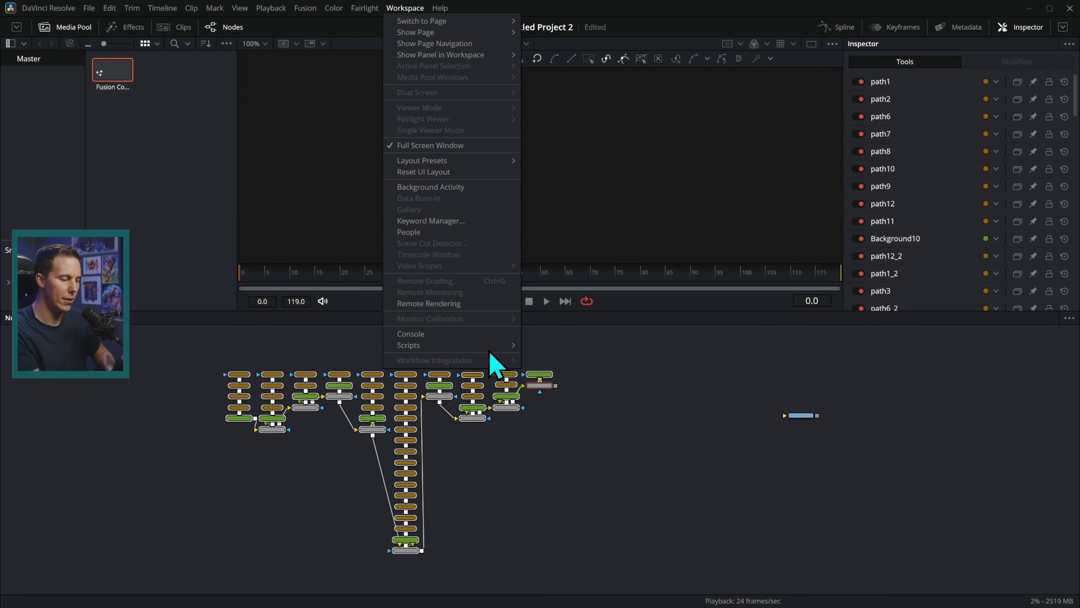
mouse_move(493, 347)
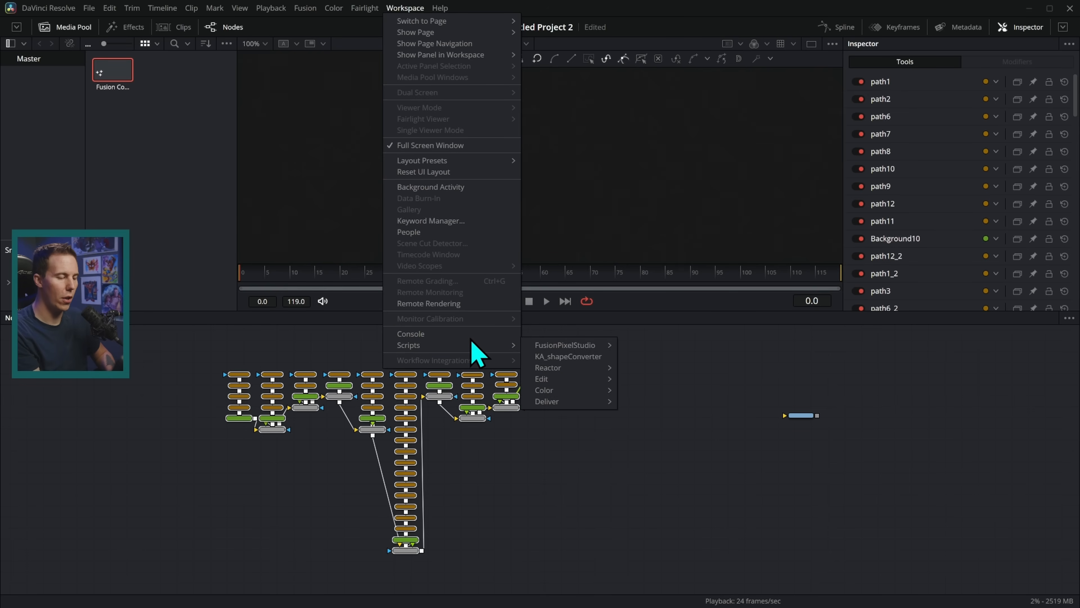
left_click(595, 358)
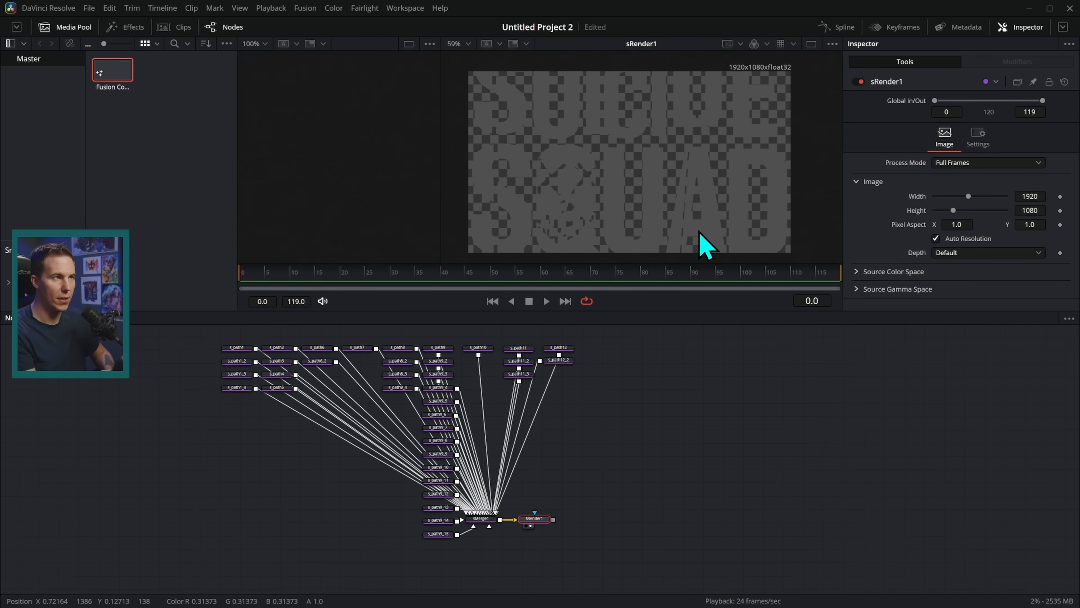
left_click(566, 365)
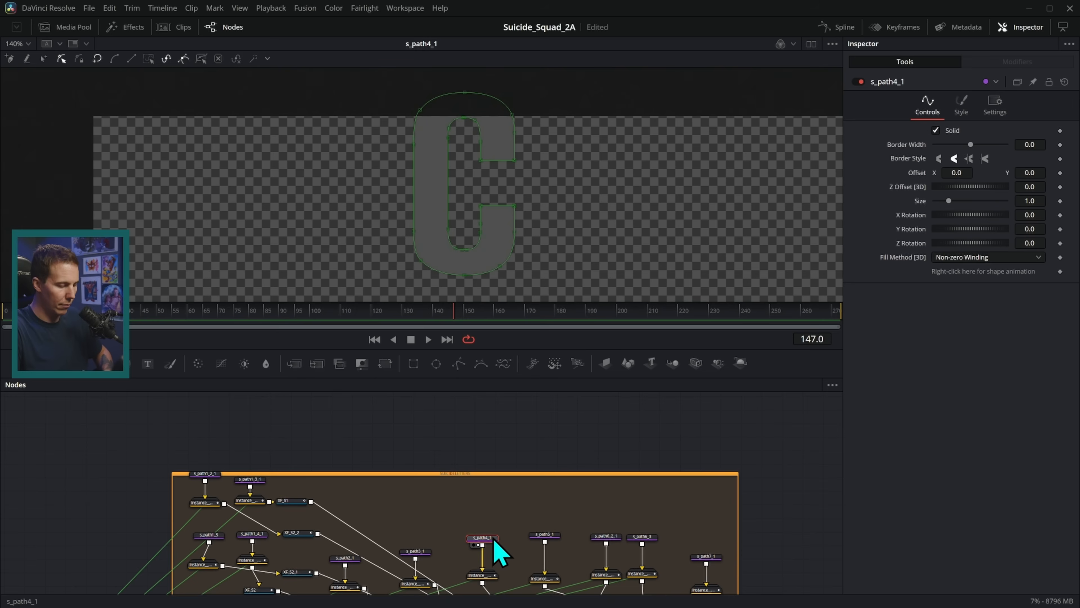
Paste a copy of the C shape node and add an Extrude 3D after it, viewing the result.
left_click_drag(528, 467, 532, 591)
key("ctrl+v")
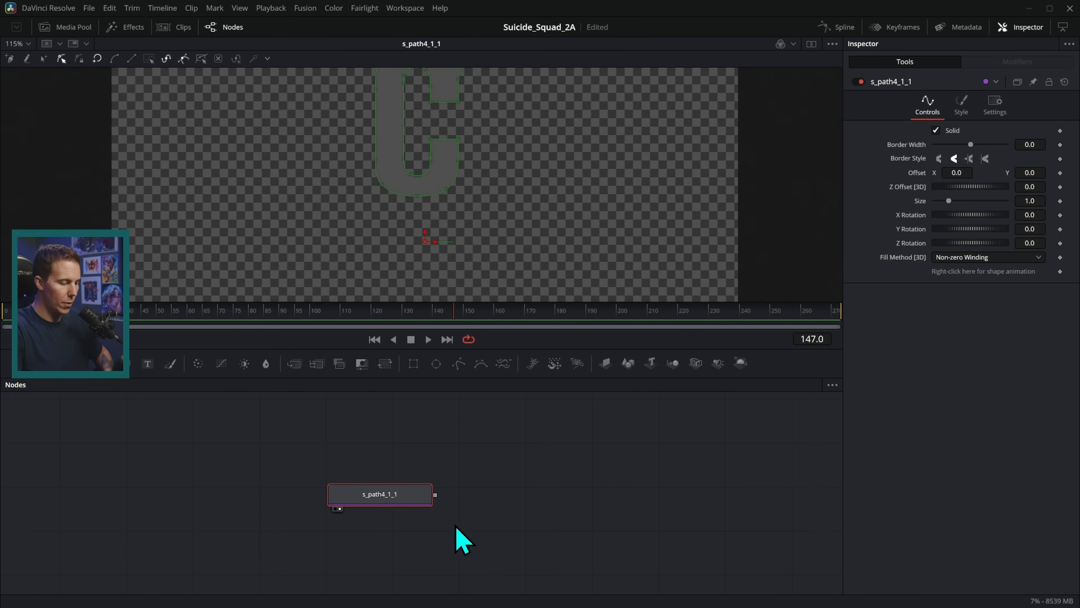
key("shift+space")
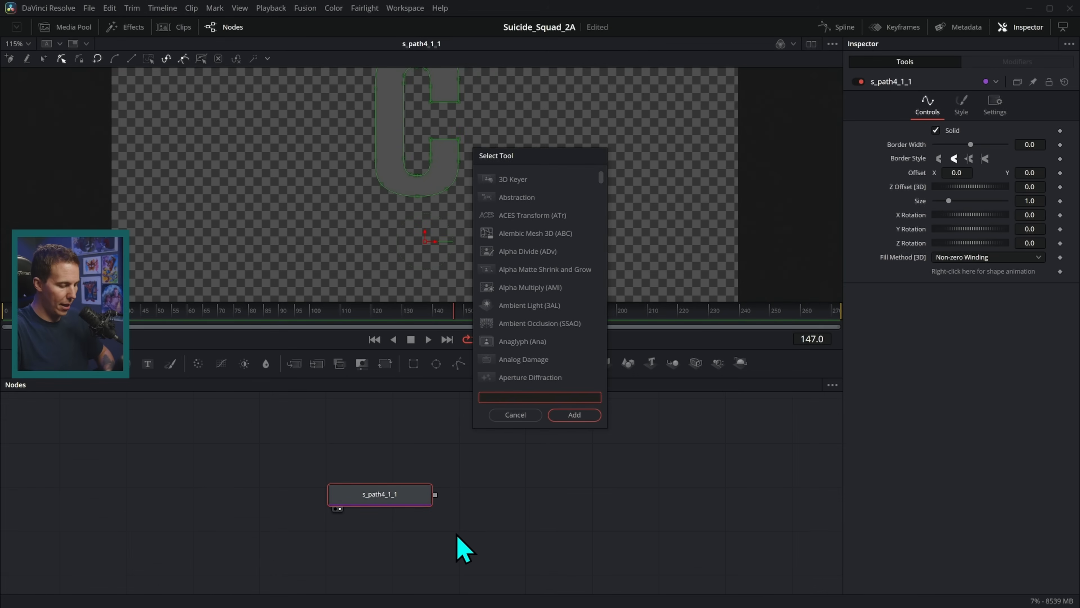
type("extrude")
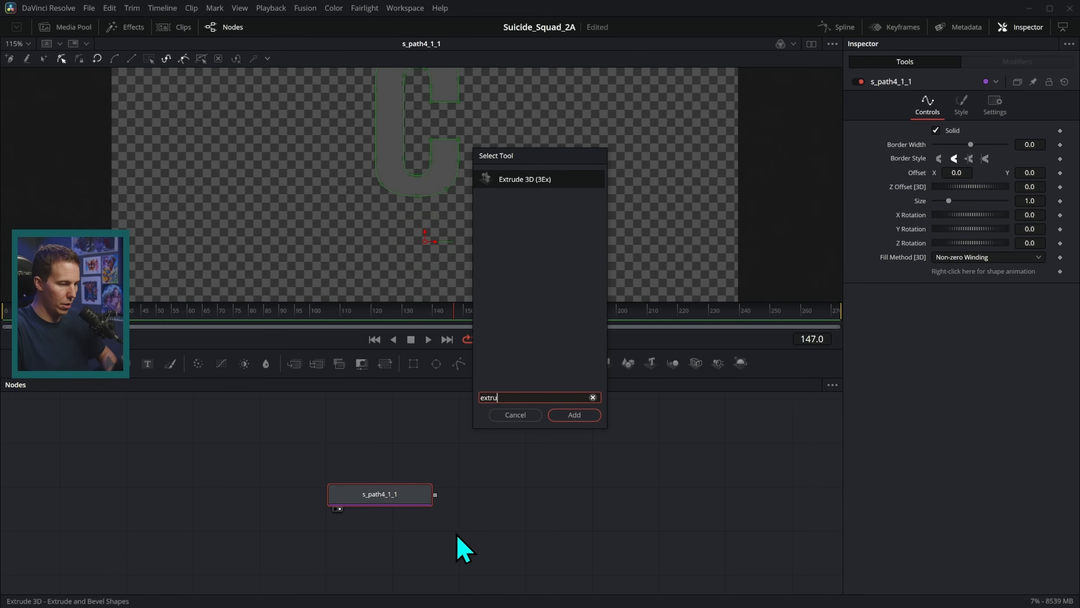
key("Return")
key("1")
Set Extrusion Depth 0.0724 with Bevel Depth 0.0063 and Width 0.0016, facing the C squarely.
left_click_drag(935, 144, 960, 150)
left_click_drag(651, 223, 715, 213)
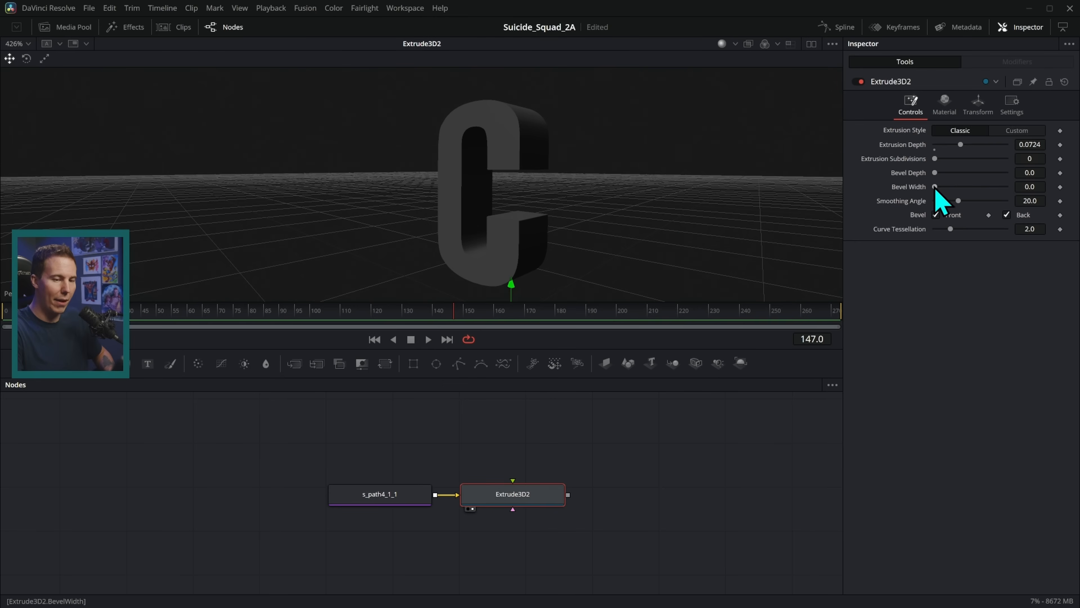
left_click_drag(935, 173, 938, 175)
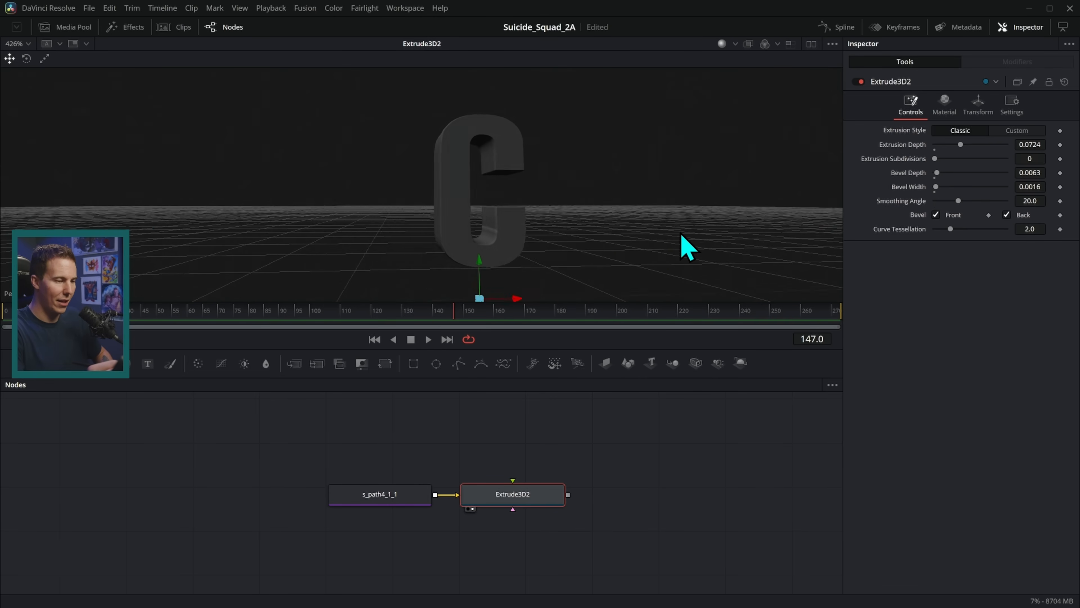
left_click_drag(705, 240, 587, 243)
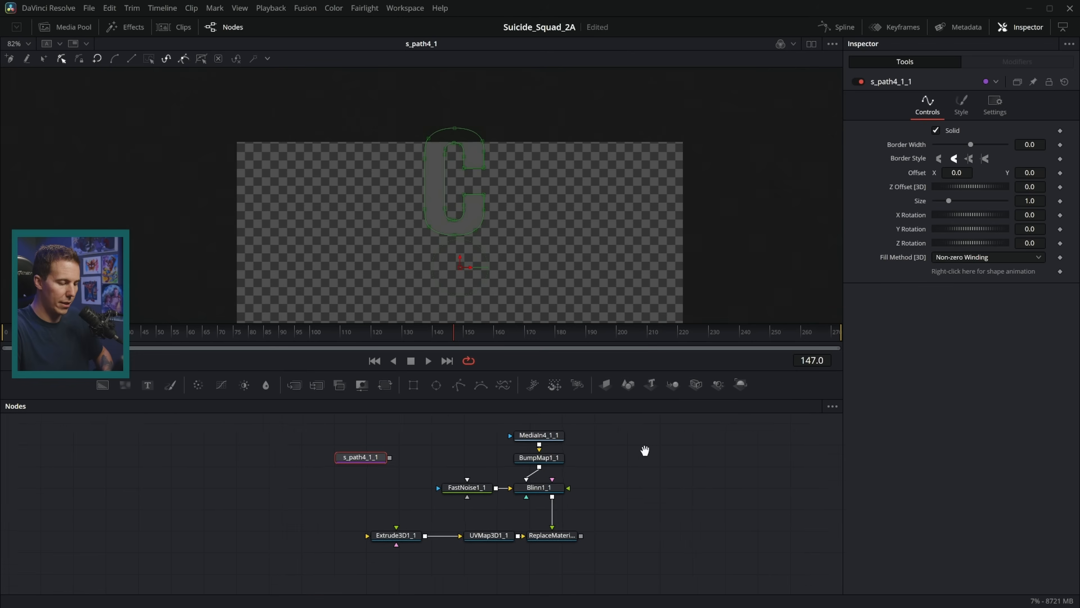
Connect s_path4_1_1 into Extrude3D1_1 and orbit the 3D C to a frontal view.
left_click_drag(399, 451, 425, 518)
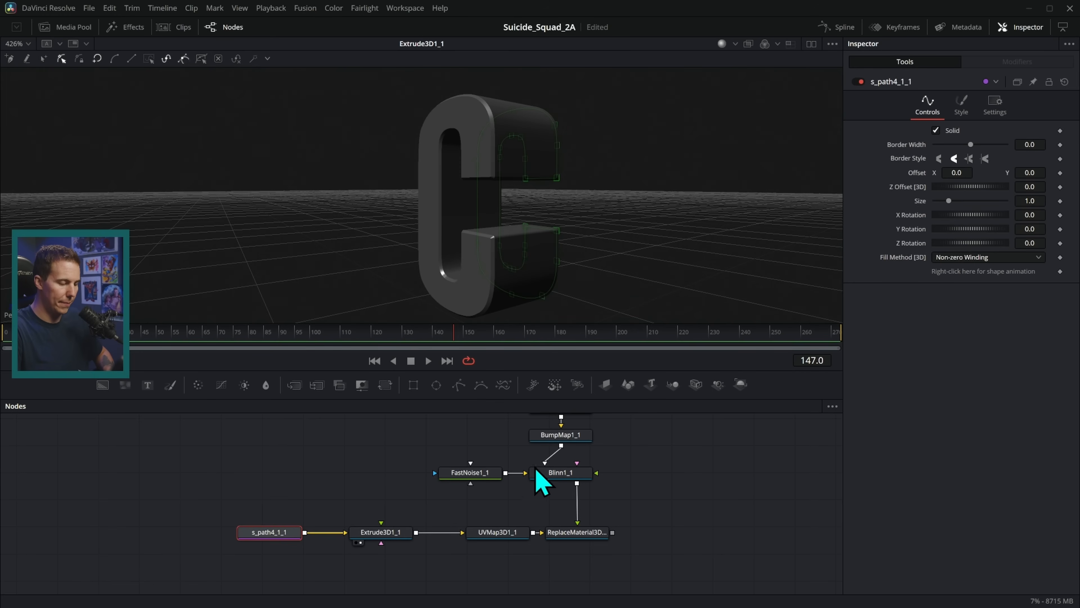
left_click_drag(509, 533, 497, 533)
left_click(530, 507)
left_click_drag(510, 264, 554, 246)
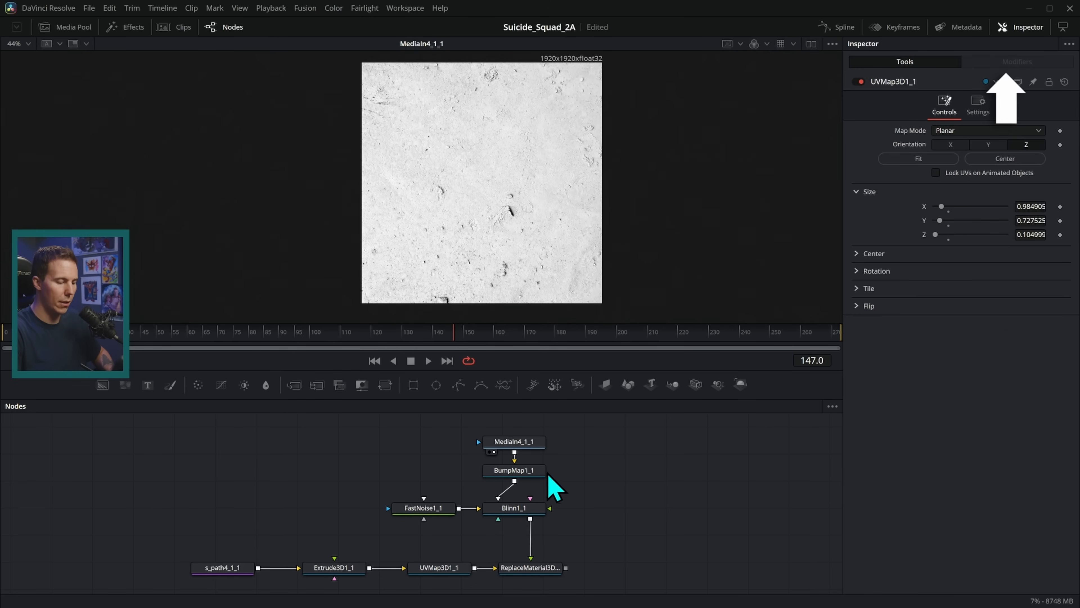
Preview the BumpMap1_1 result and the Blinn1_1 material sphere, rotating the sphere.
left_click_drag(533, 482, 604, 178)
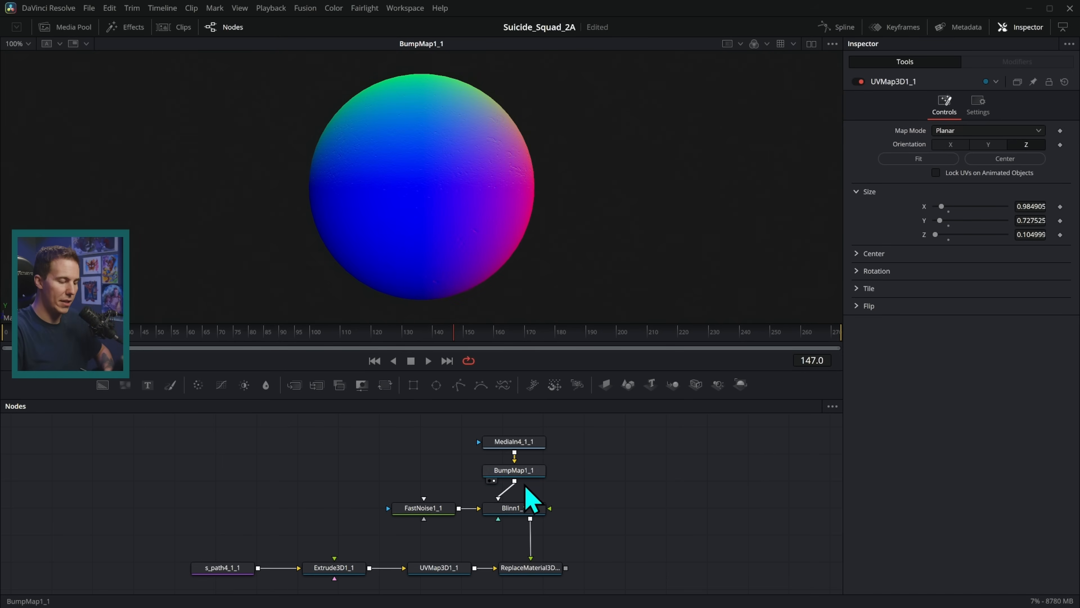
left_click_drag(557, 433, 531, 483)
left_click(554, 481)
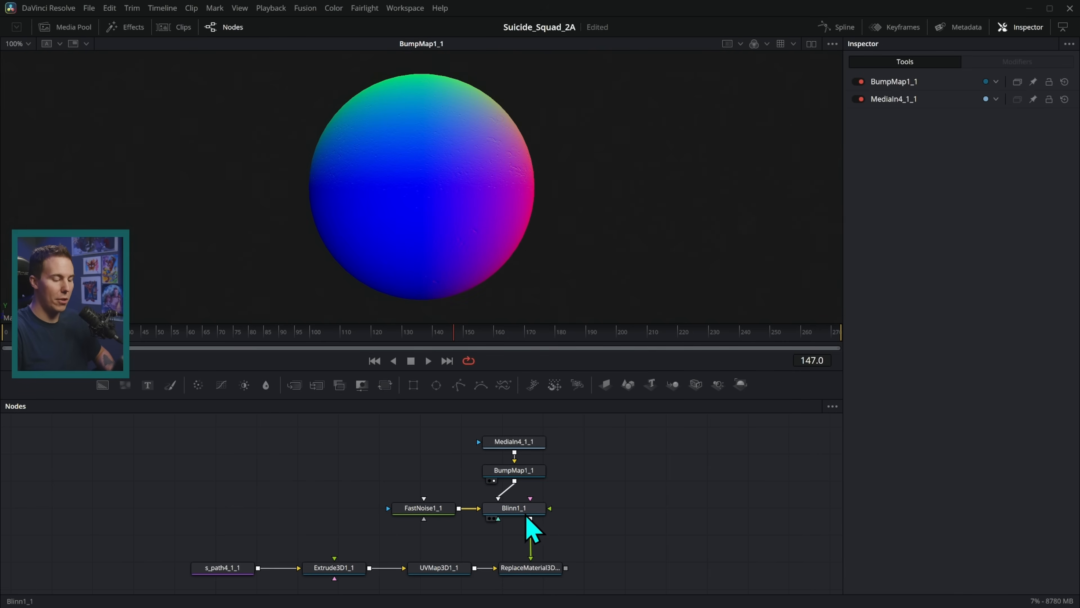
left_click(506, 511)
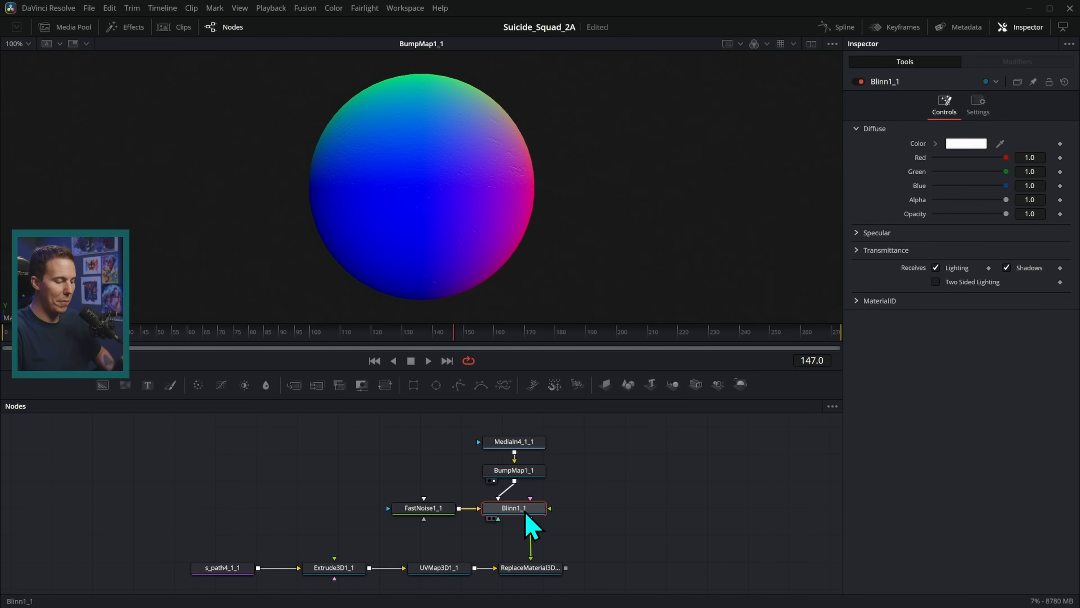
scroll(553, 515, "up", 3)
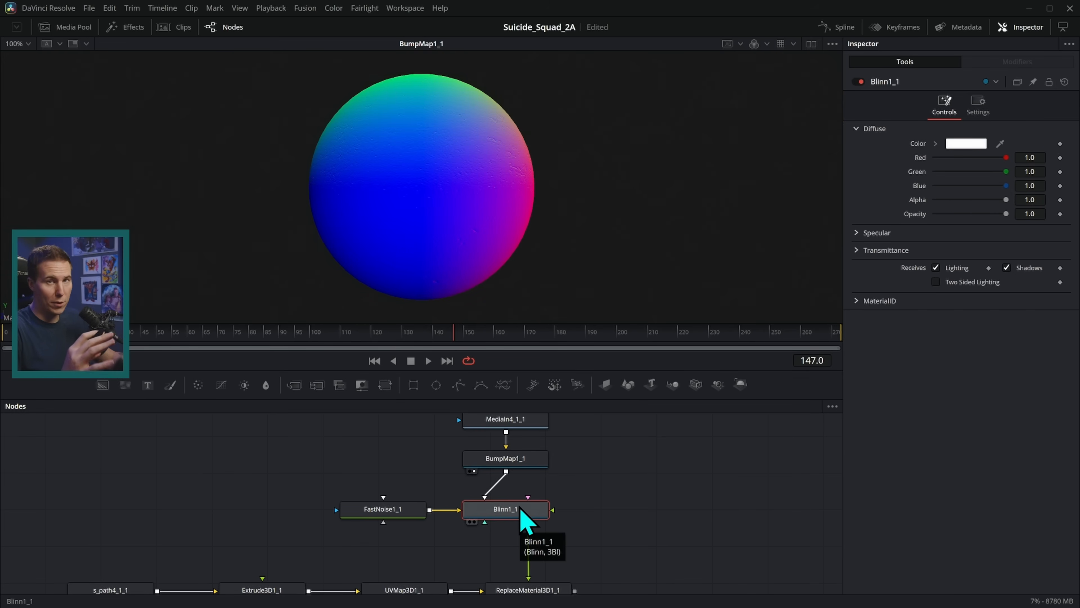
key("1")
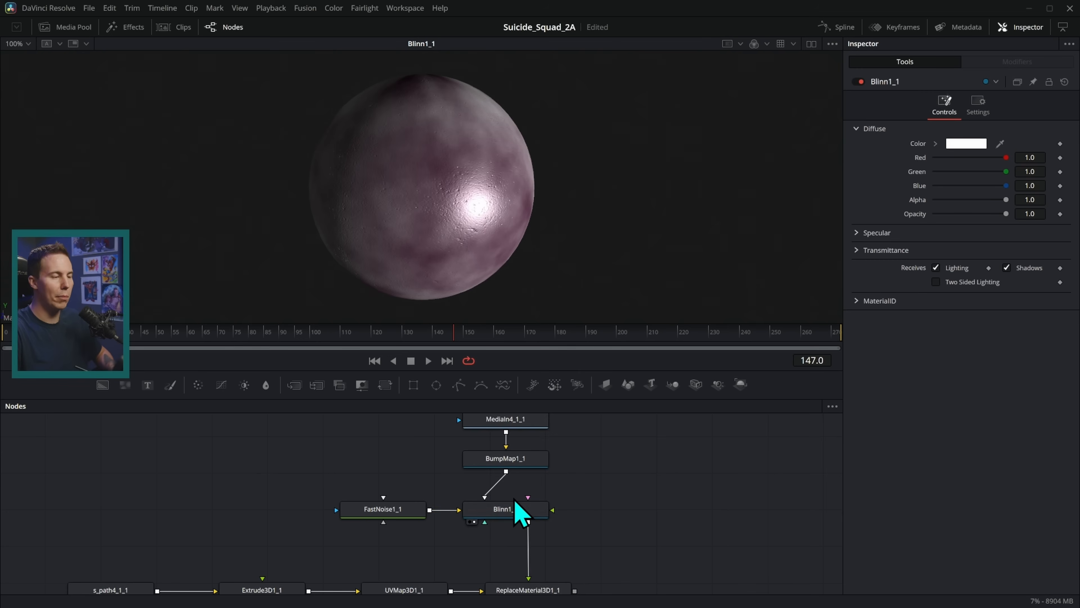
mouse_move(507, 217)
left_mouse_down()
mouse_move(535, 228)
mouse_move(596, 222)
mouse_move(596, 198)
mouse_move(650, 217)
mouse_move(579, 232)
mouse_move(604, 241)
left_mouse_up()
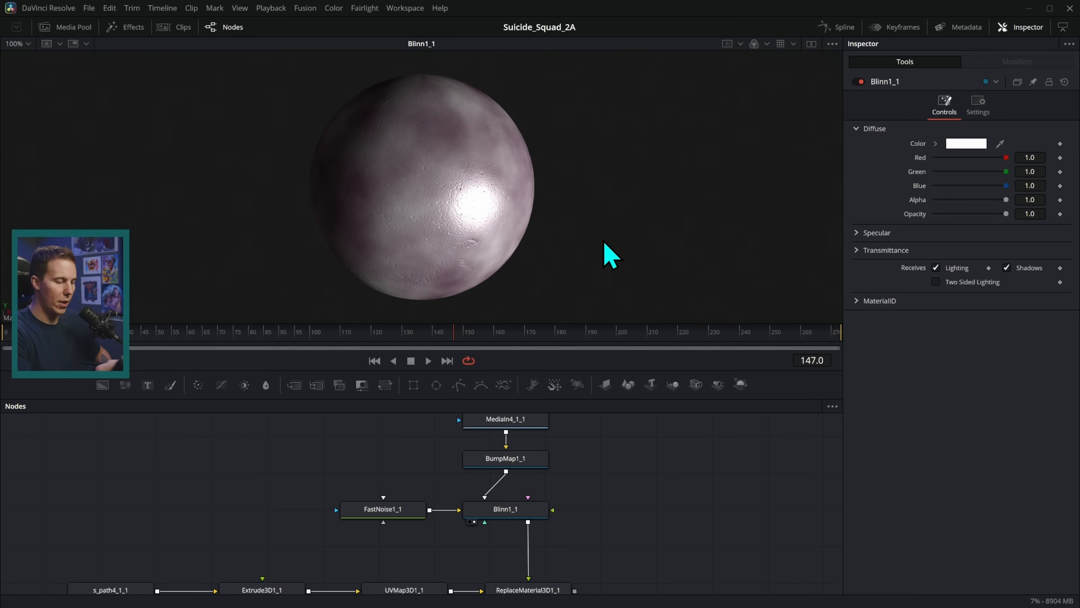
Preview the FastNoise1_1 image and textured Blinn sphere, then orbit the noise-textured C.
left_click_drag(410, 517, 550, 229)
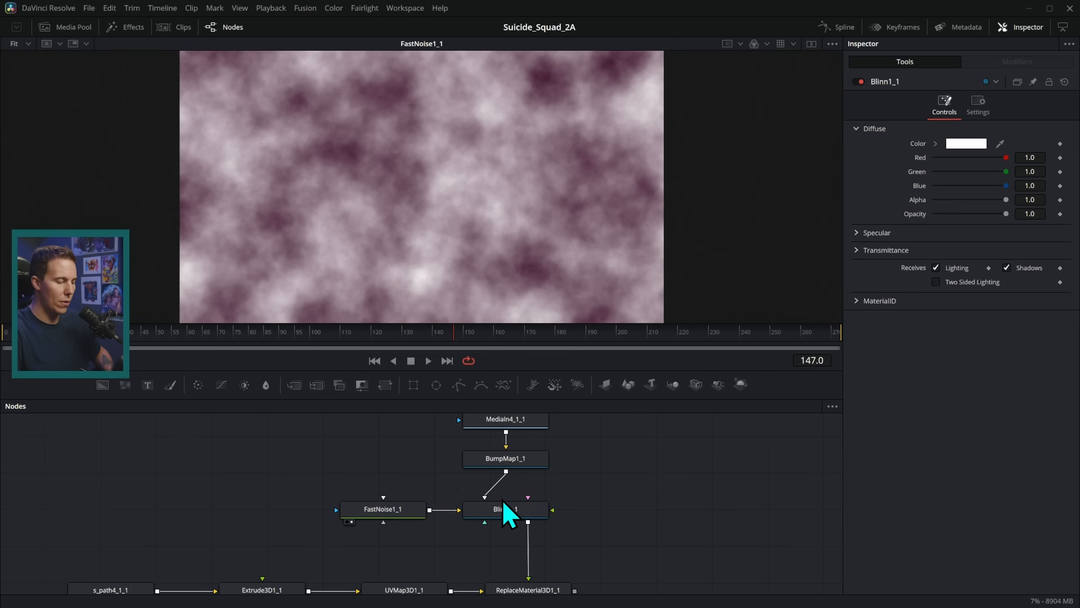
left_click_drag(514, 514, 619, 155)
left_click_drag(570, 225, 450, 205)
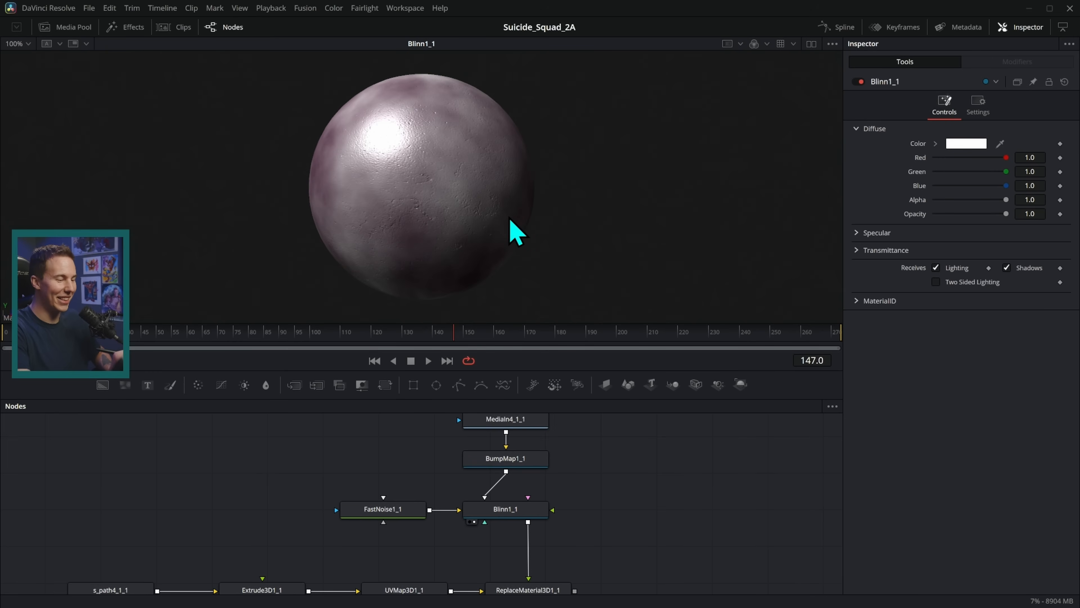
scroll(593, 506, "down", 2)
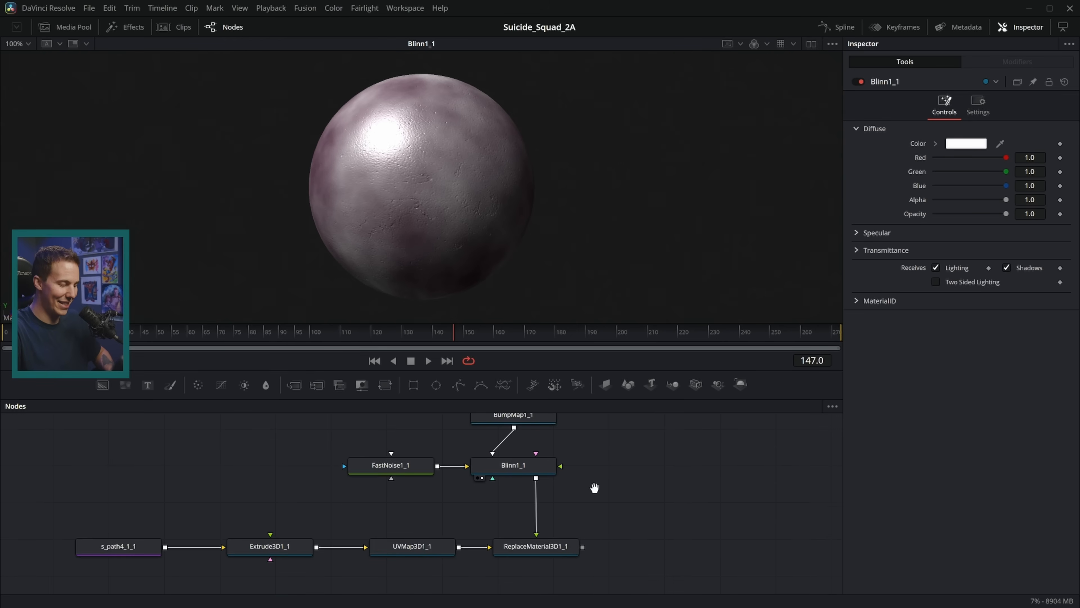
left_click_drag(594, 488, 609, 477)
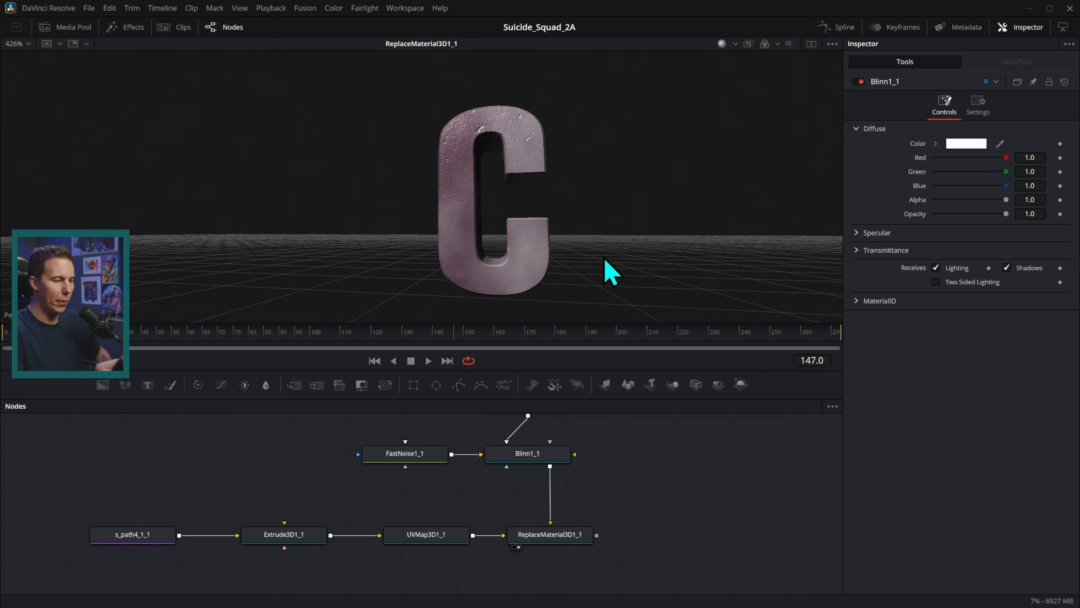
left_click_drag(605, 258, 581, 276)
left_click(447, 537)
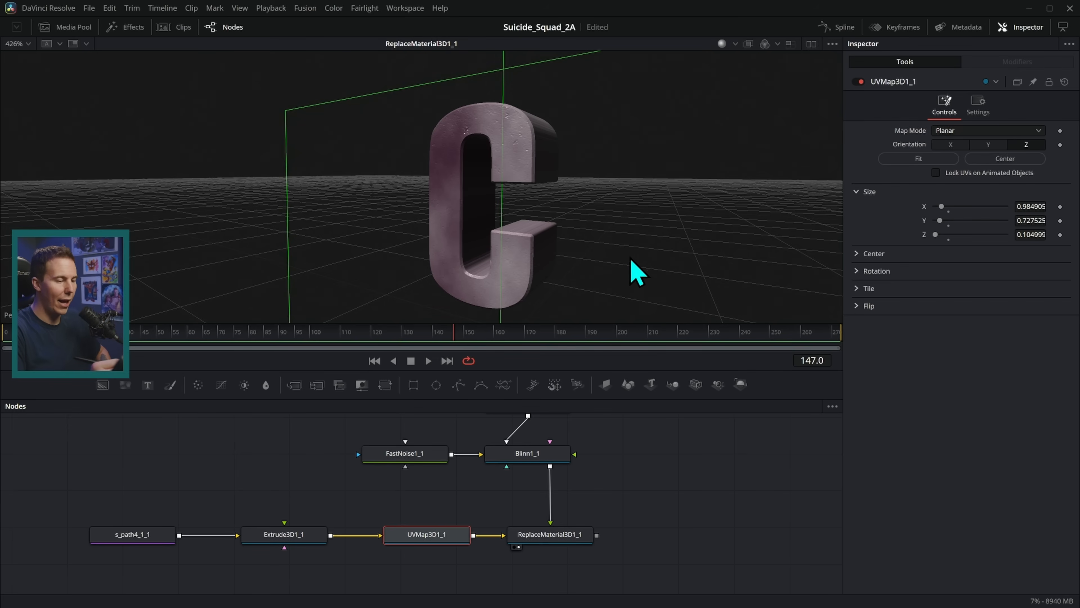
Switch UVMap3D1_1's texture mapping to CubeMap and fit the mapping box to the C.
left_click_drag(672, 239, 623, 248)
left_click_drag(436, 531, 439, 532)
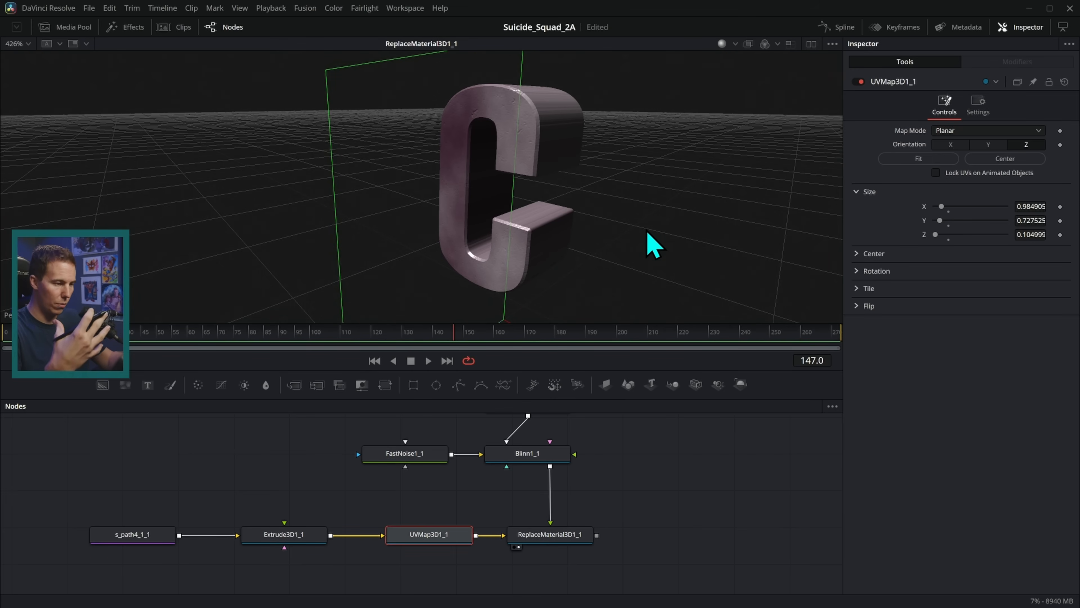
left_click_drag(602, 277, 656, 211)
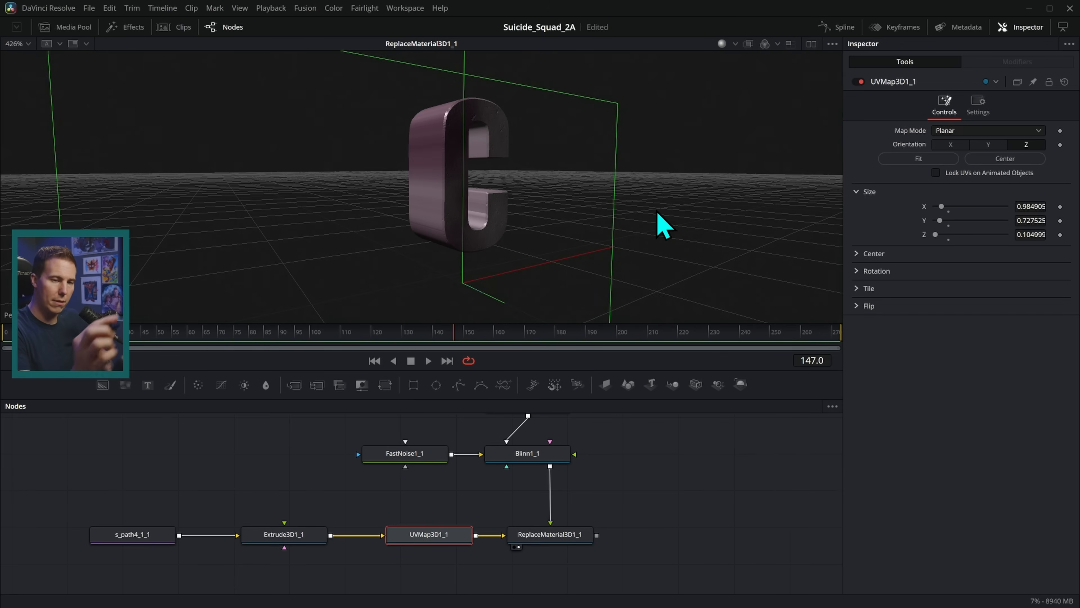
left_click(947, 131)
left_click(900, 188)
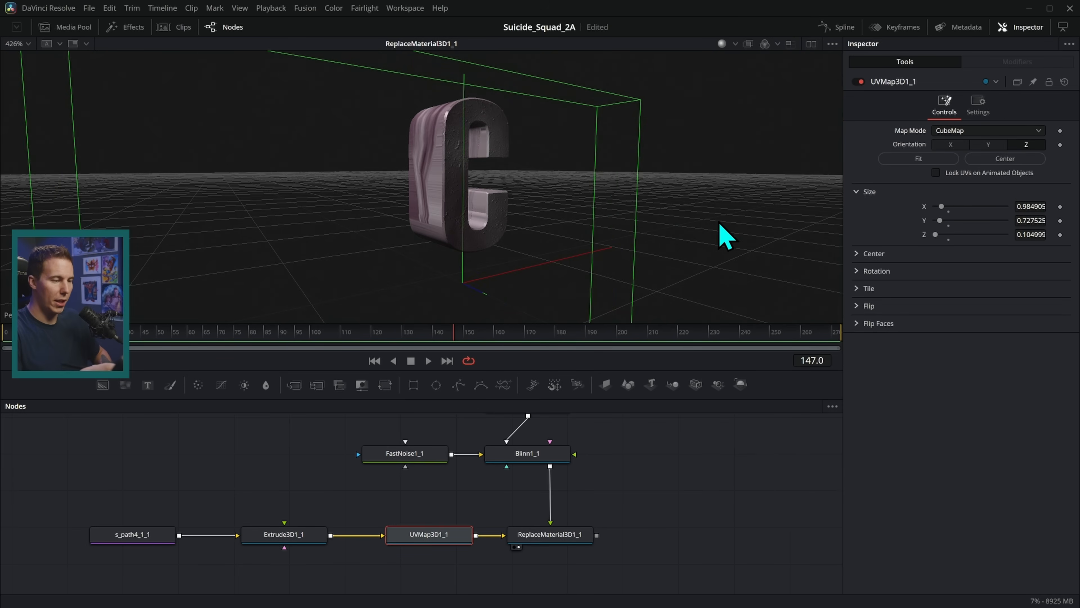
left_click(919, 159)
Orbit around the cube-mapped C, then box-select the seven nodes of its chain.
left_click_drag(676, 222, 624, 258)
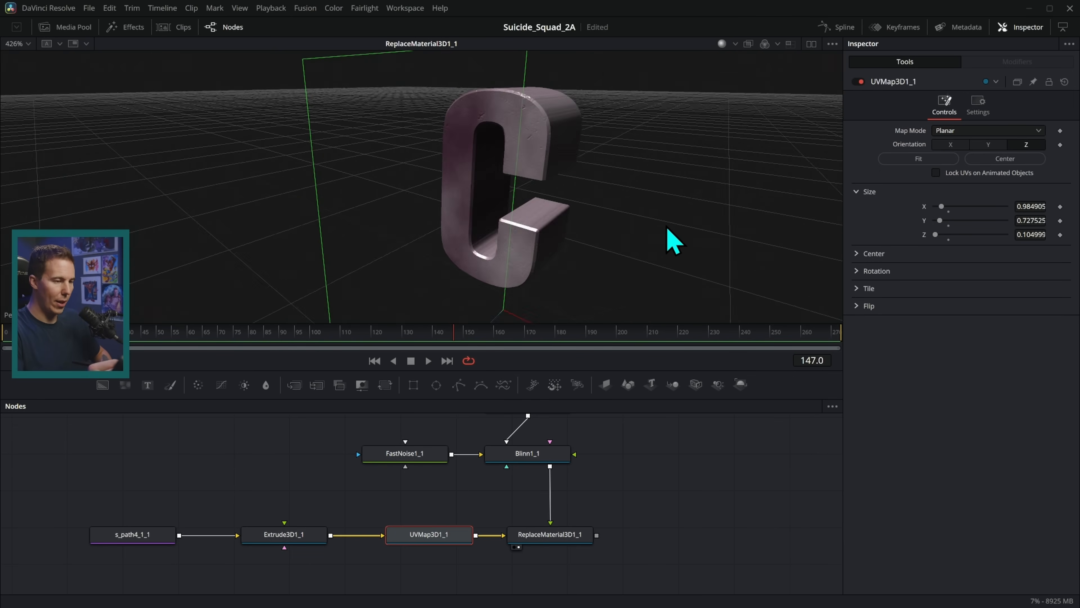
mouse_move(670, 241)
left_mouse_down()
mouse_move(641, 234)
mouse_move(655, 246)
mouse_move(712, 241)
mouse_move(681, 245)
left_mouse_up()
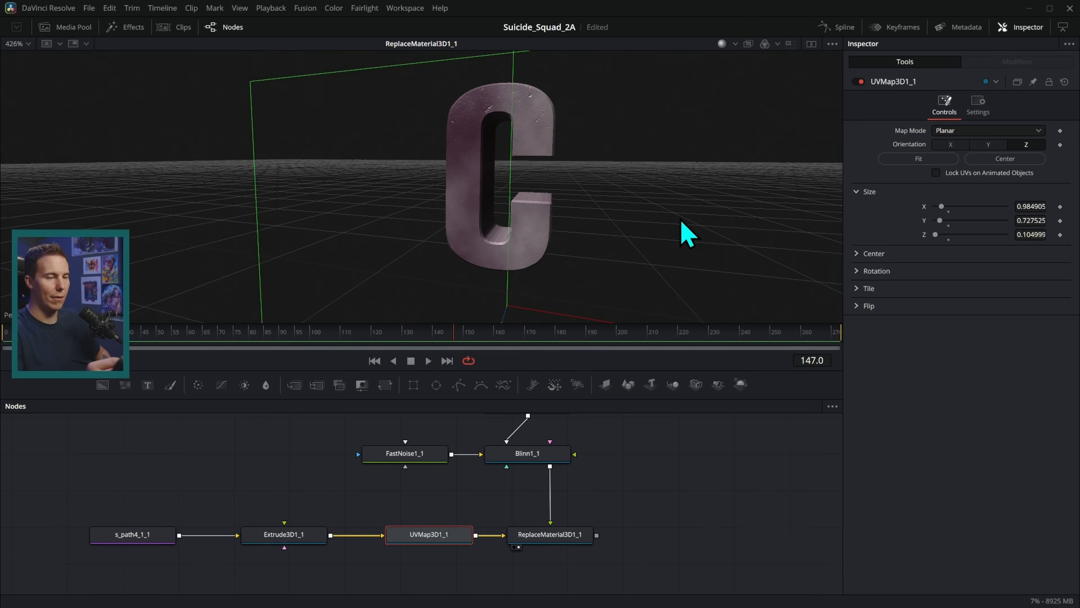
left_click_drag(674, 210, 519, 221)
left_click_drag(562, 254, 625, 239)
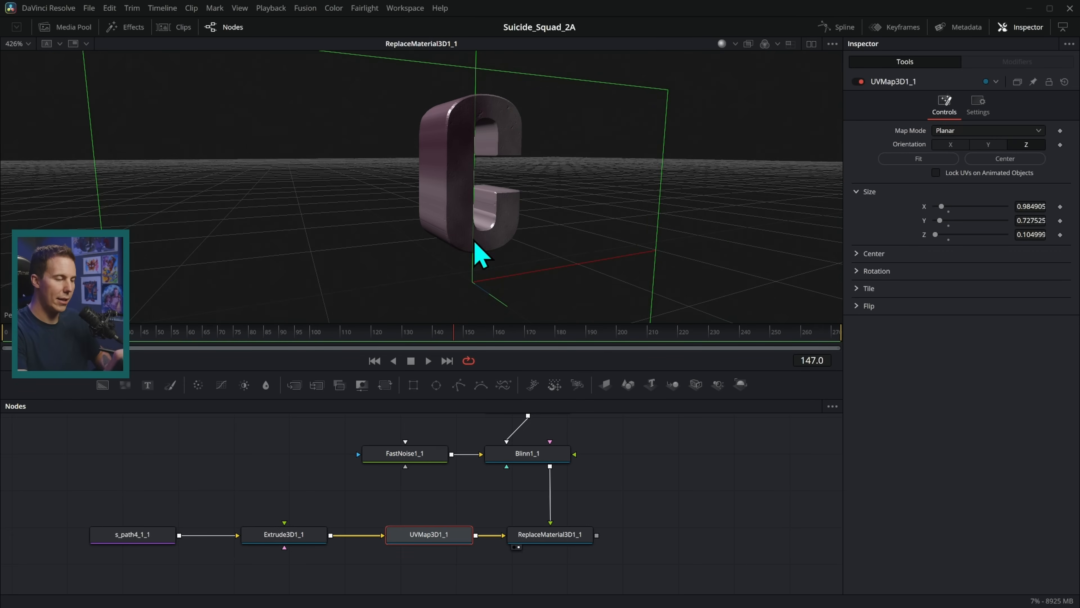
scroll(609, 466, "down", 5)
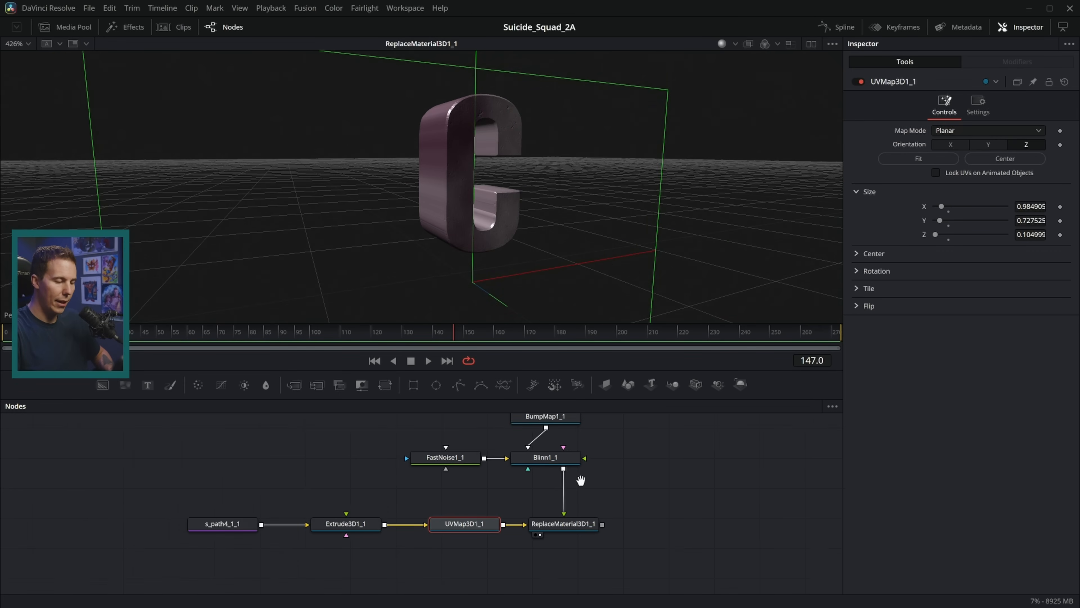
left_click_drag(589, 421, 297, 571)
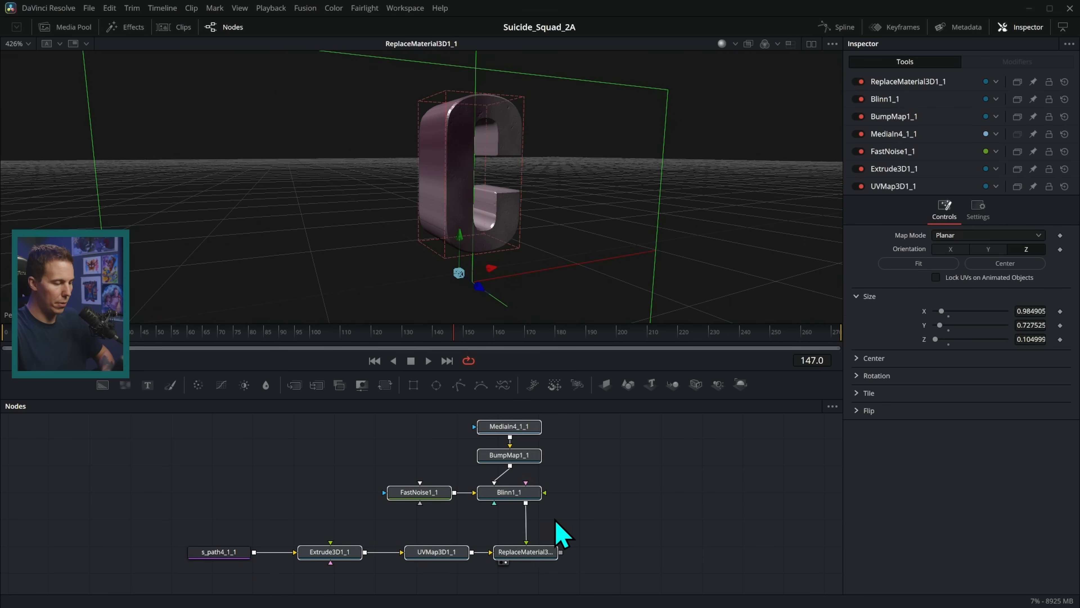
Group the C chain with Ctrl+G, then delete the group along with s_path4_1_1.
key("ctrl+g")
left_click_drag(451, 449, 541, 209)
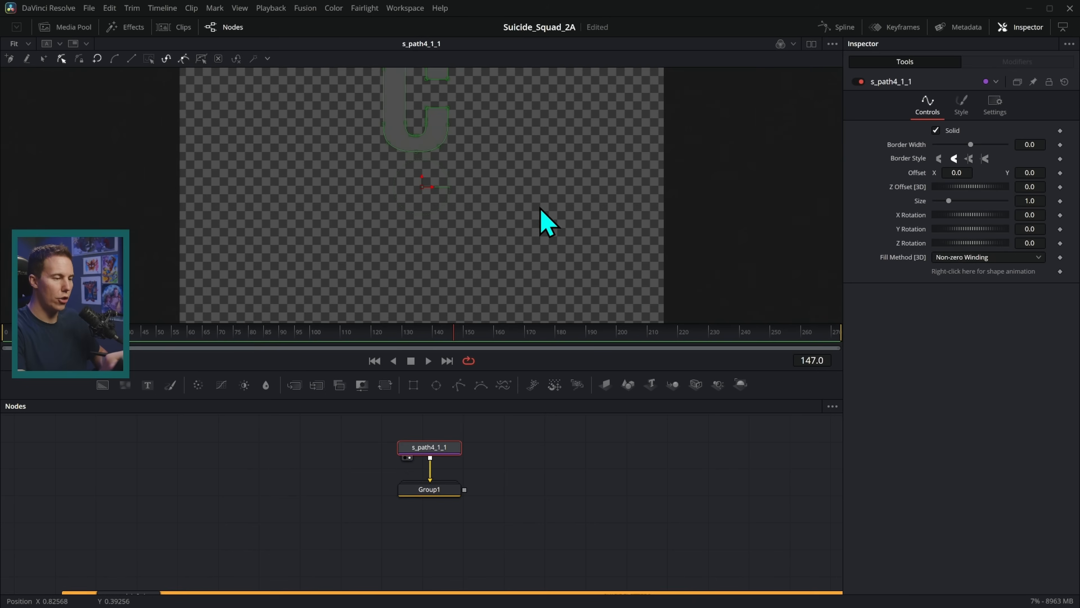
left_click(444, 493, "ctrl")
key("Delete")
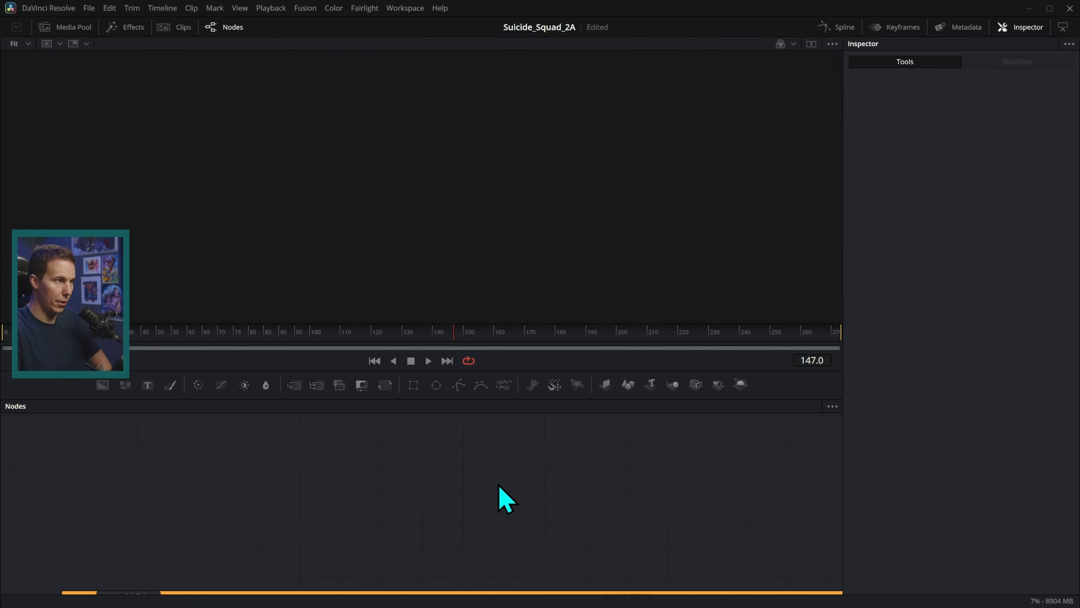
Preview the C, E and other letter Instance nodes one by one in the viewer.
scroll(547, 466, "down", 4)
scroll(569, 458, "down", 3)
left_click_drag(569, 459, 501, 370)
left_click_drag(571, 499, 546, 450)
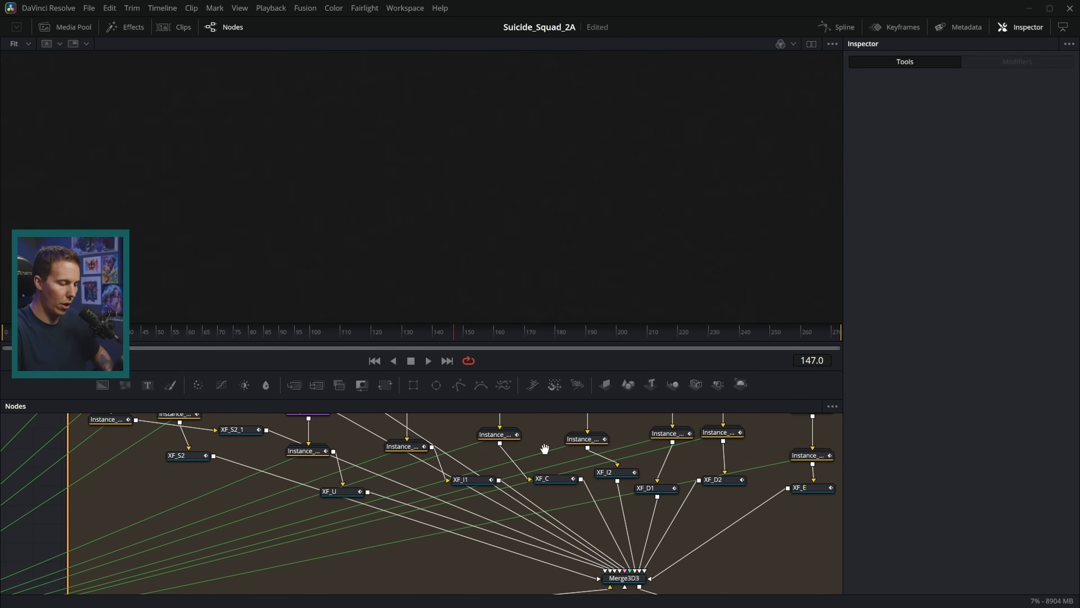
left_click_drag(623, 457, 574, 490)
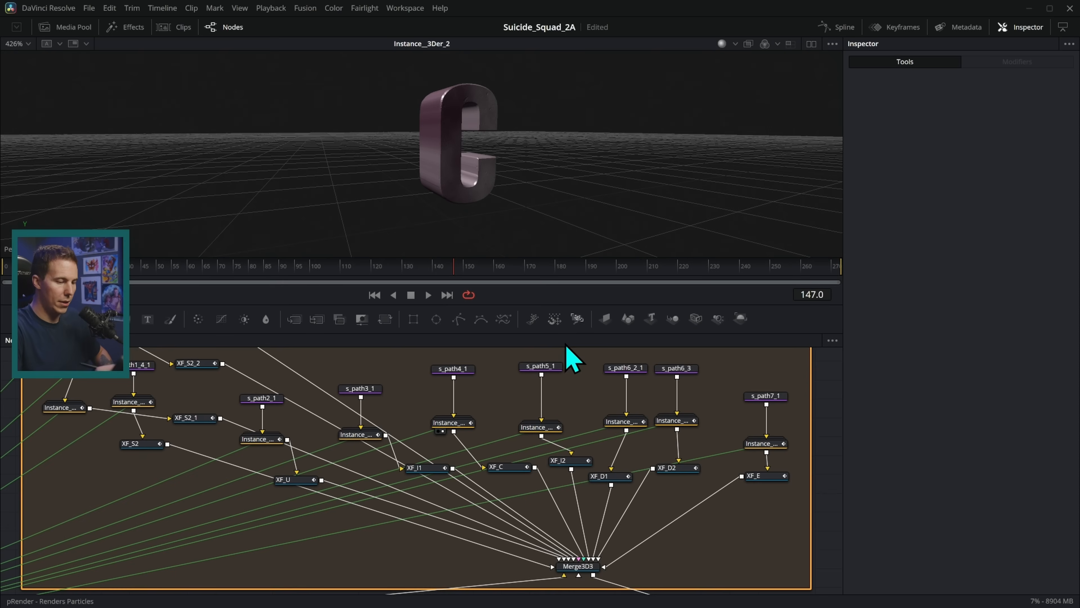
left_click_drag(544, 429, 647, 154)
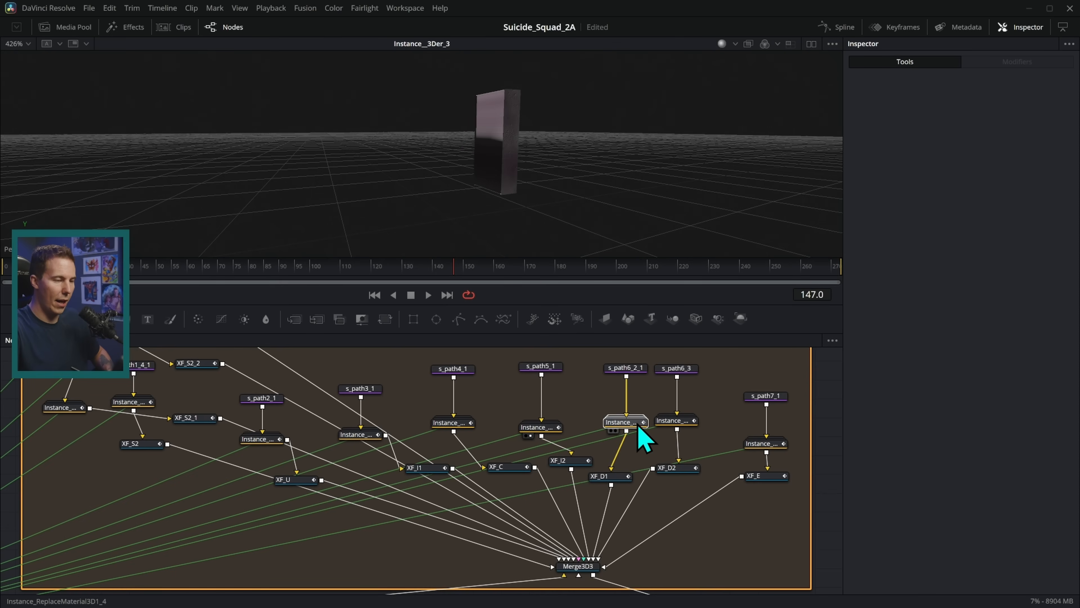
left_click_drag(629, 421, 704, 211)
left_click_drag(681, 421, 707, 136)
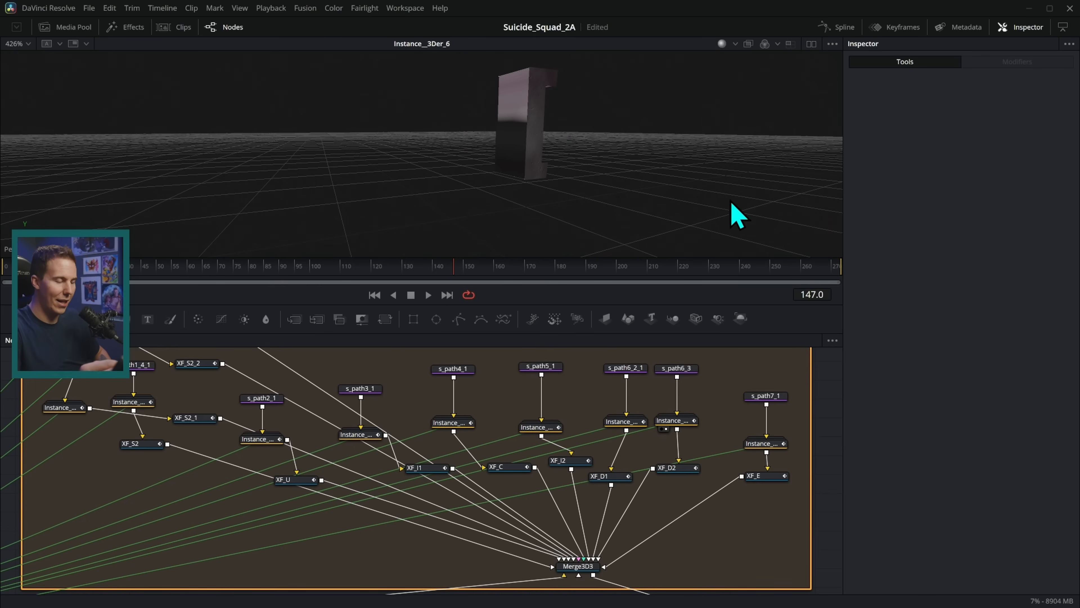
left_click_drag(763, 444, 722, 179)
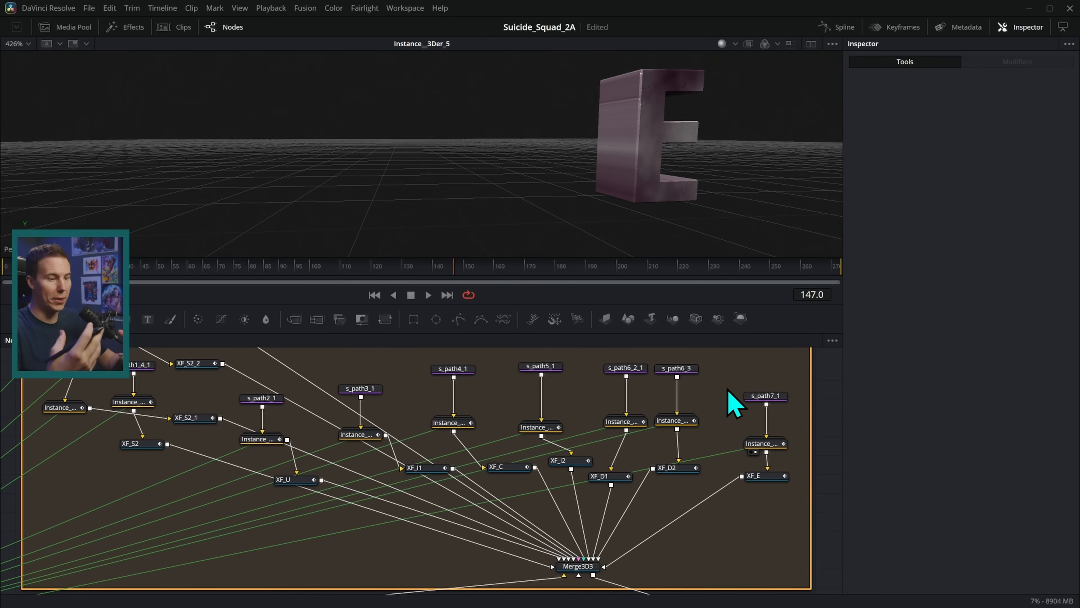
Select the instance node below s_path2_1, re-centre the E, and bring _3Der into view.
left_click_drag(558, 467, 610, 444)
left_click_drag(545, 434, 676, 453)
left_click(446, 435)
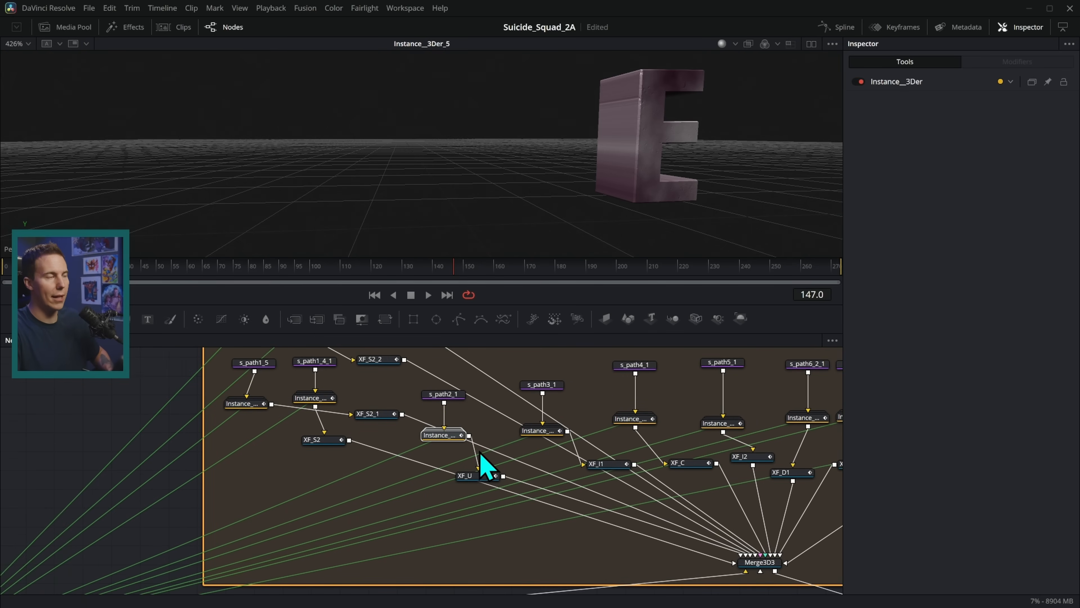
left_click_drag(684, 174, 623, 202)
left_click_drag(396, 460, 646, 347)
Open the _3Der group and drag FastNoise1's Color 1 Red up to 0.992.
double_click(185, 535)
left_click_drag(250, 531, 405, 430)
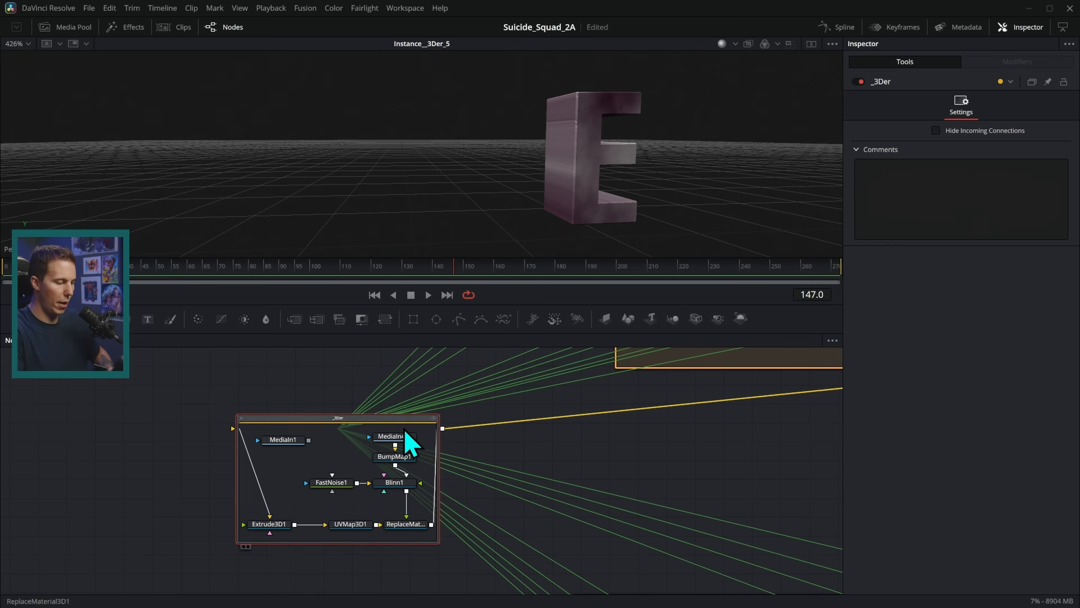
left_click(333, 484)
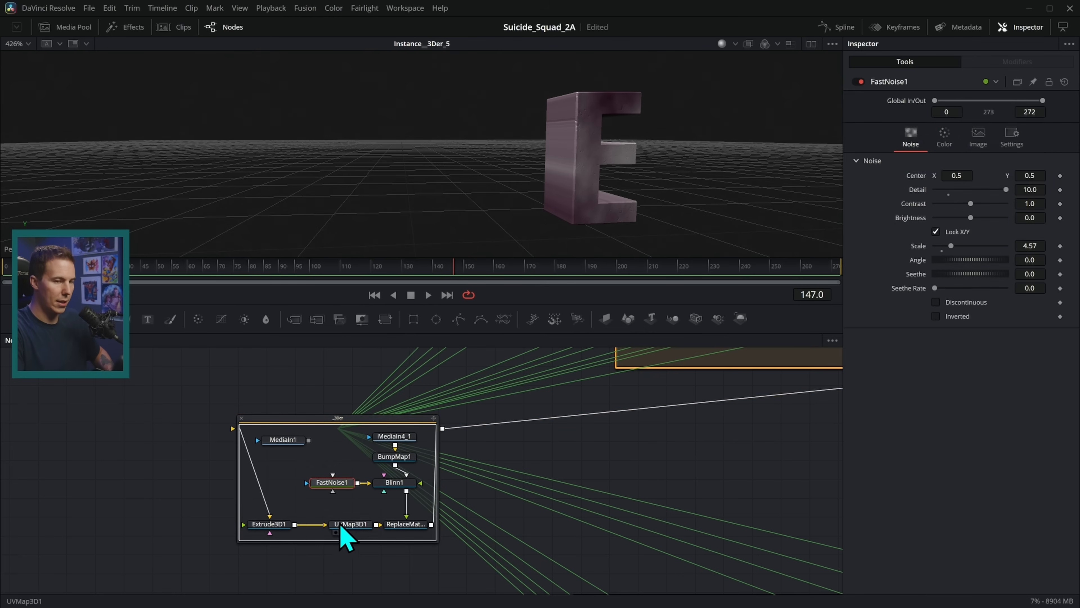
left_click(942, 139)
left_click_drag(949, 211, 1005, 211)
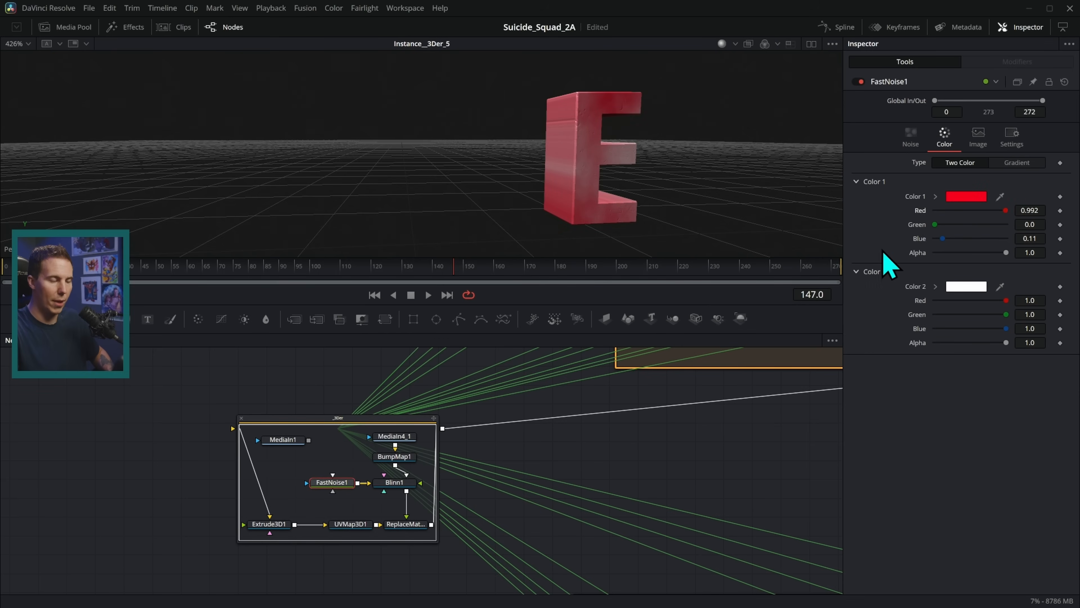
Preview the U and D letters with the red texture, then undo back to 0.189.
left_click_drag(714, 396, 436, 557)
left_click_drag(592, 424, 489, 511)
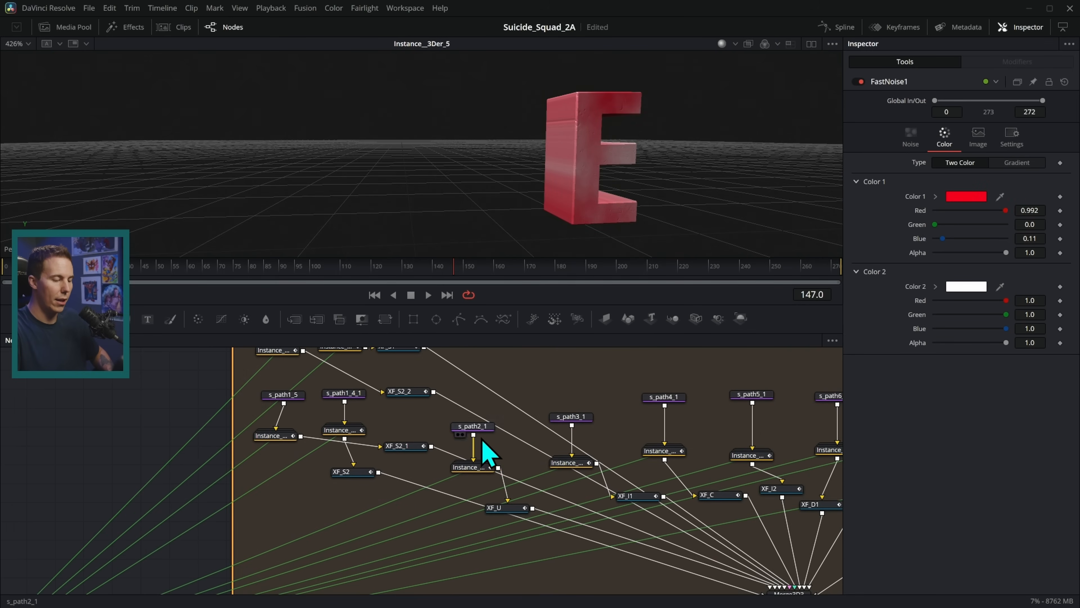
left_click_drag(482, 468, 549, 203)
left_click_drag(346, 430, 559, 162)
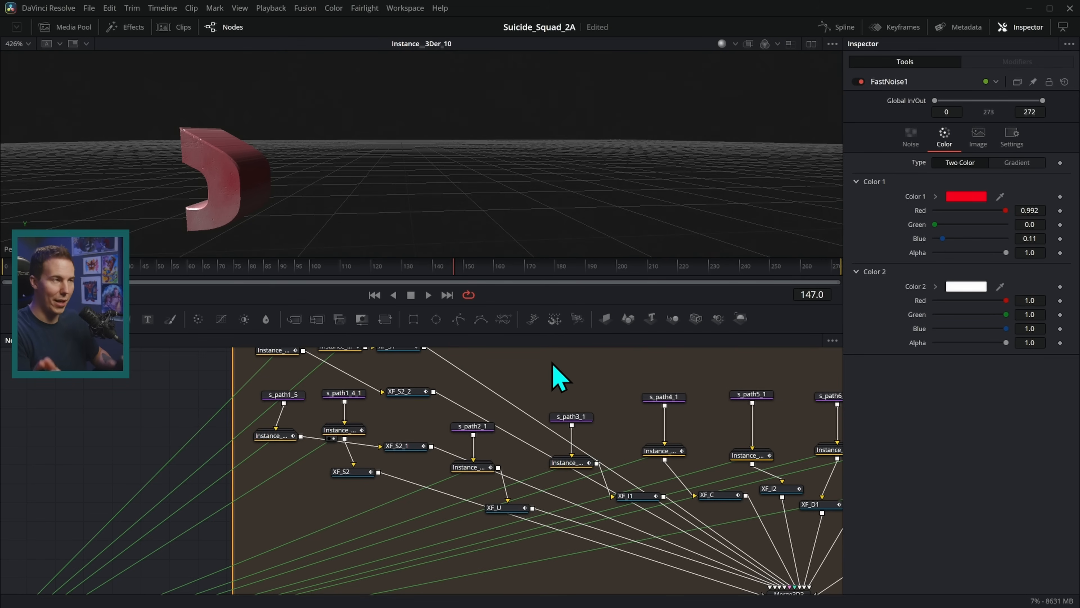
left_click_drag(487, 453, 671, 330)
scroll(581, 398, "down", 2)
key("ctrl+z")
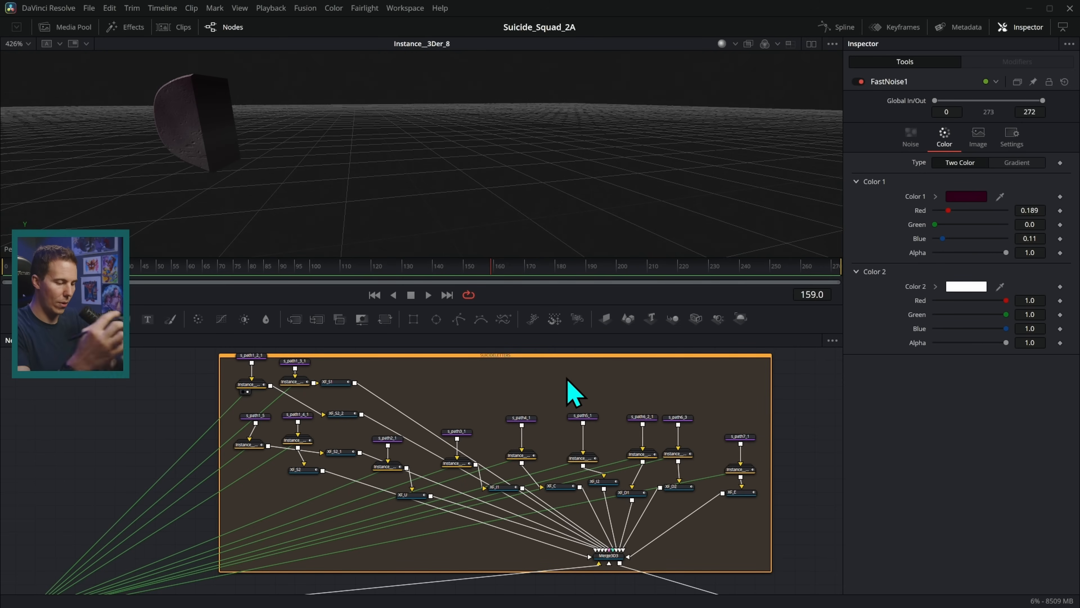
scroll(535, 467, "up", 2)
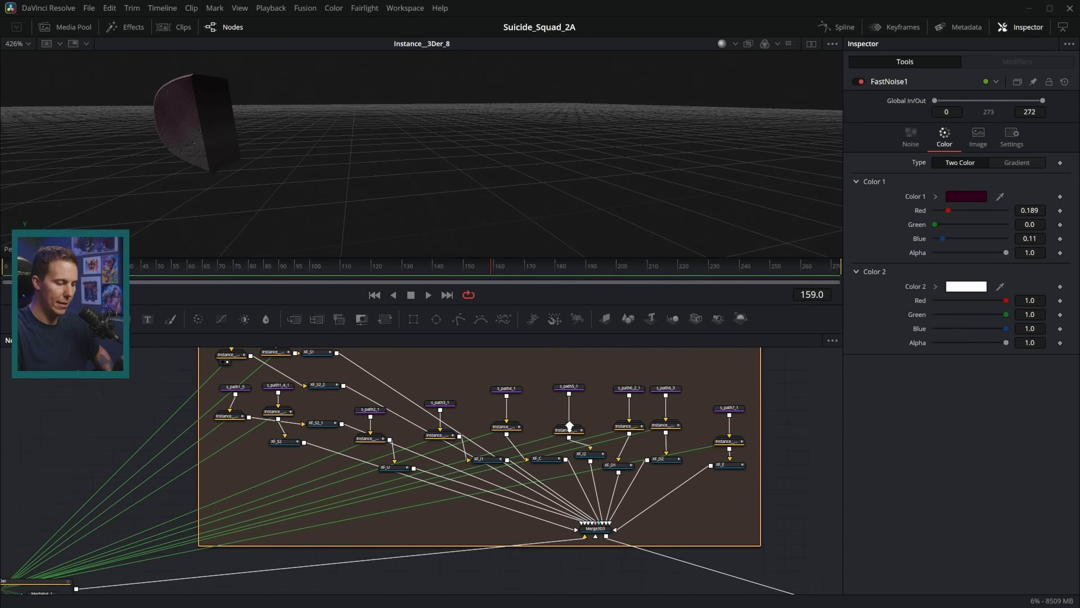
Inspect XF_C and XF_I1, view XF_C, and scrub through the C's fly-in animation.
left_click(547, 456)
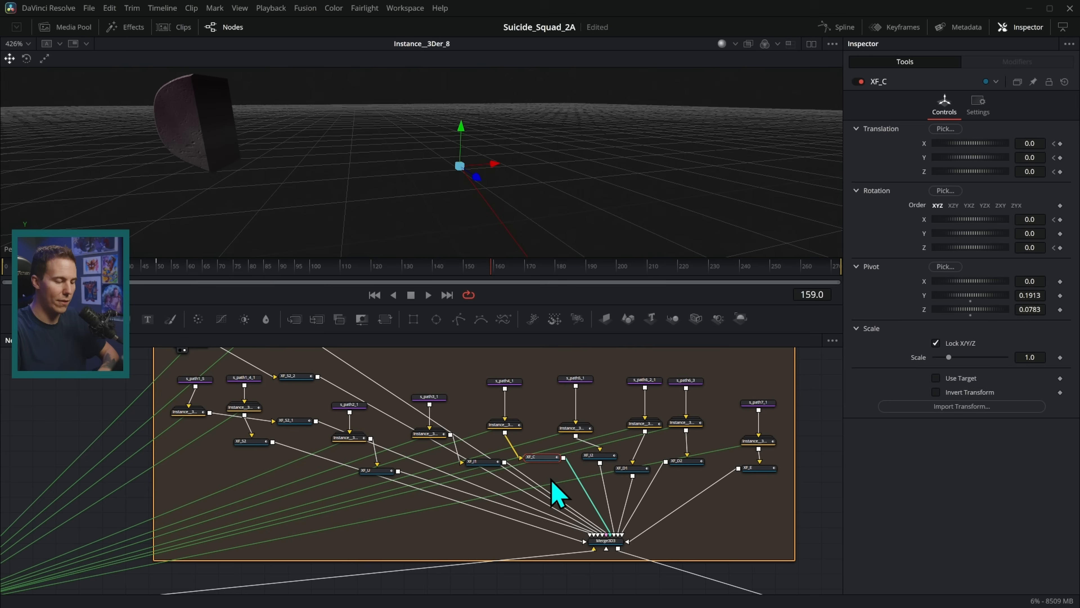
scroll(500, 451, "up", 1)
left_click(499, 447)
left_click(591, 455)
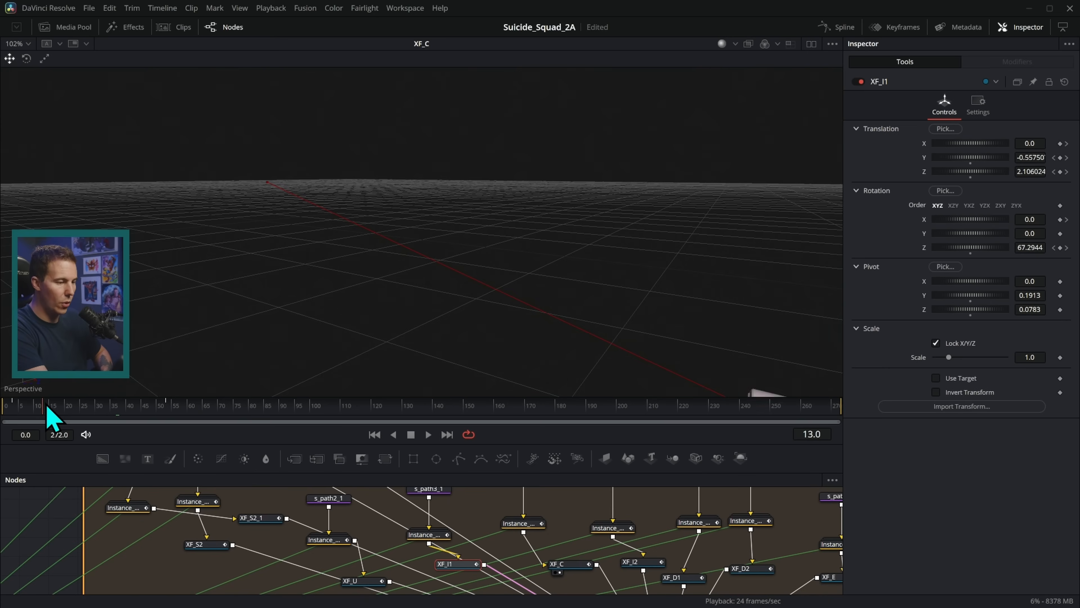
left_click_drag(47, 407, 174, 411)
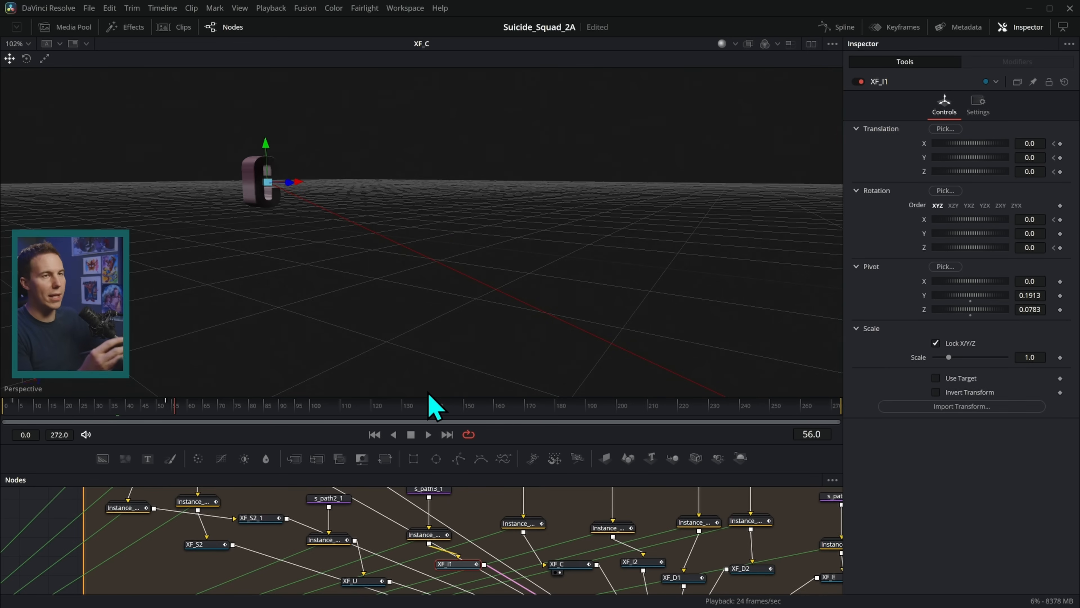
left_click_drag(429, 395, 536, 267)
left_click_drag(145, 283, 33, 281)
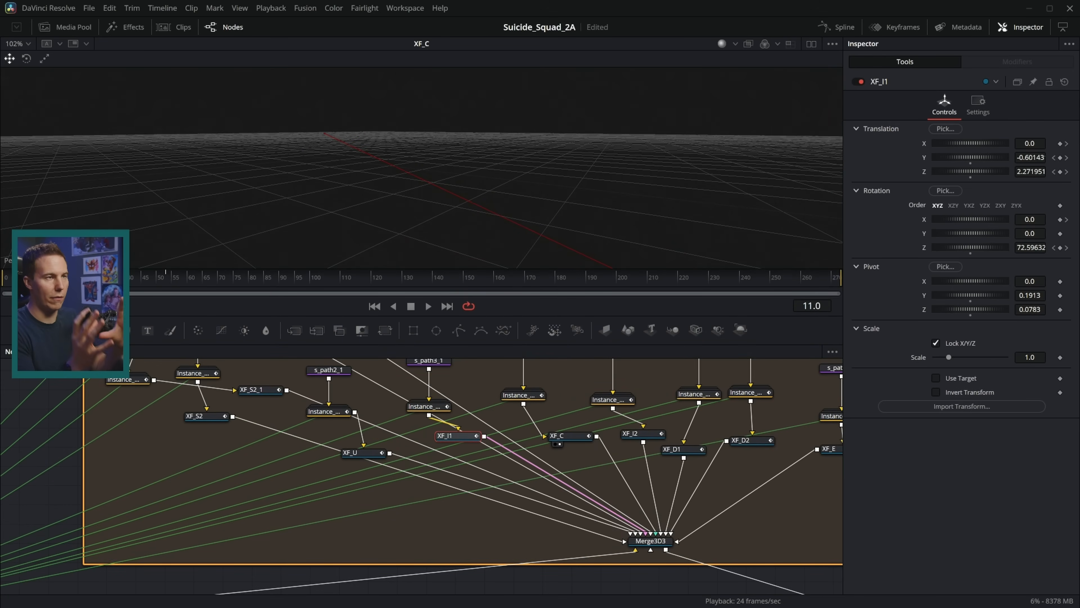
left_click_drag(37, 281, 130, 291)
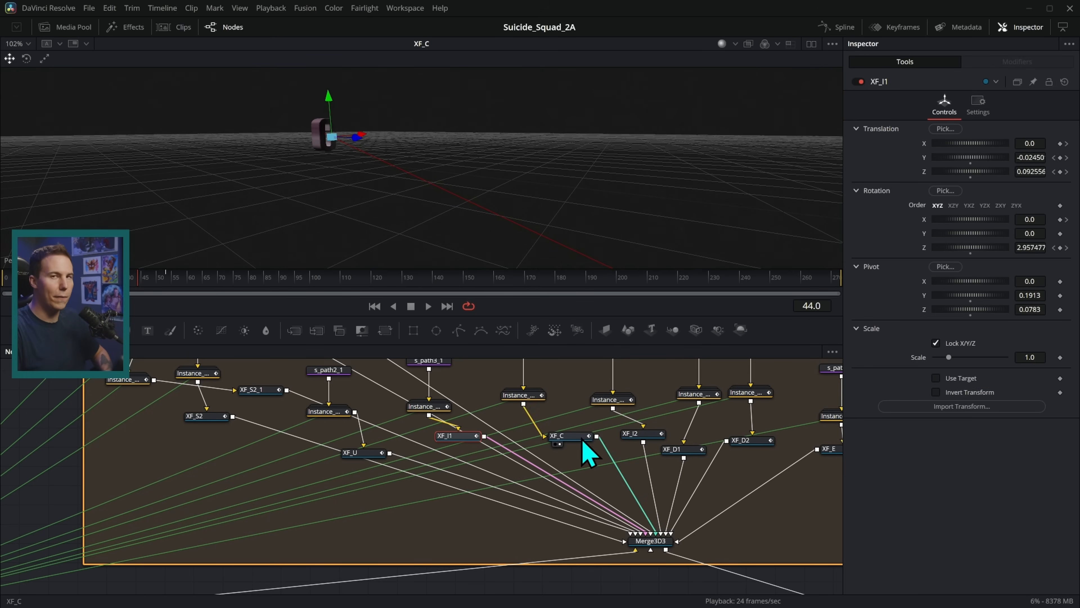
Zoom the Nodes panel out to show the entire instance group and node tree.
left_click_drag(582, 469, 570, 489)
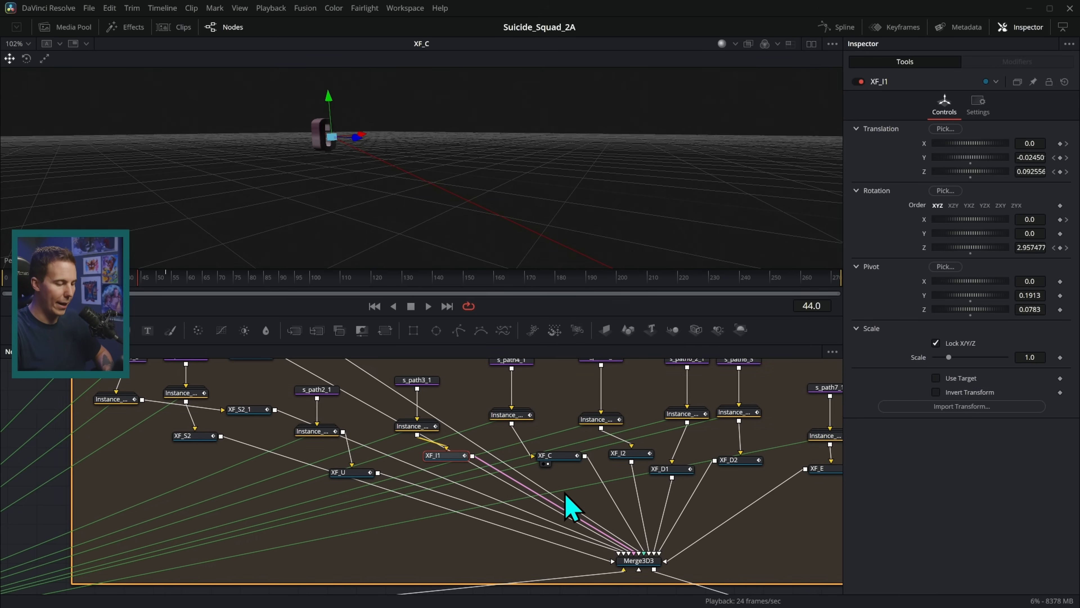
left_click_drag(685, 438, 590, 400)
mouse_move(668, 484)
left_mouse_down()
mouse_move(562, 335)
mouse_move(537, 383)
left_mouse_up()
scroll(656, 476, "down", 8)
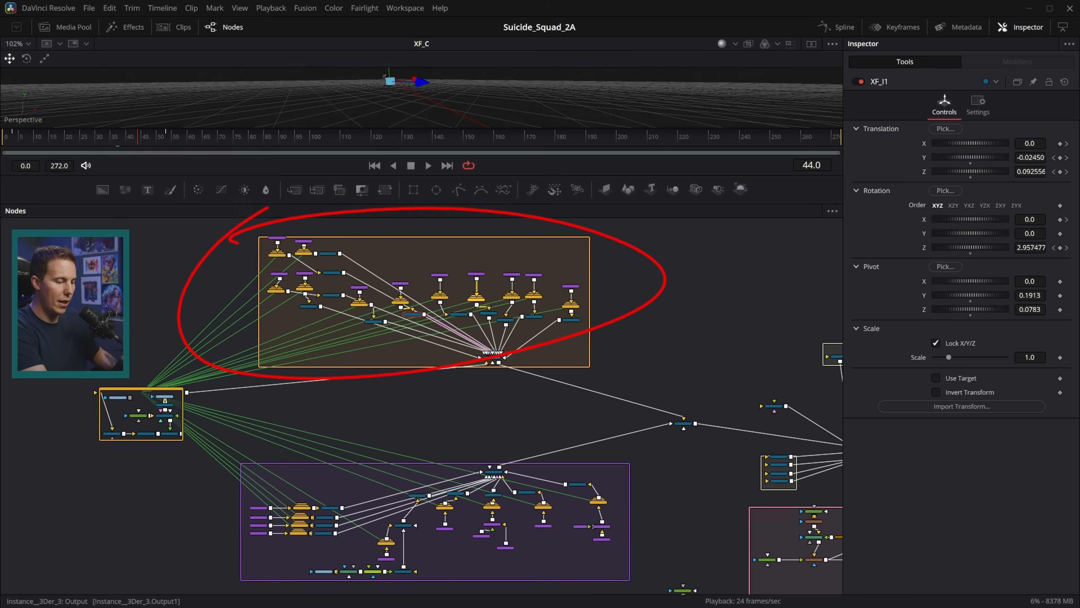
scroll(638, 400, "up", 5)
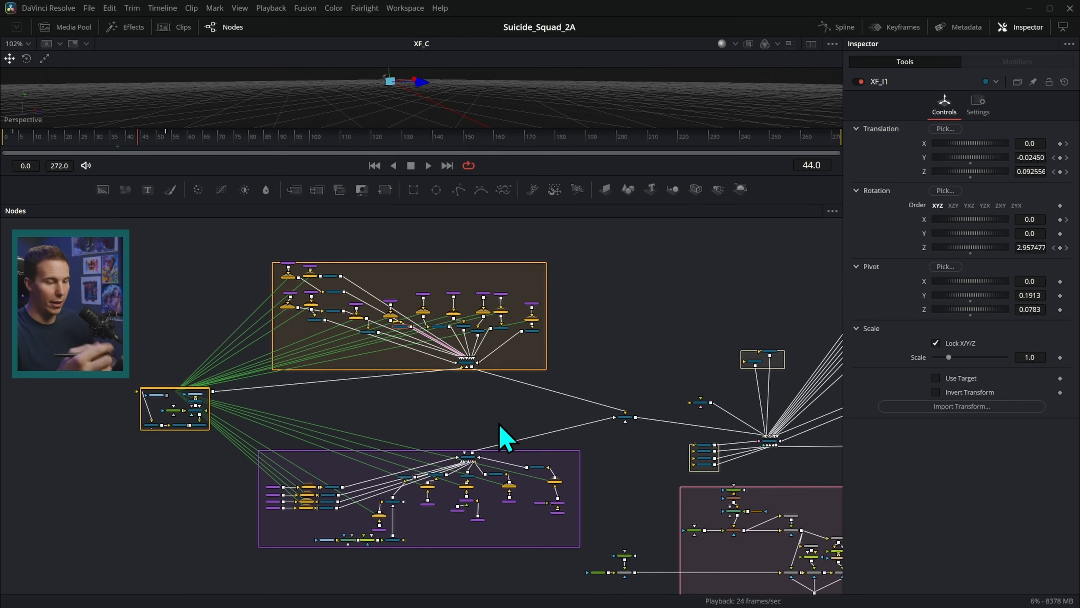
Show the combined Merge3D4 scene in an enlarged viewer.
left_click_drag(650, 356, 600, 400)
scroll(585, 459, "up", 4)
left_click(573, 463)
scroll(577, 451, "up", 3)
left_click_drag(631, 173, 629, 258)
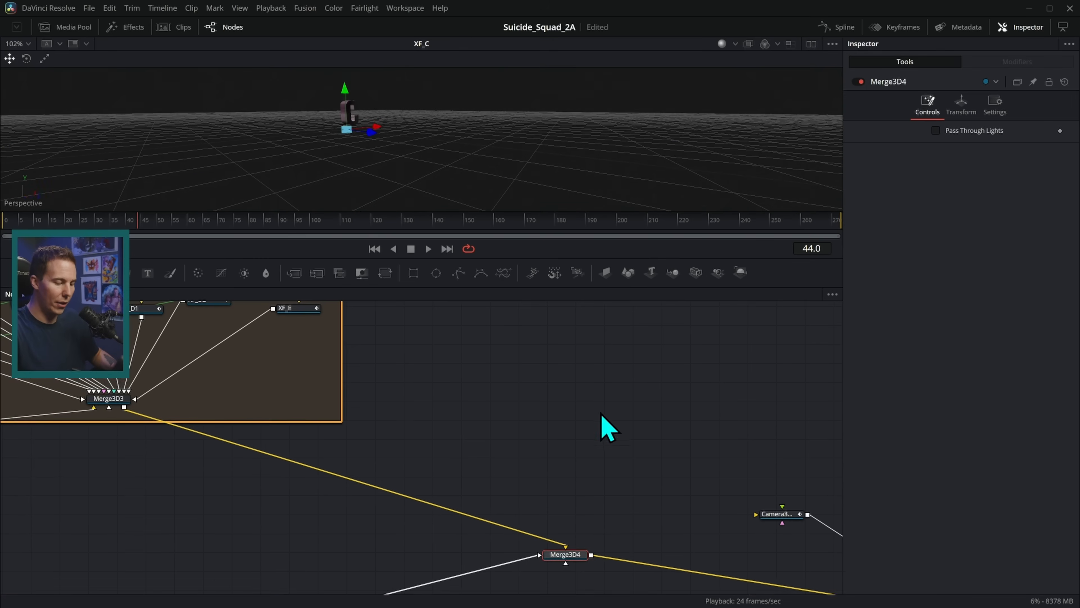
left_click_drag(594, 510, 559, 410)
left_click_drag(537, 456, 597, 107)
left_click_drag(570, 258, 562, 367)
scroll(656, 260, "up", 5)
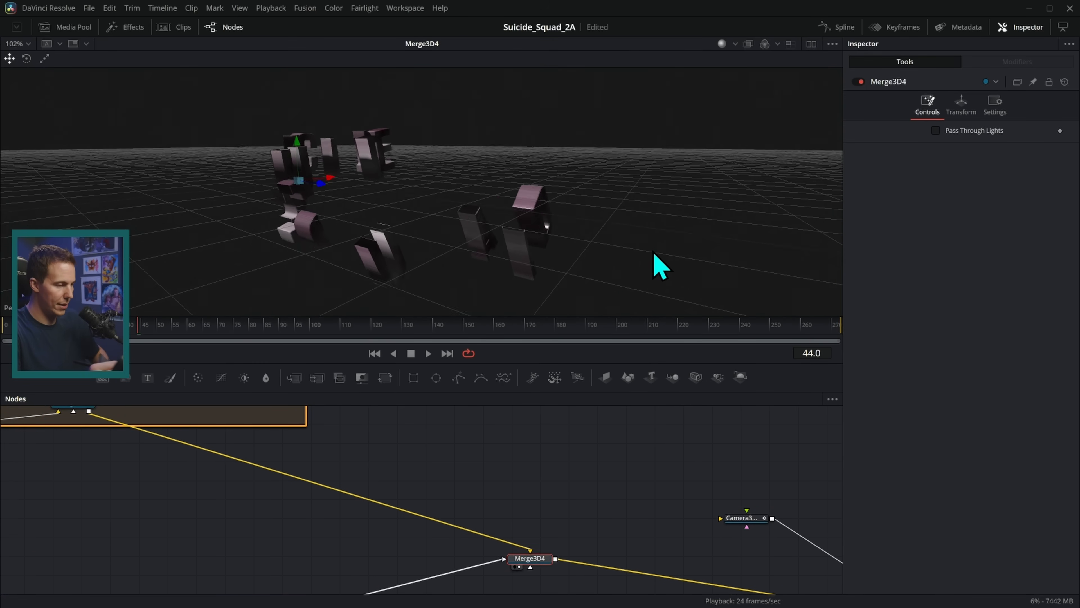
left_click_drag(613, 250, 611, 252)
Scrub the timeline to watch the scattered letters assemble into SUICIDE SQUAD.
left_click_drag(64, 319, 253, 336)
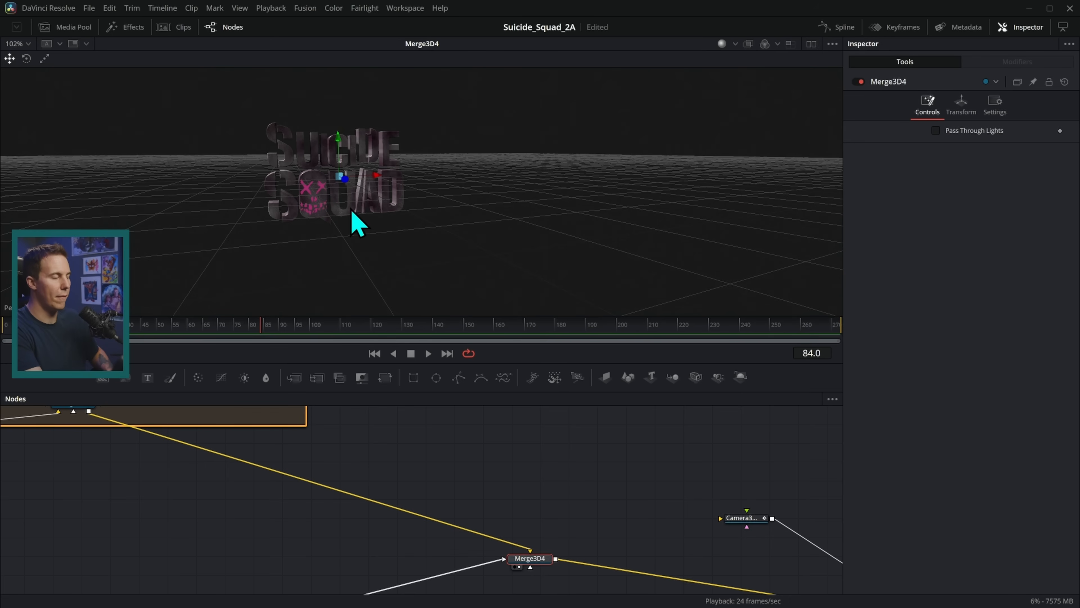
left_click_drag(224, 341, 86, 336)
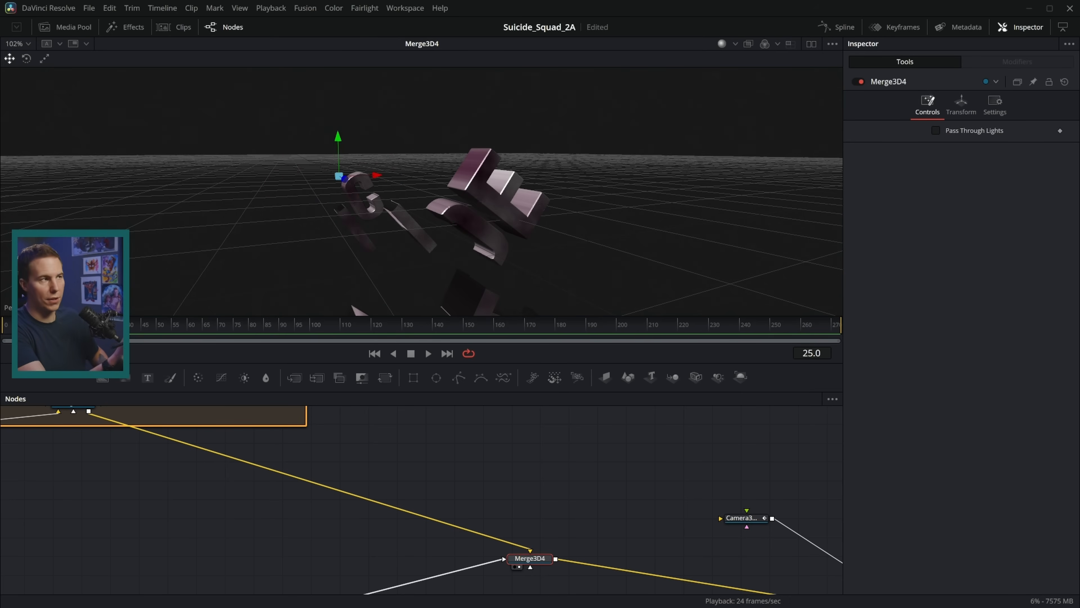
left_click_drag(85, 339, 277, 319)
scroll(441, 265, "up", 6)
Orbit the 3D view around the assembled title until it faces front-on.
left_click_drag(557, 210, 514, 205)
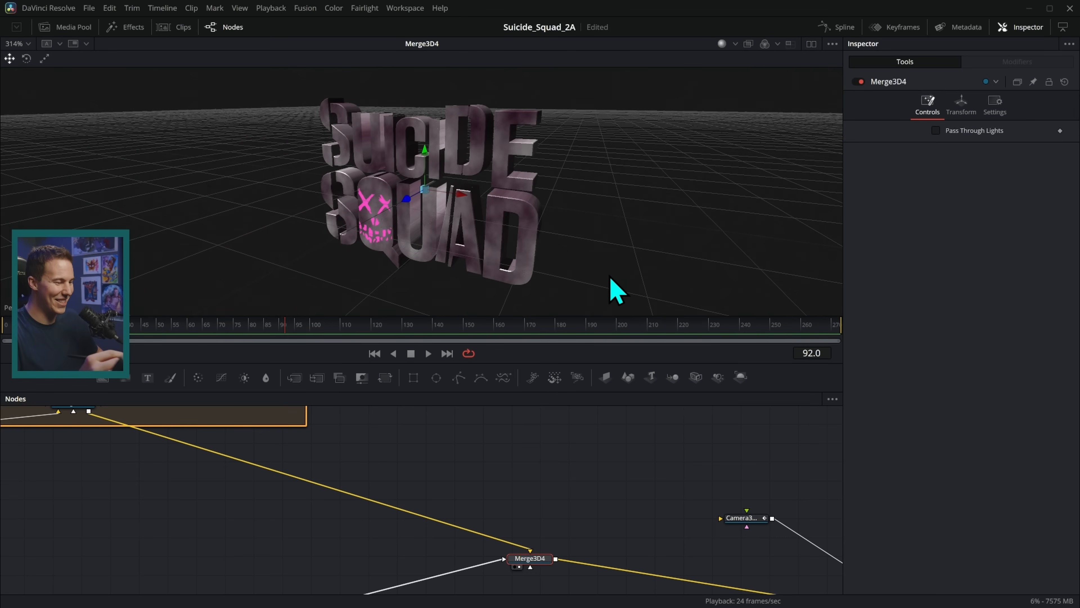
left_click_drag(593, 235, 593, 228)
left_click_drag(627, 468, 430, 373)
left_click_drag(573, 474, 493, 500)
left_click_drag(600, 460, 579, 448)
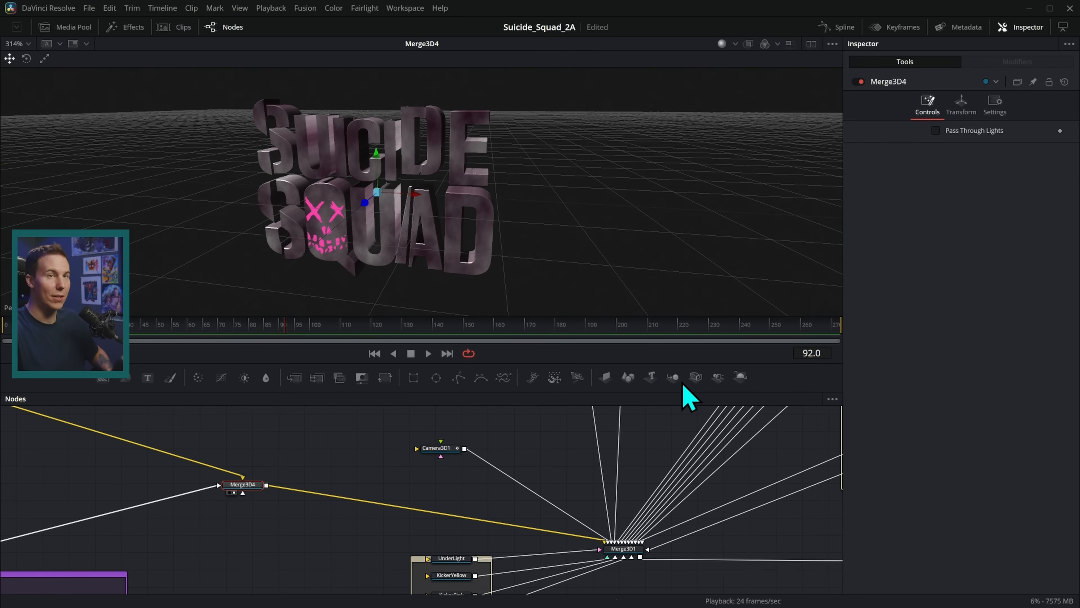
left_click_drag(493, 272, 635, 171)
left_click_drag(282, 427, 218, 518)
Select Merge3D1 and reposition it up and right in the node graph.
left_click(634, 549)
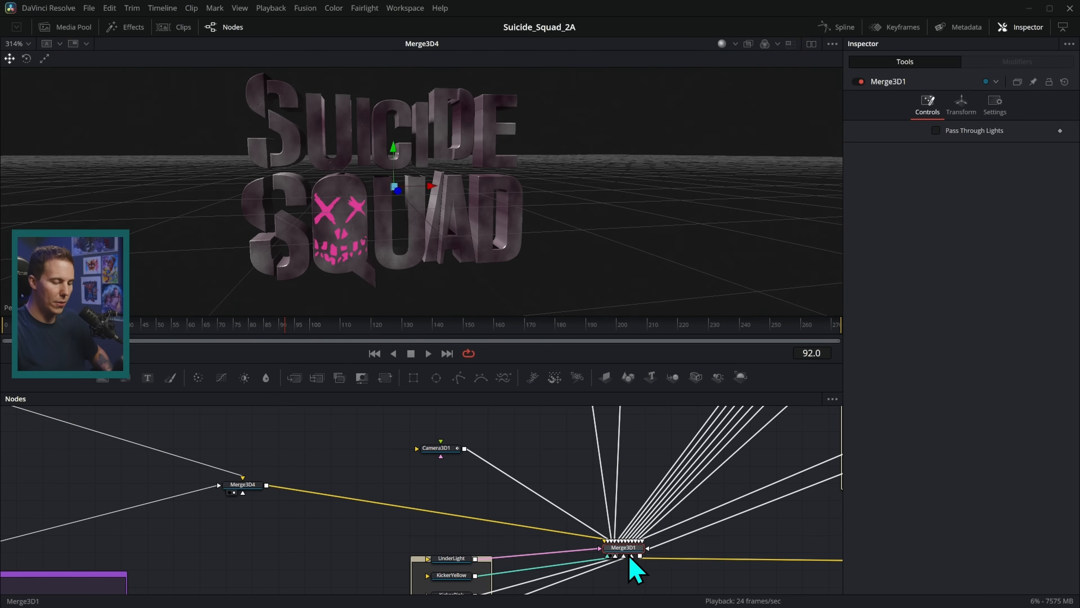
left_click_drag(682, 543, 642, 524)
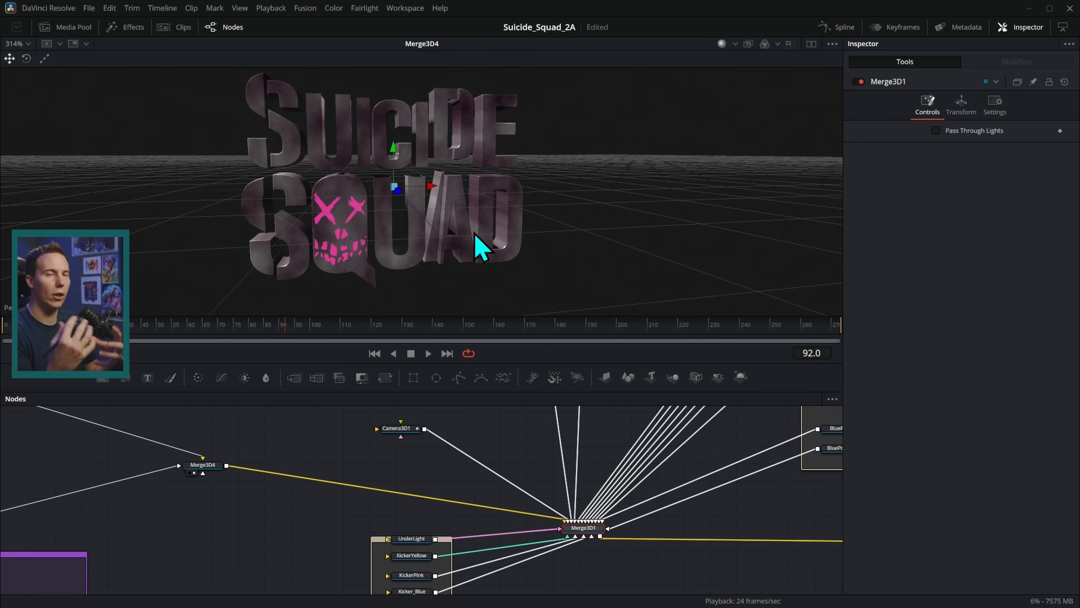
left_click_drag(640, 519, 553, 550)
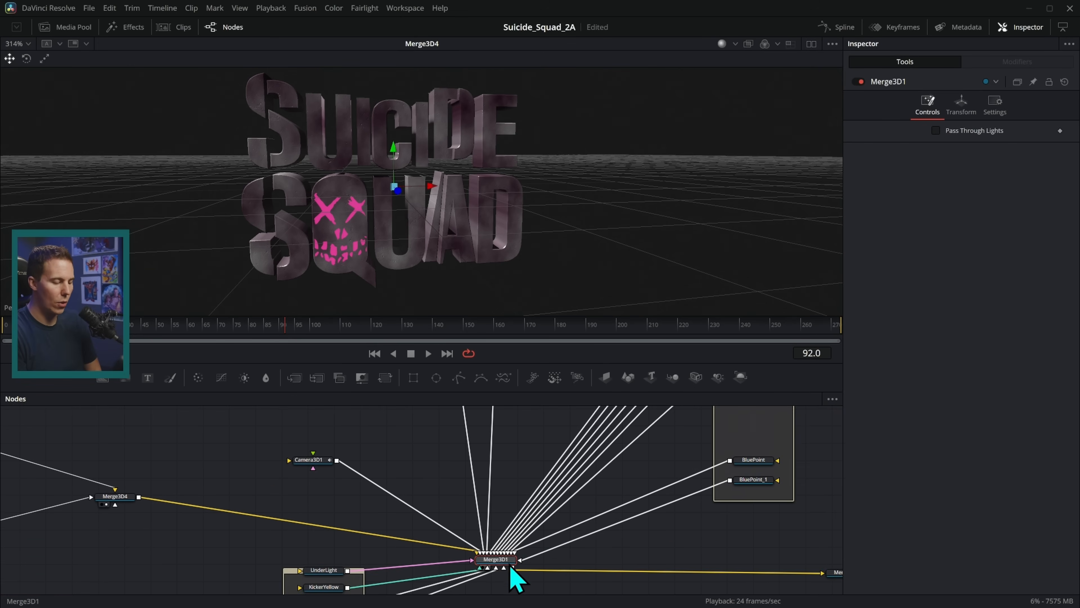
scroll(519, 512, "down", 6)
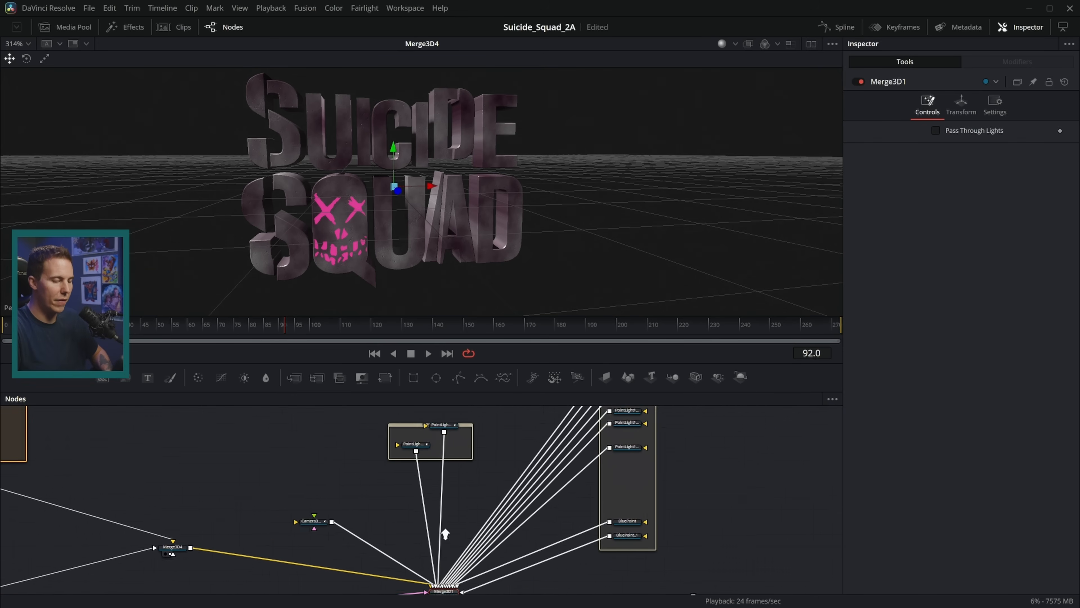
left_click_drag(617, 388, 626, 422)
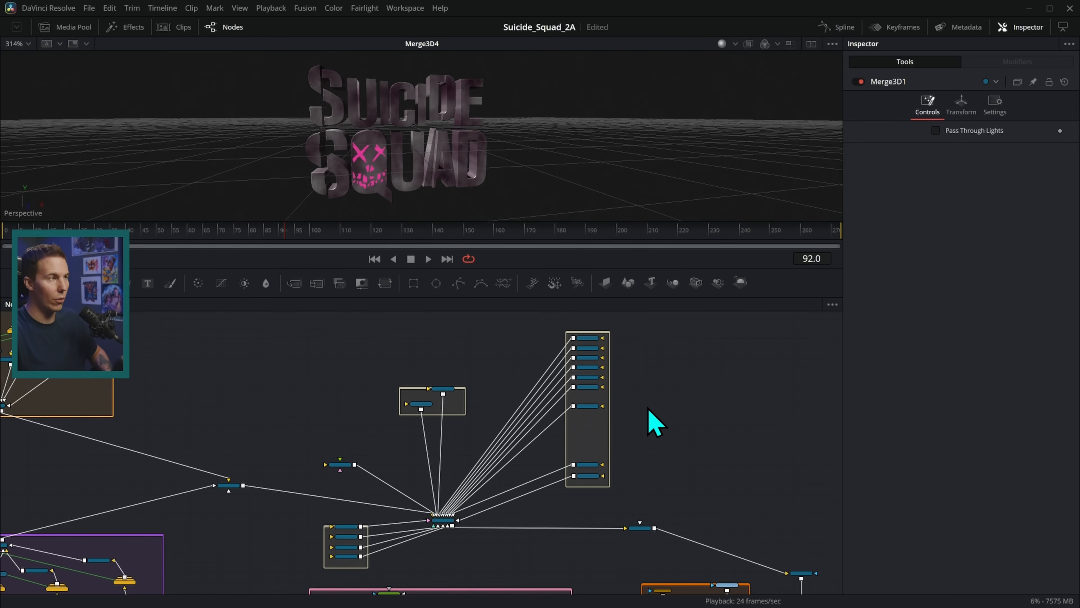
scroll(659, 402, "up", 3)
left_click_drag(624, 429, 704, 405)
left_click_drag(479, 517, 616, 149)
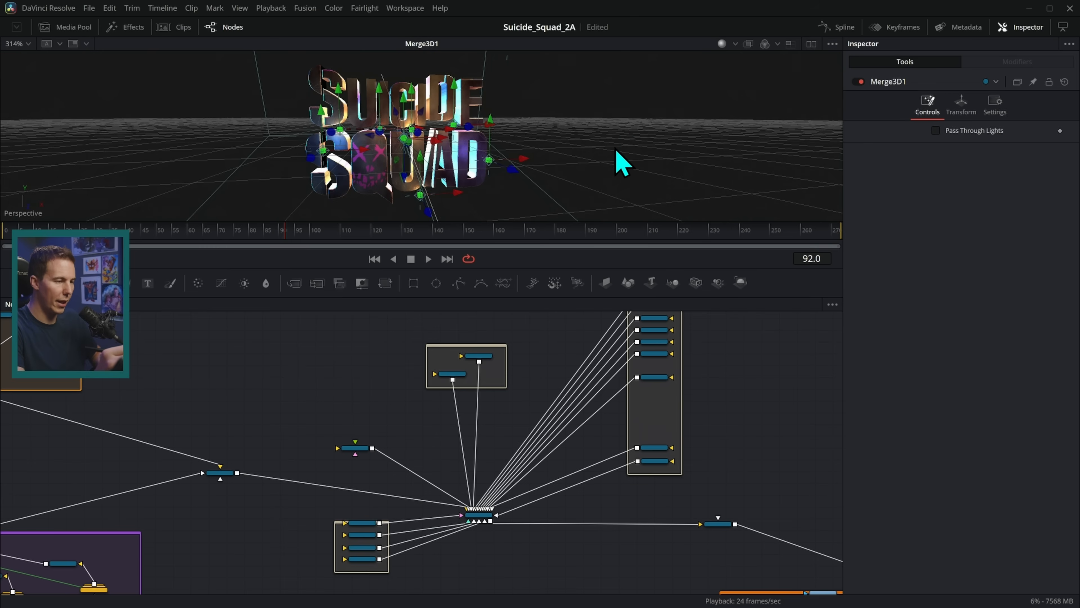
Uncheck Show Controls to hide the 3D gizmos, and make the viewer taller.
left_click(832, 43)
left_click(804, 72)
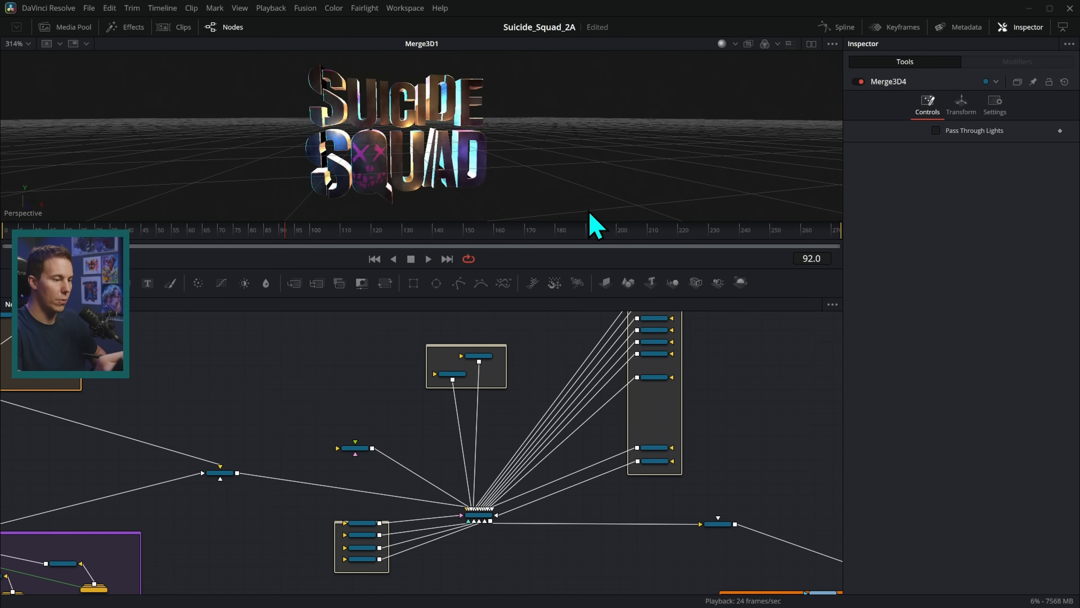
left_click_drag(531, 267, 531, 386)
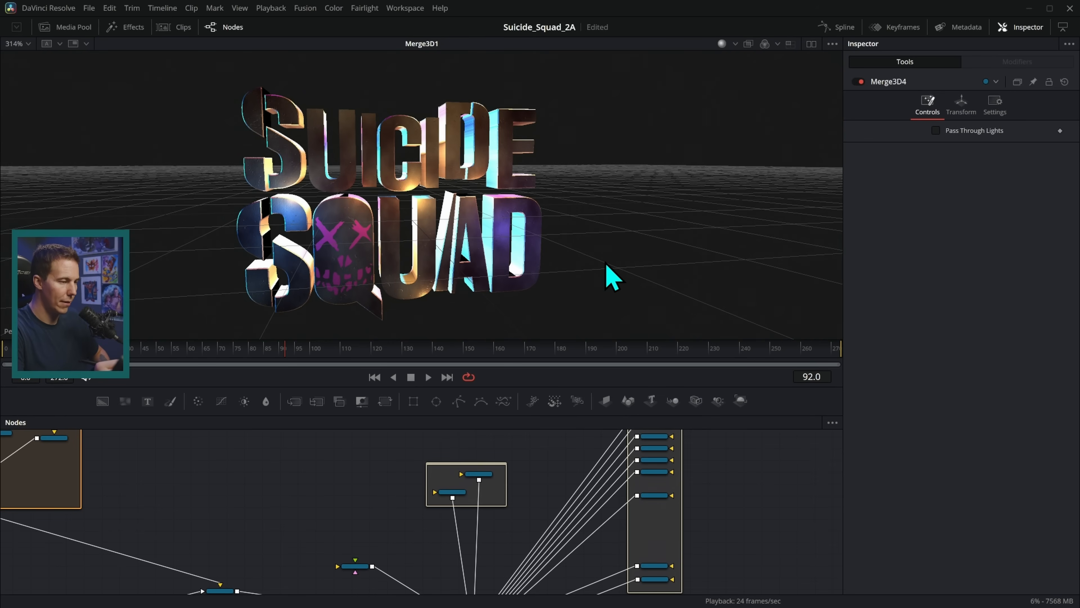
Box-select the four lights of the Kickers group.
left_click_drag(548, 586, 509, 494)
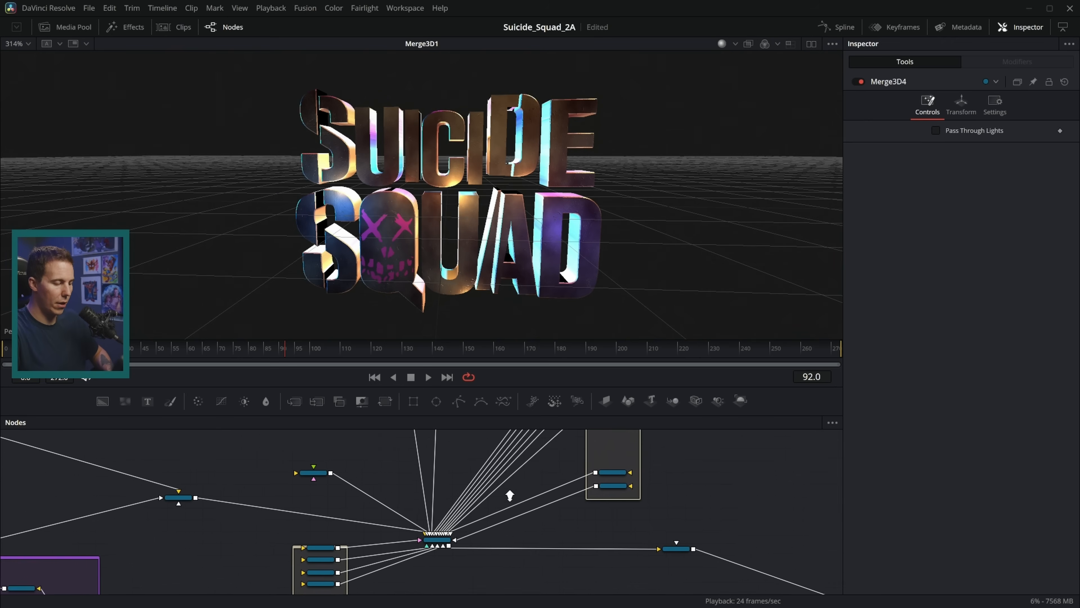
scroll(512, 491, "up", 2)
left_click_drag(552, 466, 541, 590)
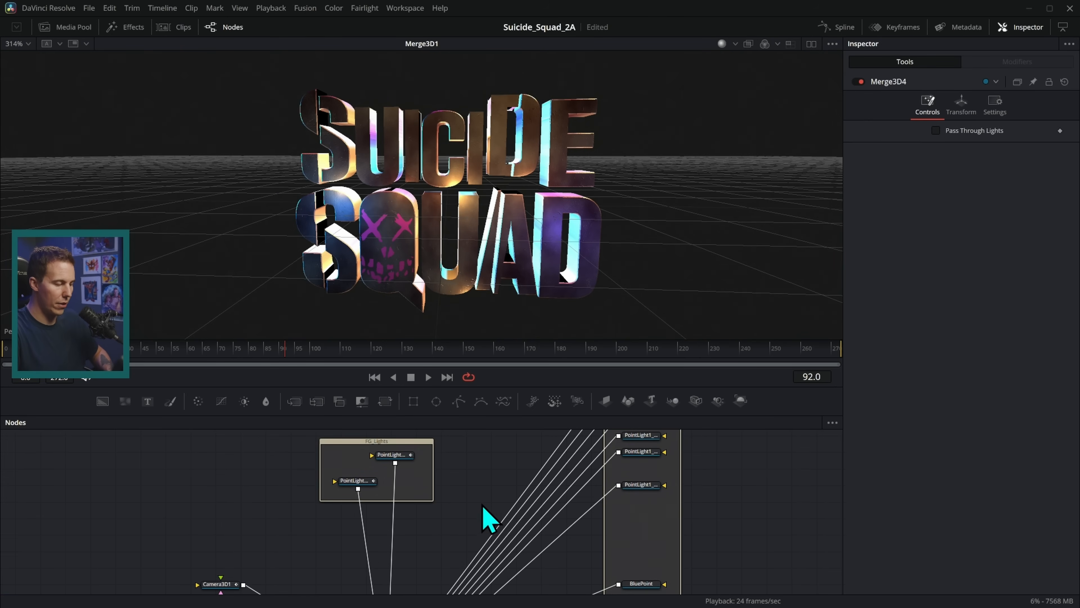
left_click_drag(486, 525, 507, 436)
left_click_drag(484, 538, 567, 441)
scroll(298, 451, "up", 2)
left_click_drag(296, 574, 440, 463)
Switch off KickerYellow, UnderLight, KickerPink and Kicker_Blue.
left_click(859, 82)
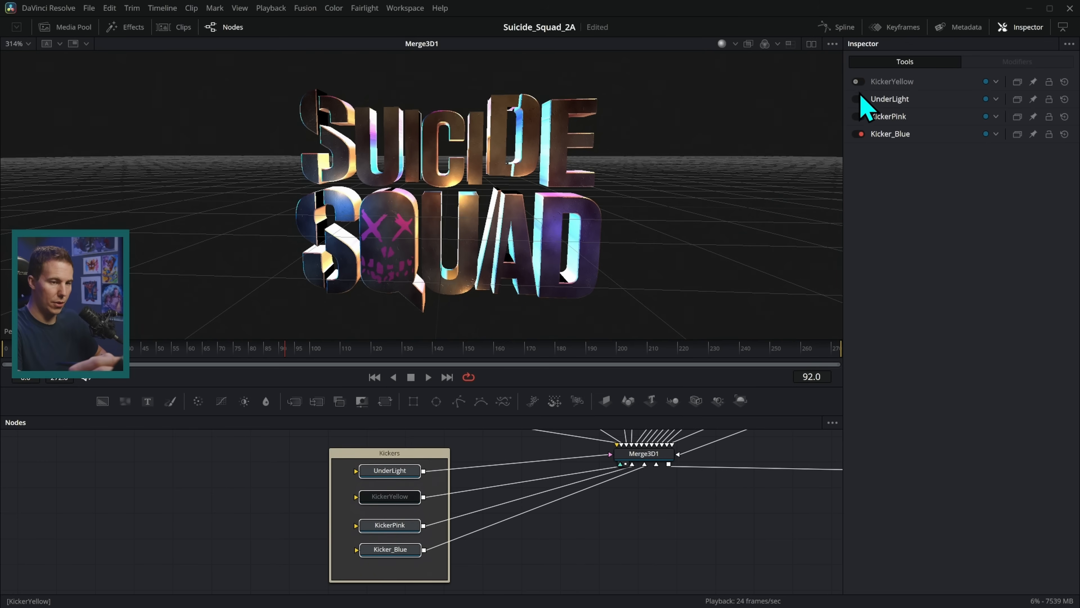
left_click(859, 99)
left_click(859, 116)
left_click(859, 133)
Select all eleven foreground lights and disable them with Ctrl+P.
scroll(663, 515, "down", 4)
left_click_drag(523, 503, 417, 546)
left_click_drag(659, 499, 531, 579)
left_click_drag(596, 582, 548, 442)
key("ctrl+p")
Re-enable UnderLight, KickerYellow, KickerPink and Kicker_Blue, inspecting each light's settings.
left_click_drag(511, 509, 552, 510)
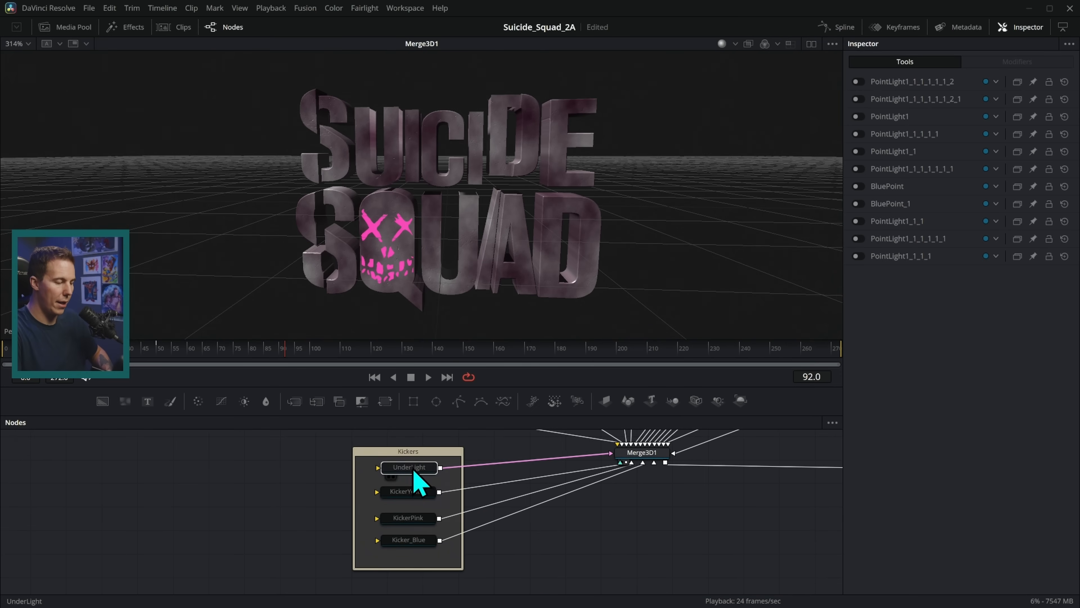
left_click(414, 471)
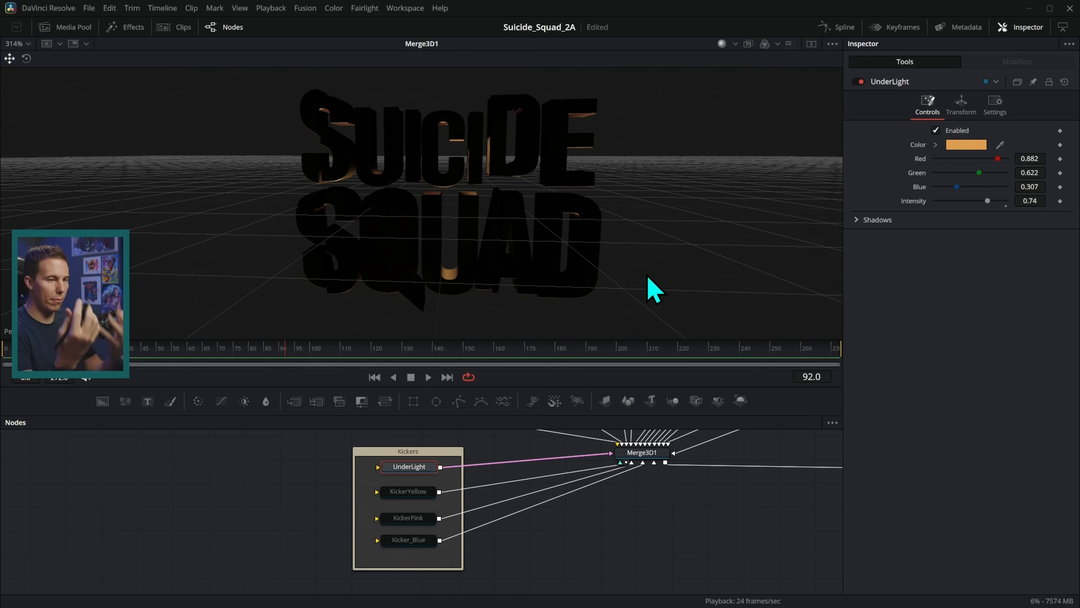
left_click(407, 491)
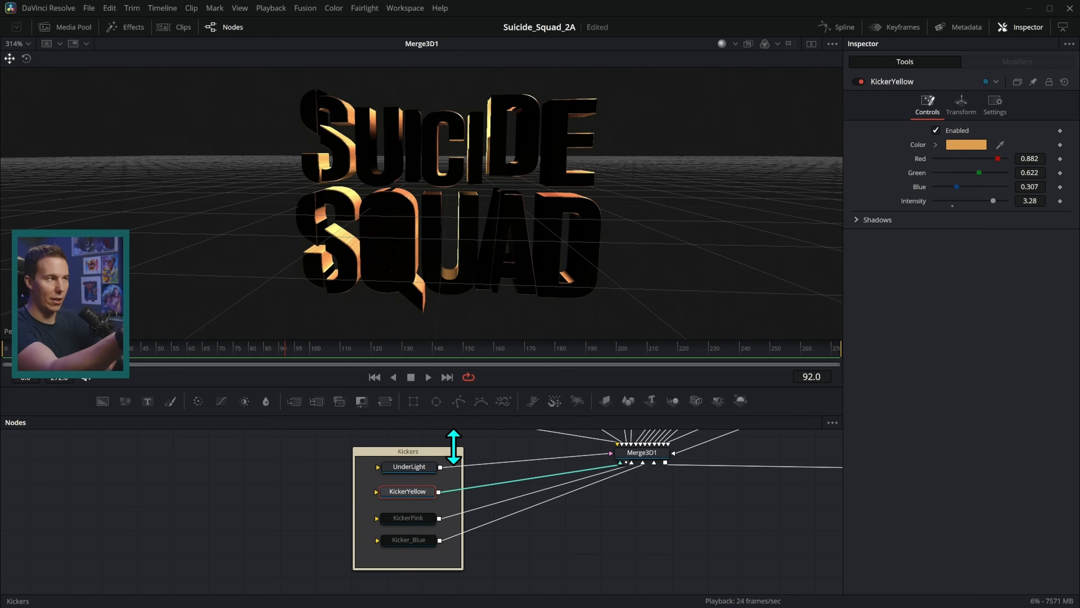
left_click(422, 517)
left_click(418, 539)
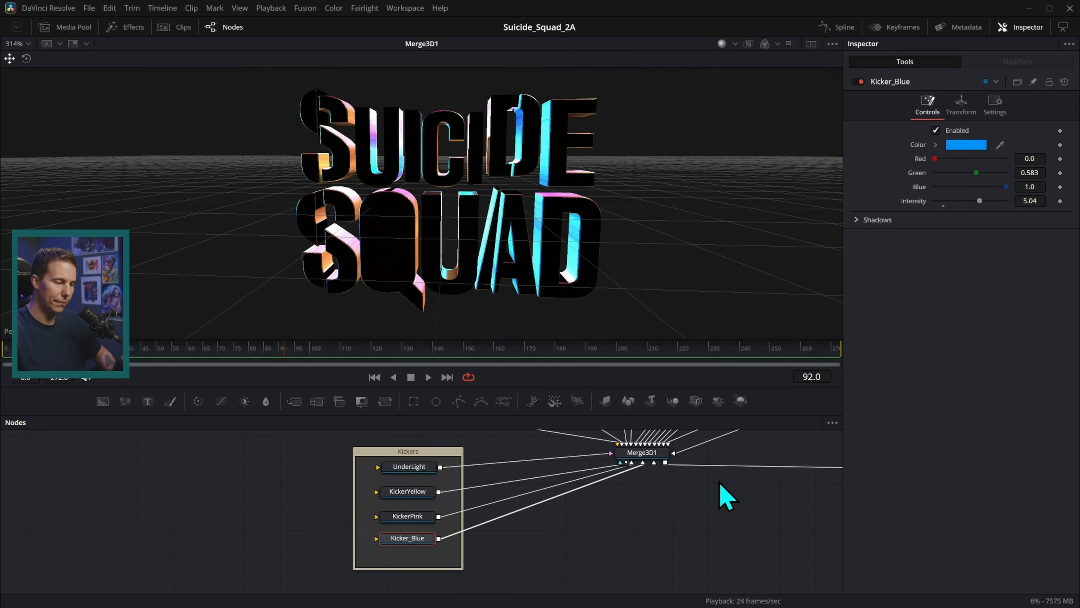
left_click_drag(720, 483, 584, 481)
left_click_drag(534, 532, 495, 579)
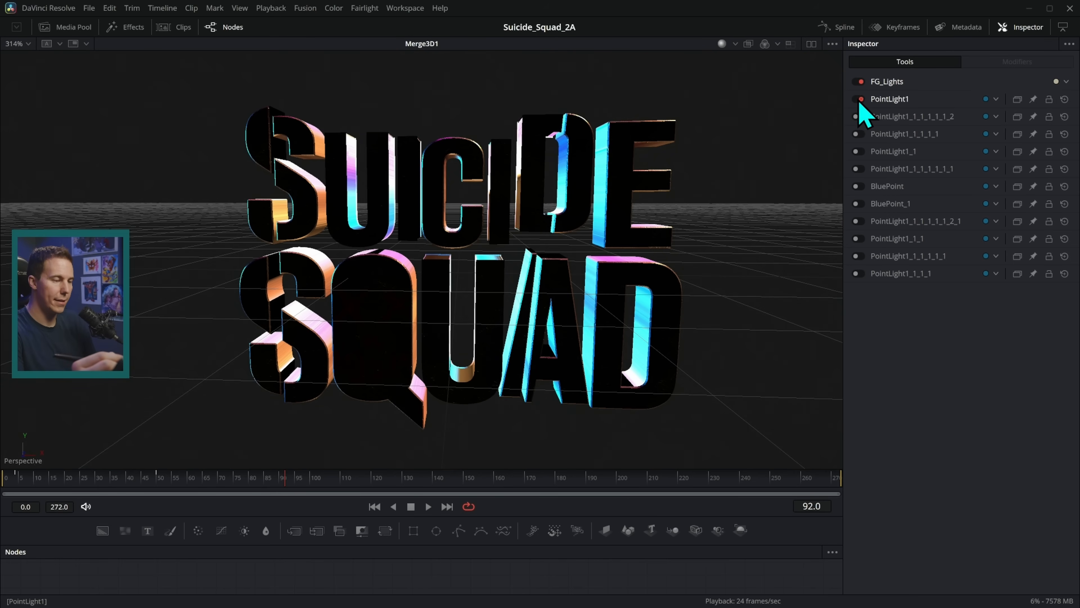
Switch PointLight1, BluePoint and the other PointLight1 copies back on.
left_click(857, 116)
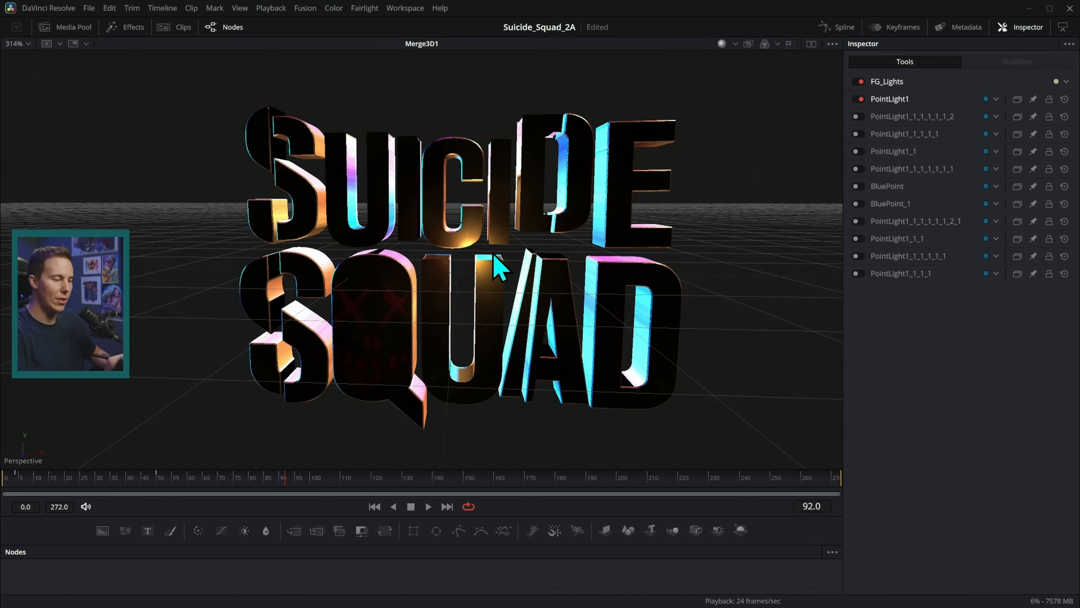
left_click(858, 116)
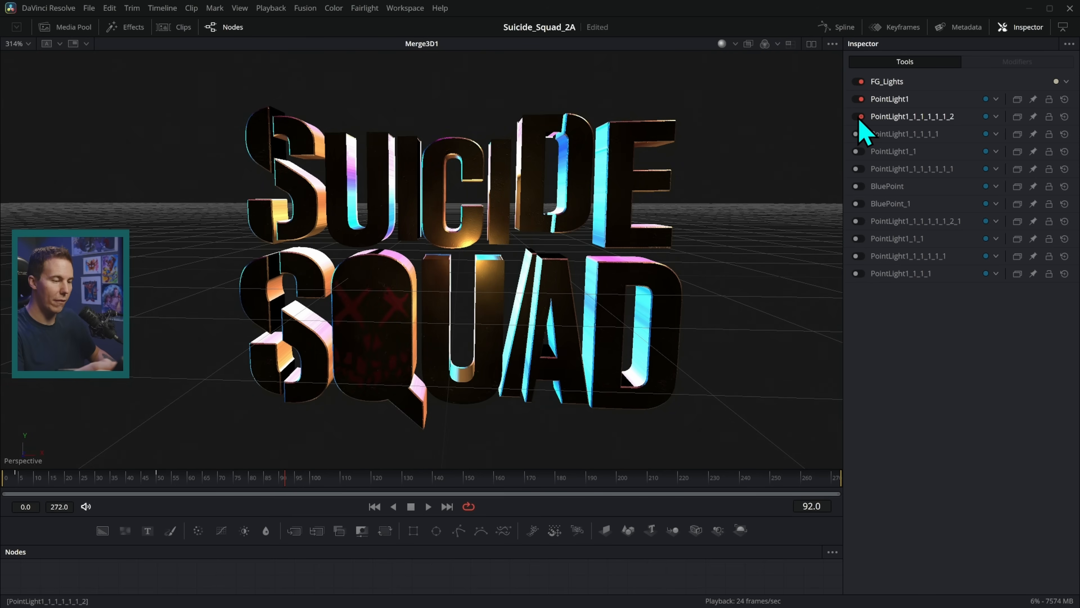
left_click(859, 134)
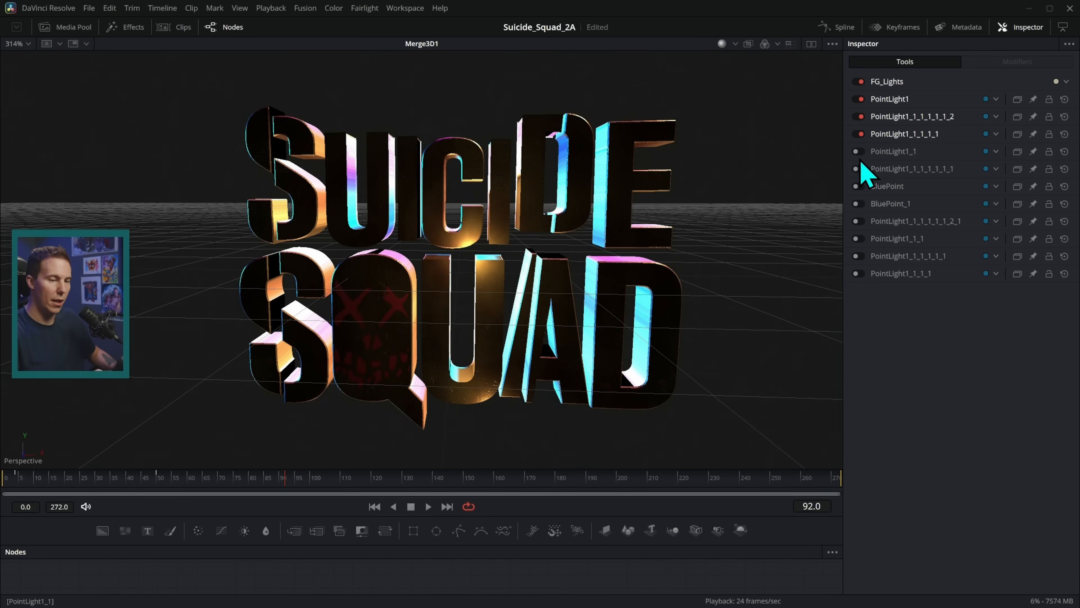
left_click(859, 151)
left_click(859, 169)
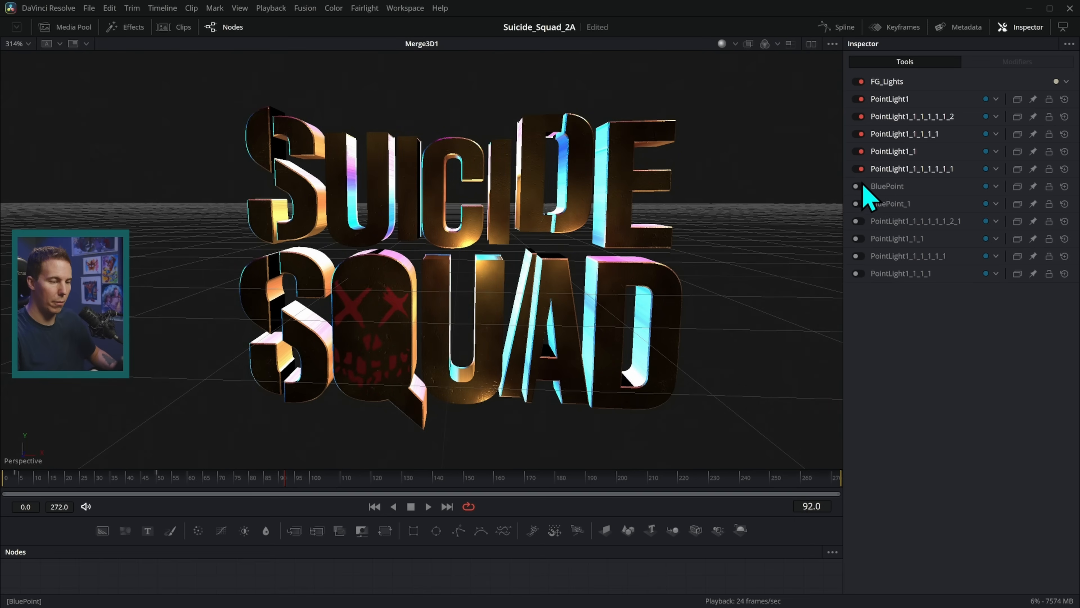
left_click(859, 187)
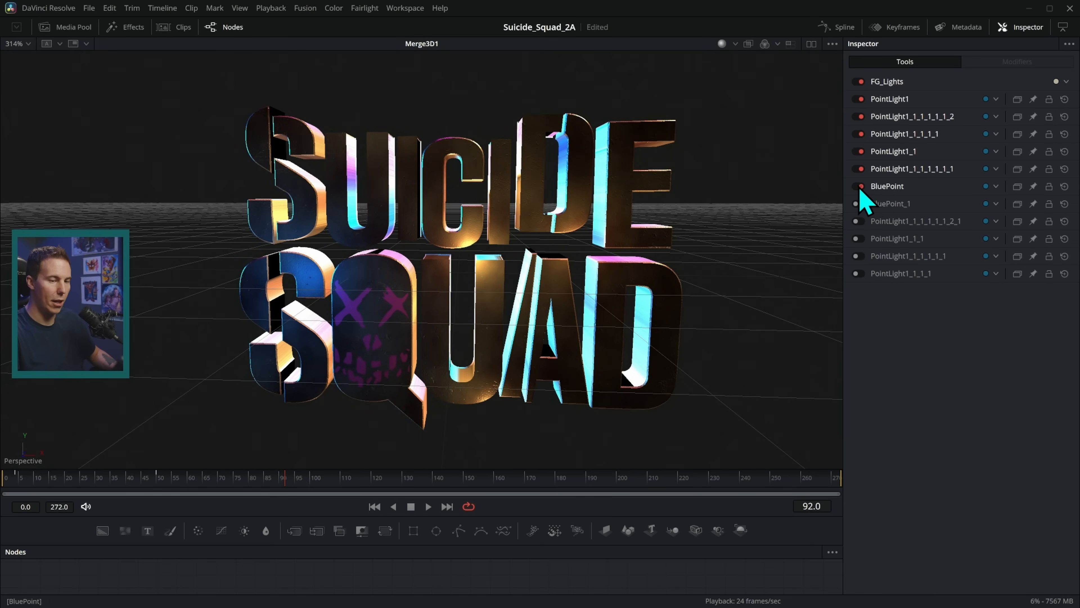
left_click(859, 221)
Compare PointLight1_1_1 off and on, then re-enable the last two foreground lights.
left_click(860, 239)
left_click(860, 240)
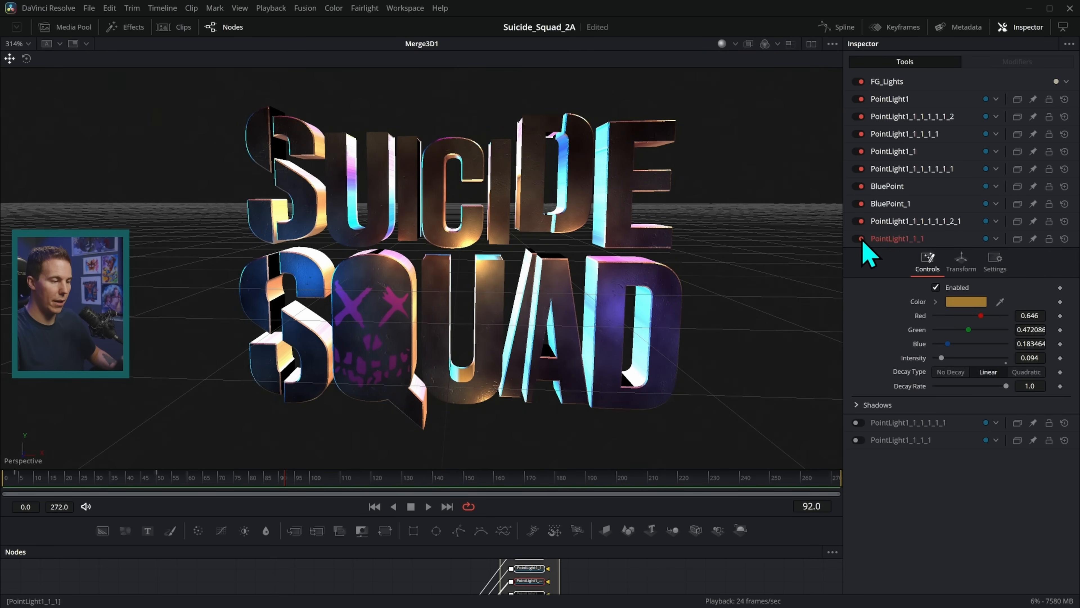
left_click(860, 239)
left_click(859, 238)
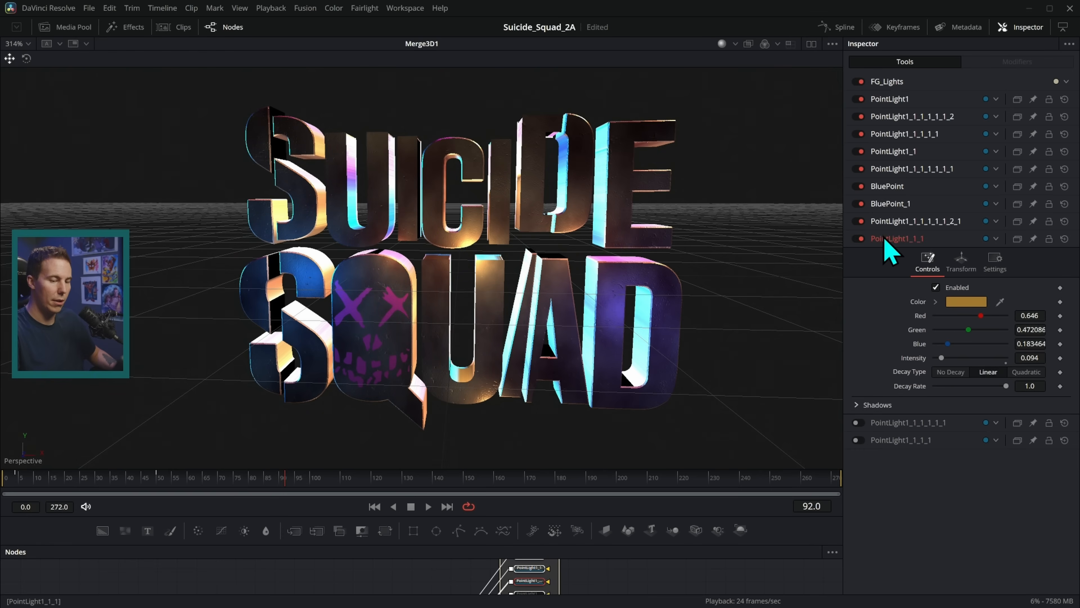
left_click(860, 423)
left_click(861, 440)
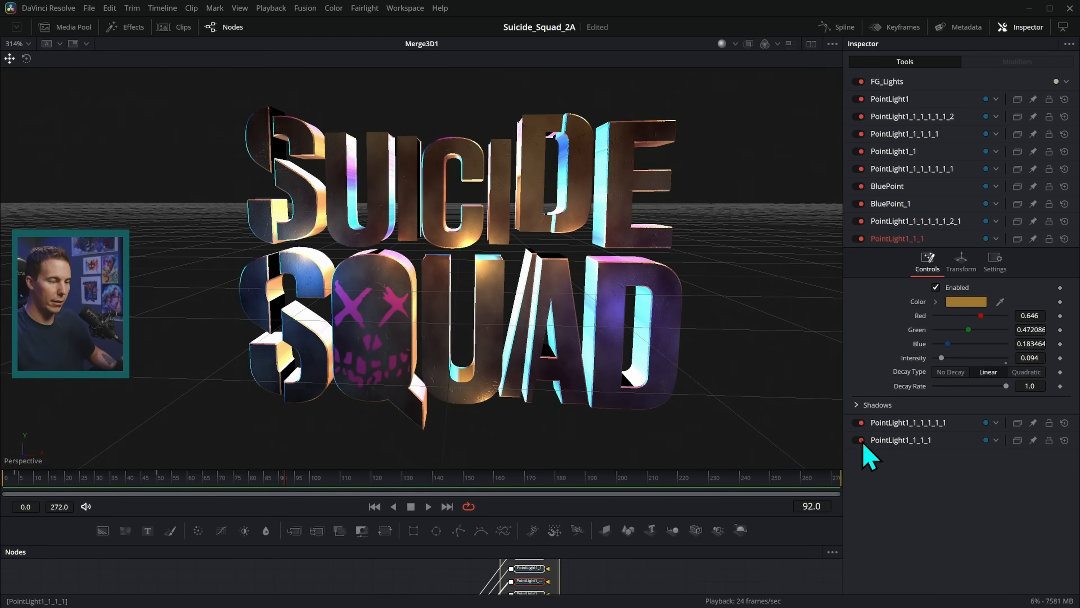
left_click_drag(595, 347, 613, 303)
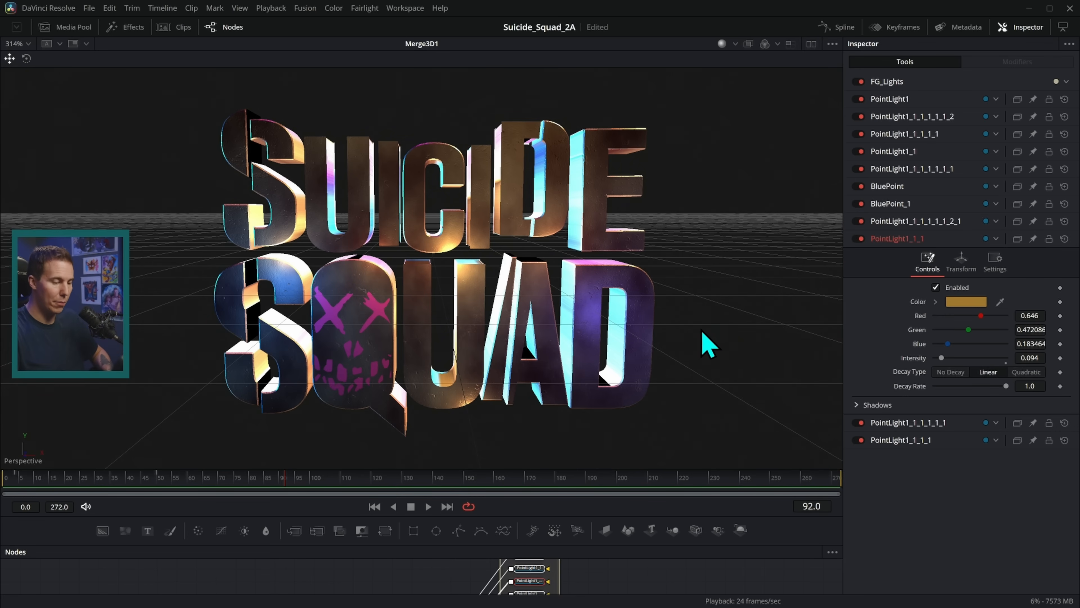
left_click_drag(644, 515, 644, 419)
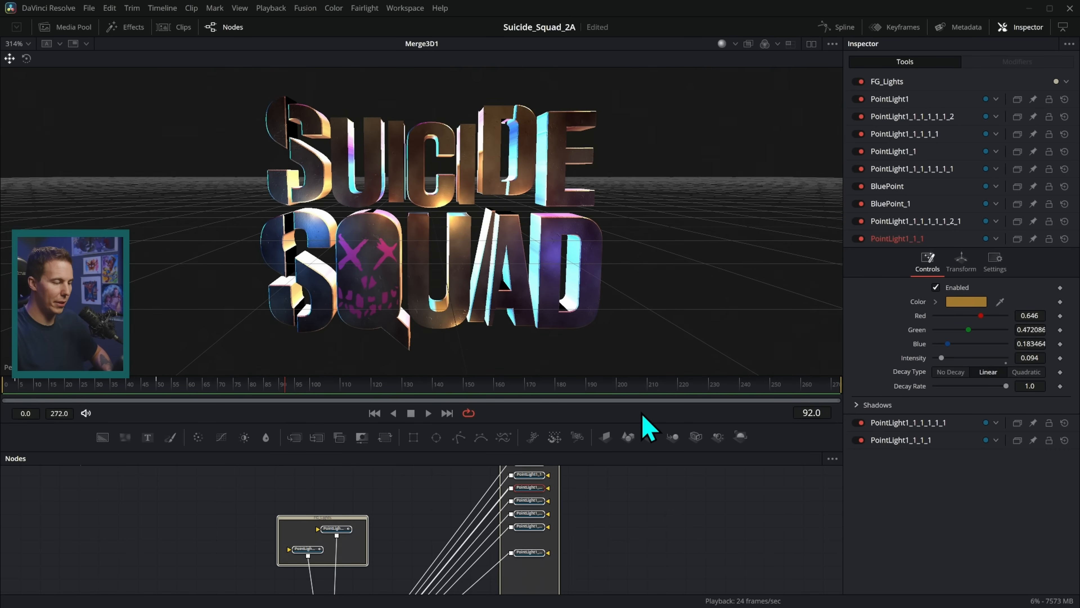
Scrub from frame 8 through frame 44 to frame 92, zooming the viewer to check the letters.
left_click_drag(278, 394, 126, 396)
scroll(485, 298, "down", 5)
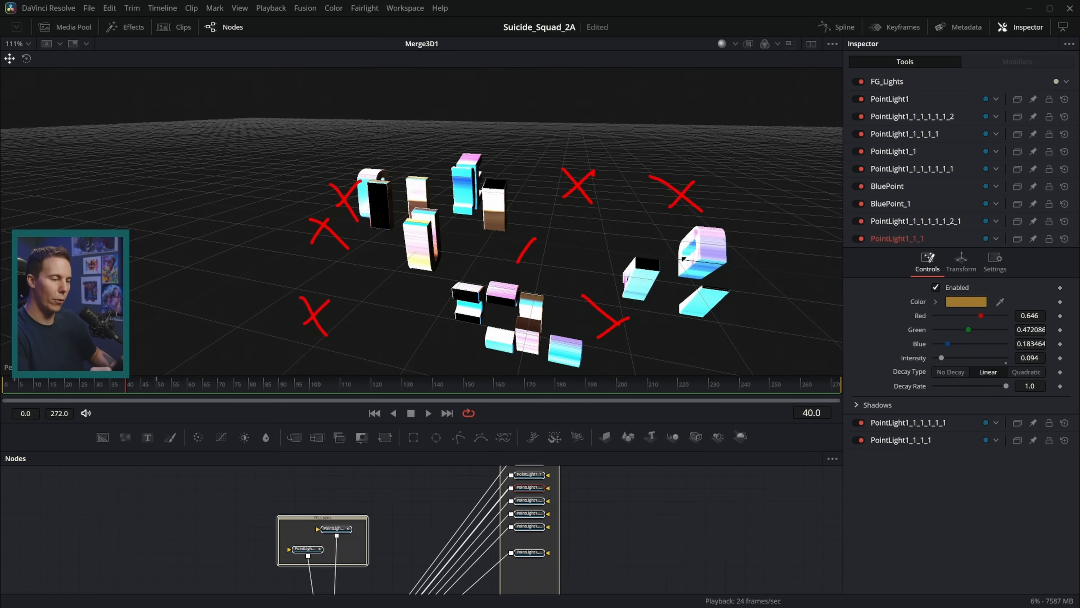
left_click_drag(678, 321, 585, 319)
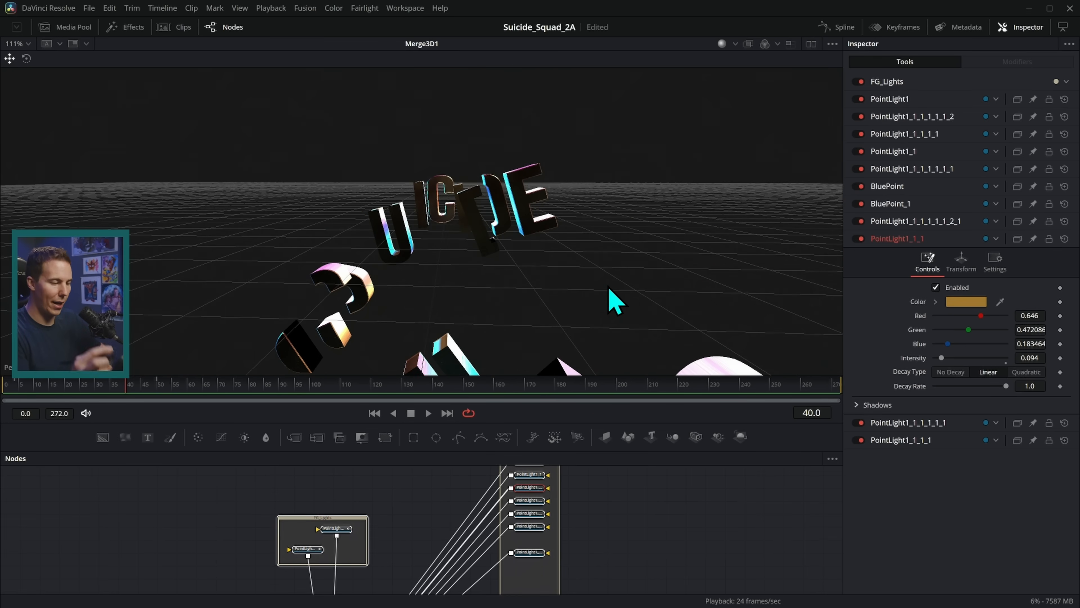
left_click_drag(134, 386, 140, 386)
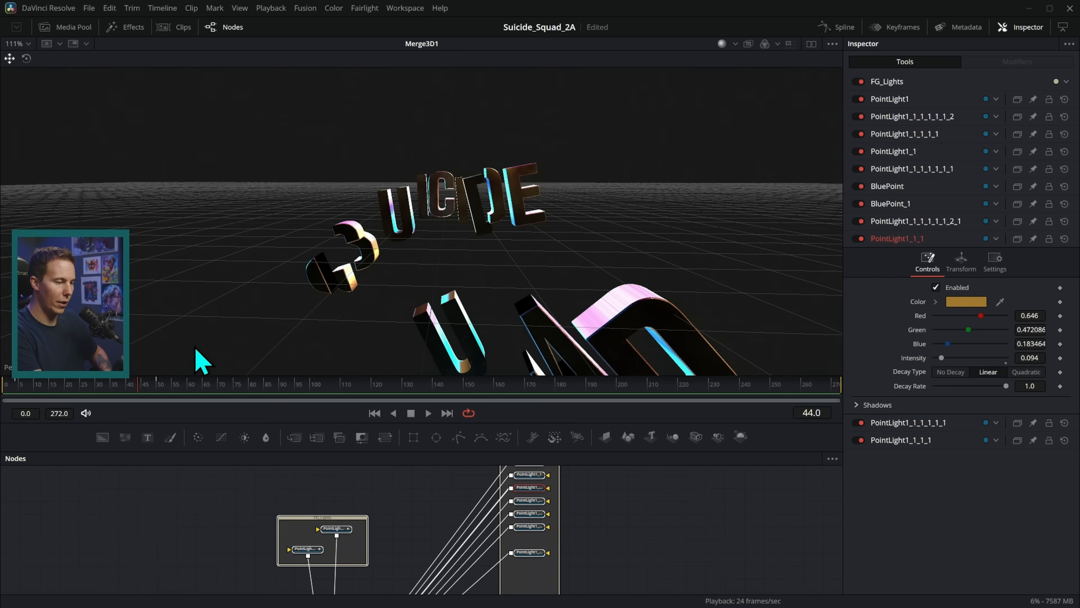
scroll(455, 238, "up", 8)
scroll(508, 256, "up", 3)
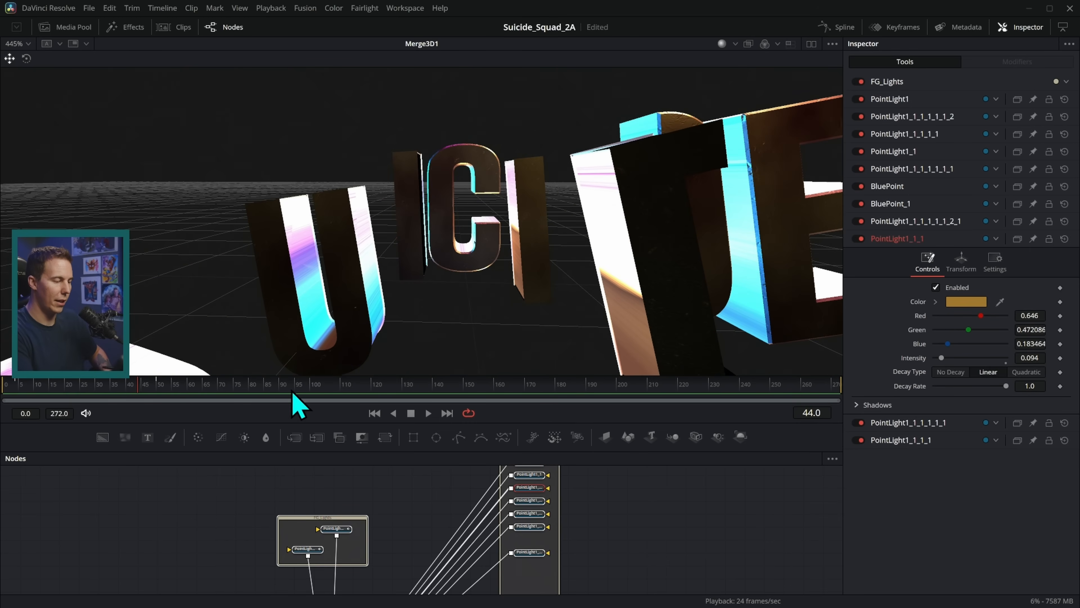
left_click_drag(136, 392, 196, 381)
left_click_drag(246, 372, 284, 372)
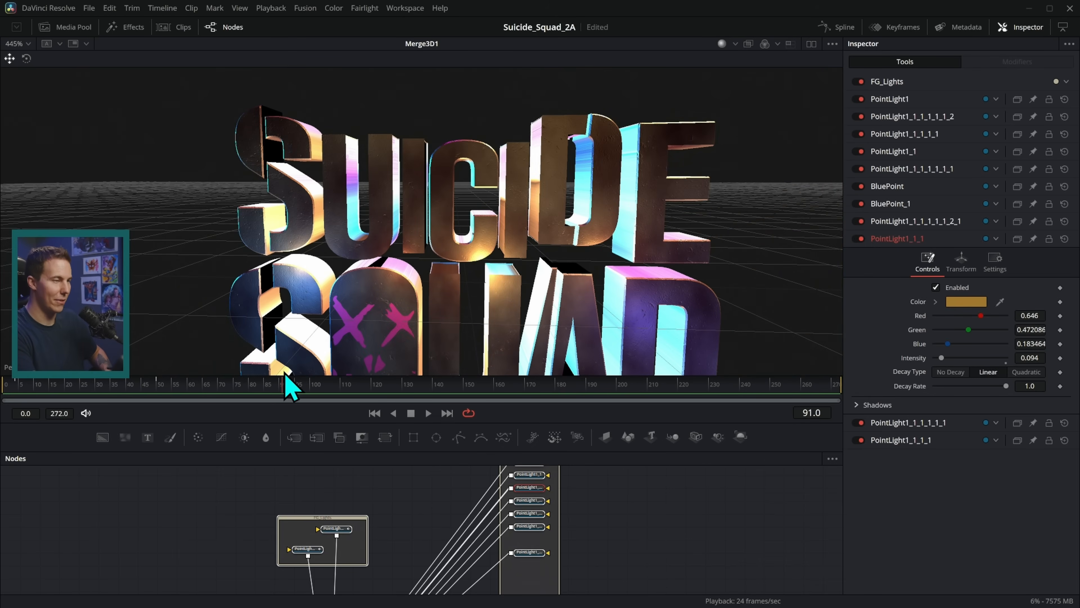
scroll(640, 294, "down", 5)
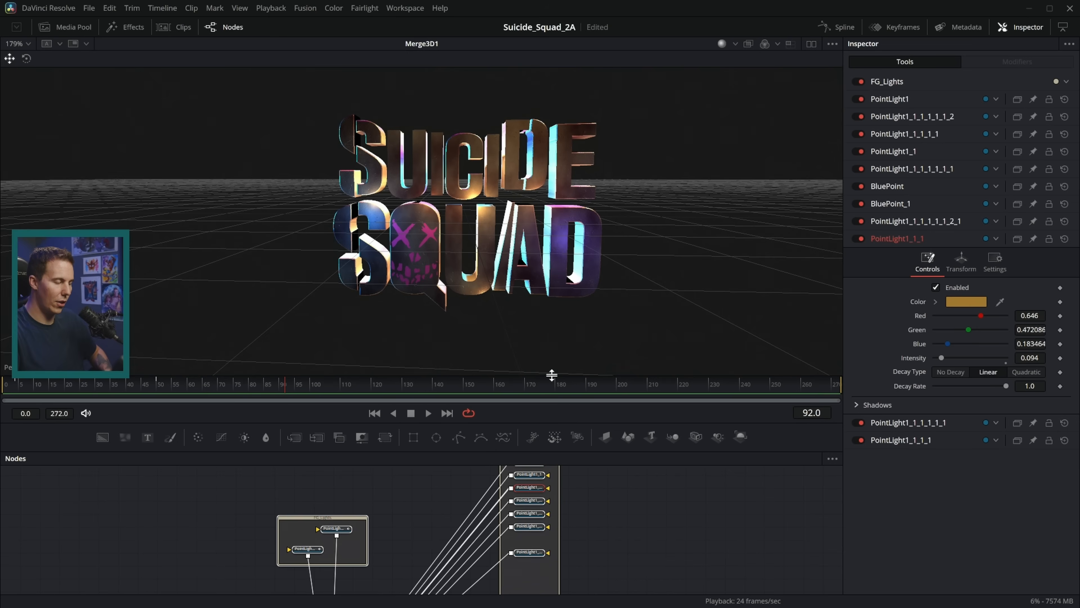
scroll(536, 238, "up", 6)
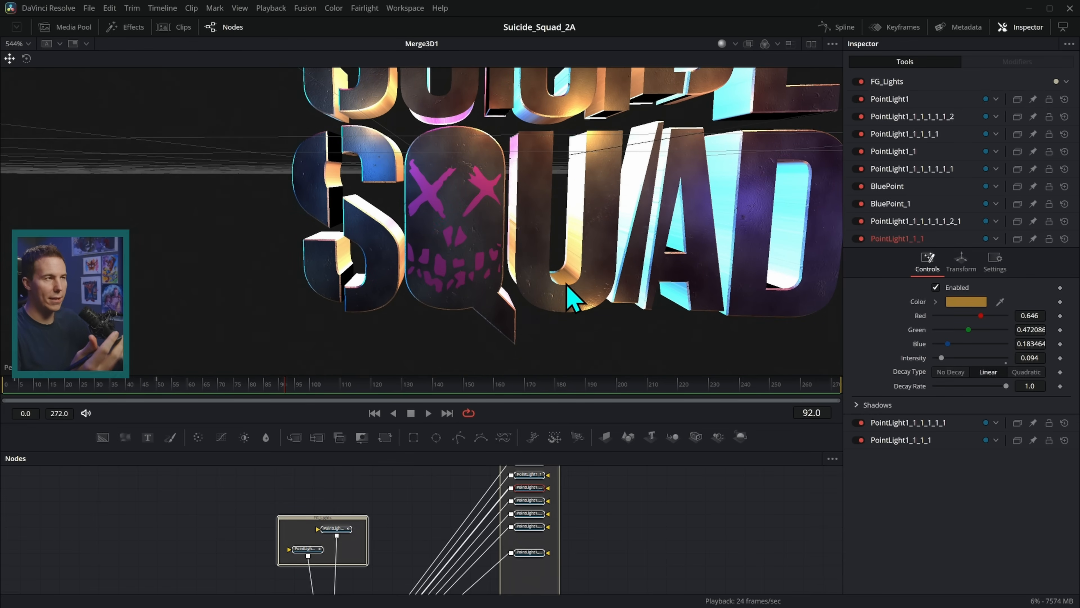
scroll(593, 315, "down", 4)
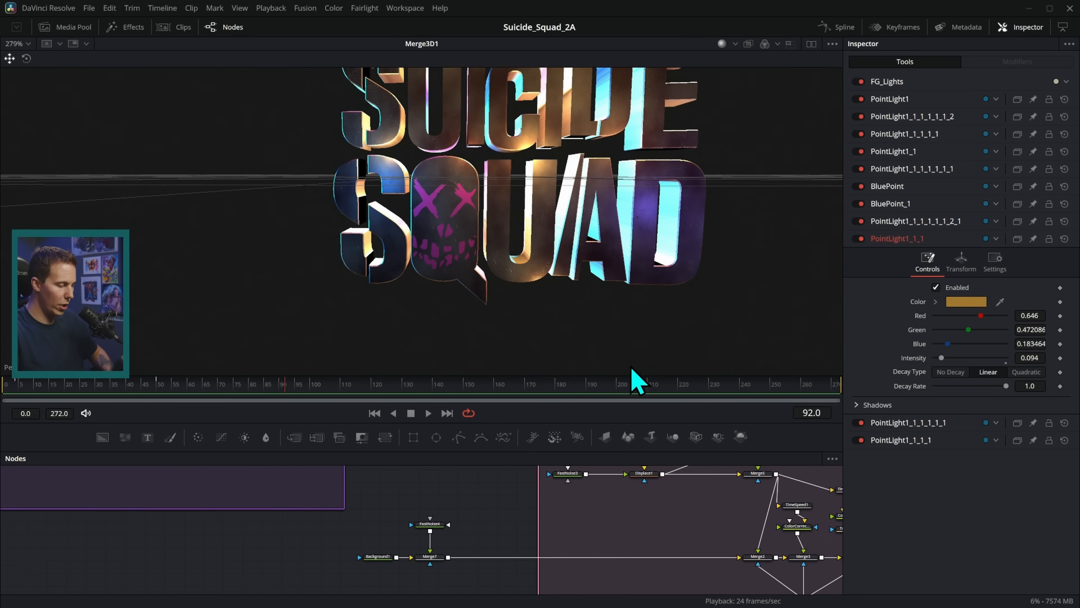
View the skull face luma-keyed, colour-corrected pink, and on its 3D image plane.
left_click_drag(447, 508, 509, 440)
left_click_drag(455, 469, 591, 590)
left_click_drag(501, 512, 591, 546)
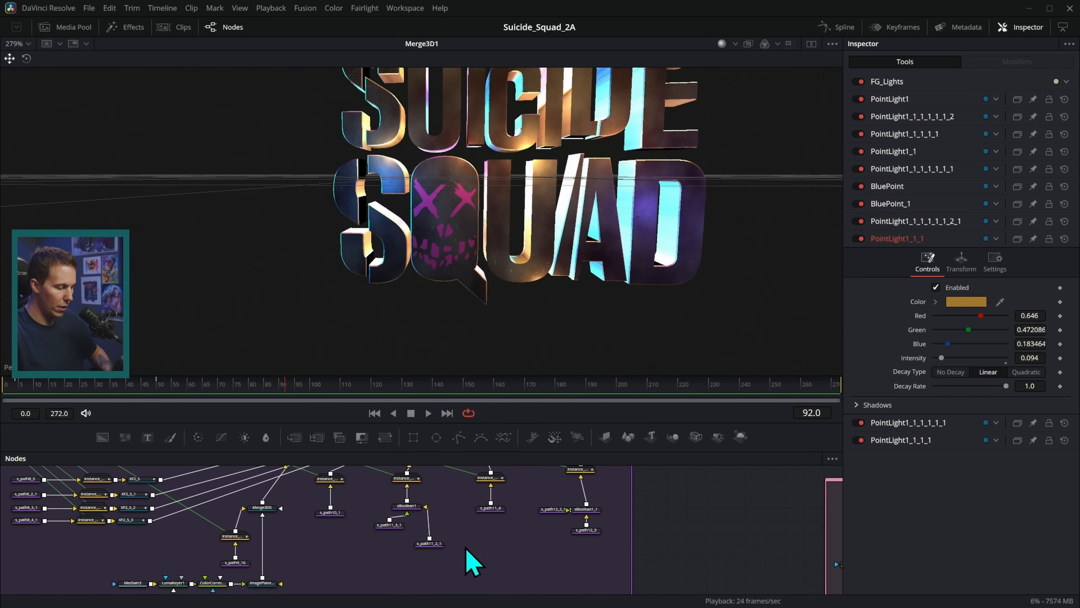
left_click_drag(473, 552, 625, 529)
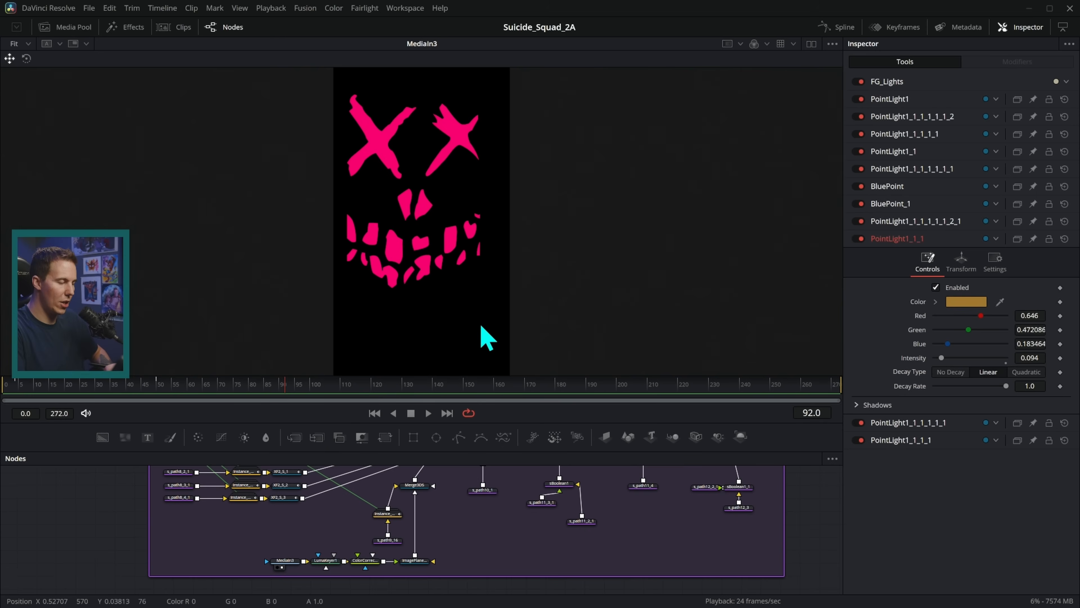
key("1")
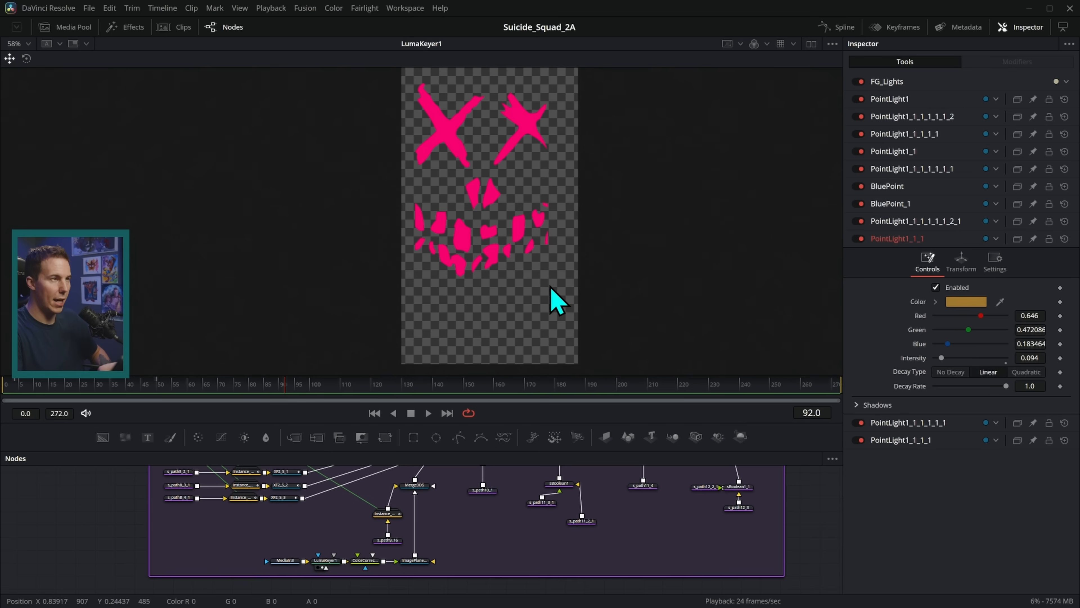
left_click(368, 567)
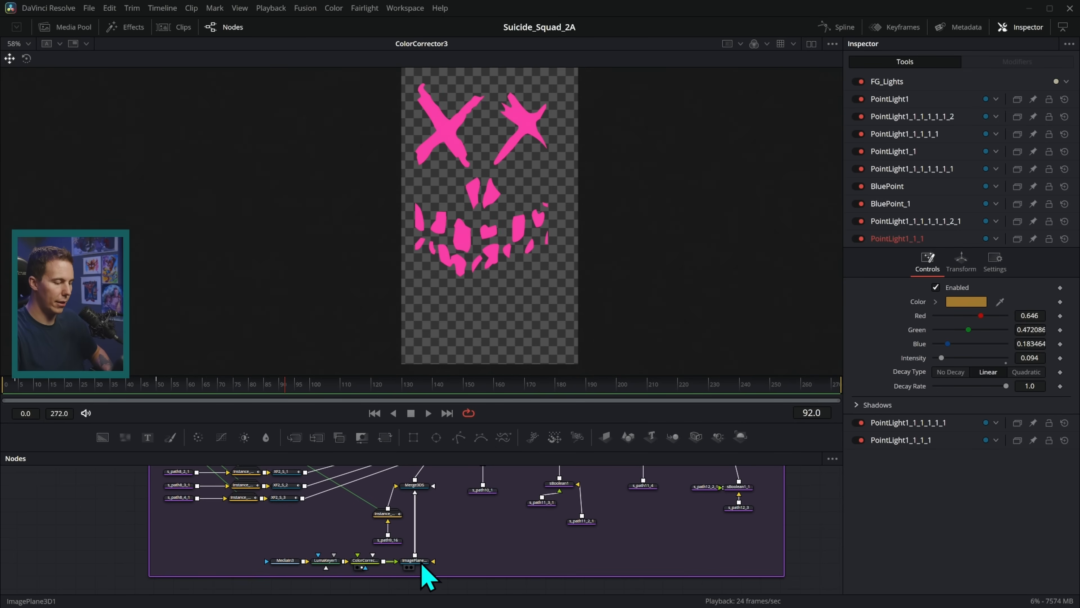
key("1")
left_click_drag(490, 266, 533, 275)
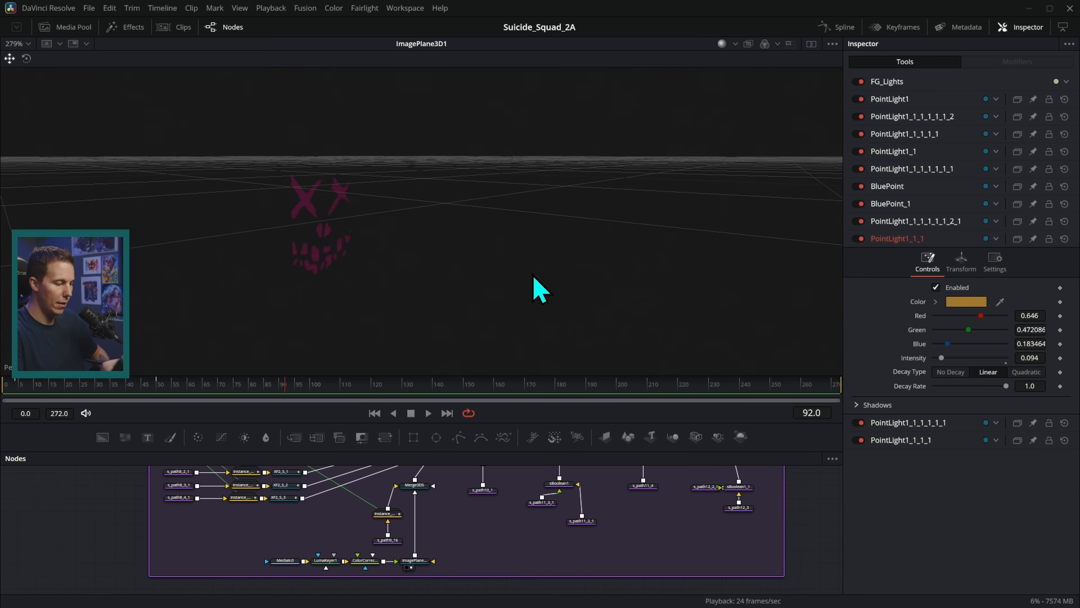
Load Merge3D5 into the viewer and orbit around the lit 3D skull.
left_click(417, 487)
key("1")
left_click_drag(404, 239, 556, 250)
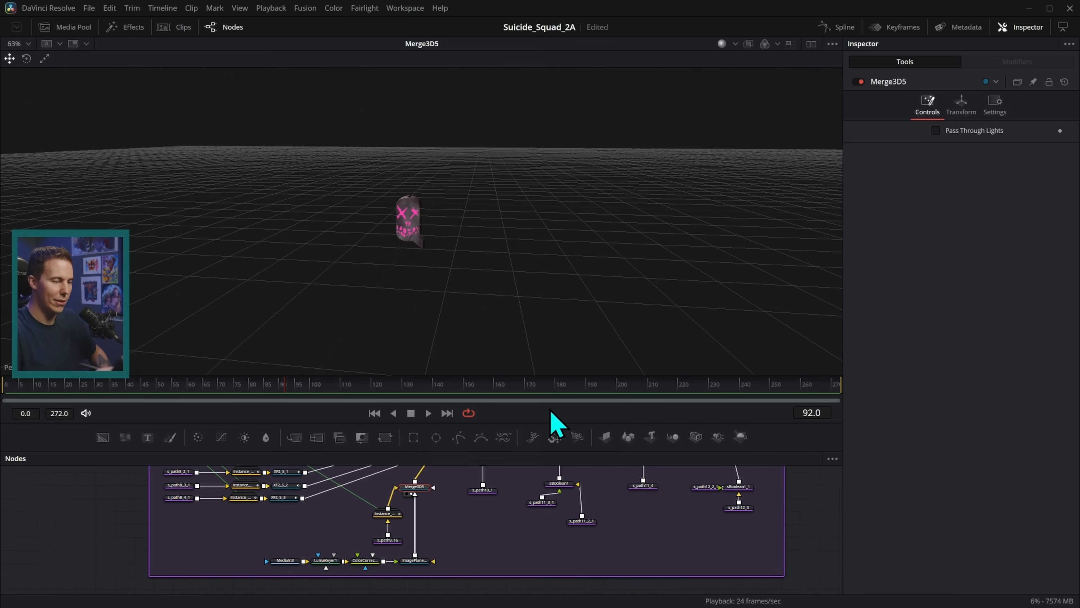
Enlarge the node graph and view the lit Suicide Squad text from Merge3D1.
left_click_drag(612, 504, 298, 515)
scroll(593, 481, "down", 3)
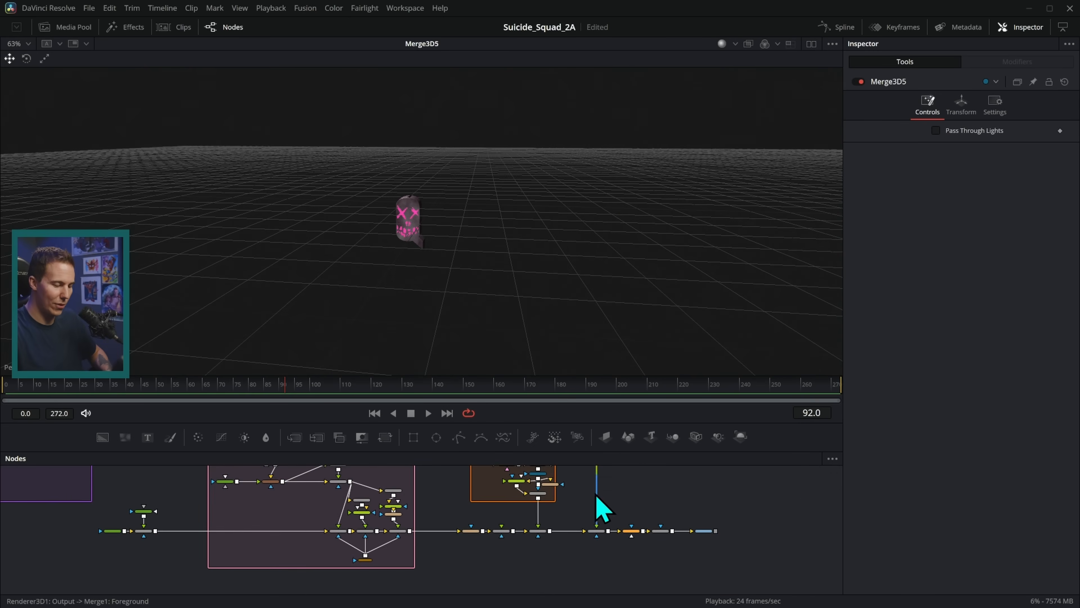
left_click_drag(613, 423, 613, 350)
left_click_drag(610, 477, 612, 566)
scroll(361, 446, "up", 3)
left_click_drag(361, 446, 440, 500)
left_click_drag(372, 511, 556, 245)
scroll(566, 247, "up", 5)
left_click_drag(650, 453, 526, 448)
Select the Merge3D2 node, view its output and delete it.
left_click(524, 502)
key("2")
key("Delete")
View Renderer3D1's rendered title over transparency.
left_click_drag(712, 493, 543, 450)
left_click_drag(593, 510, 564, 436)
left_click(562, 450)
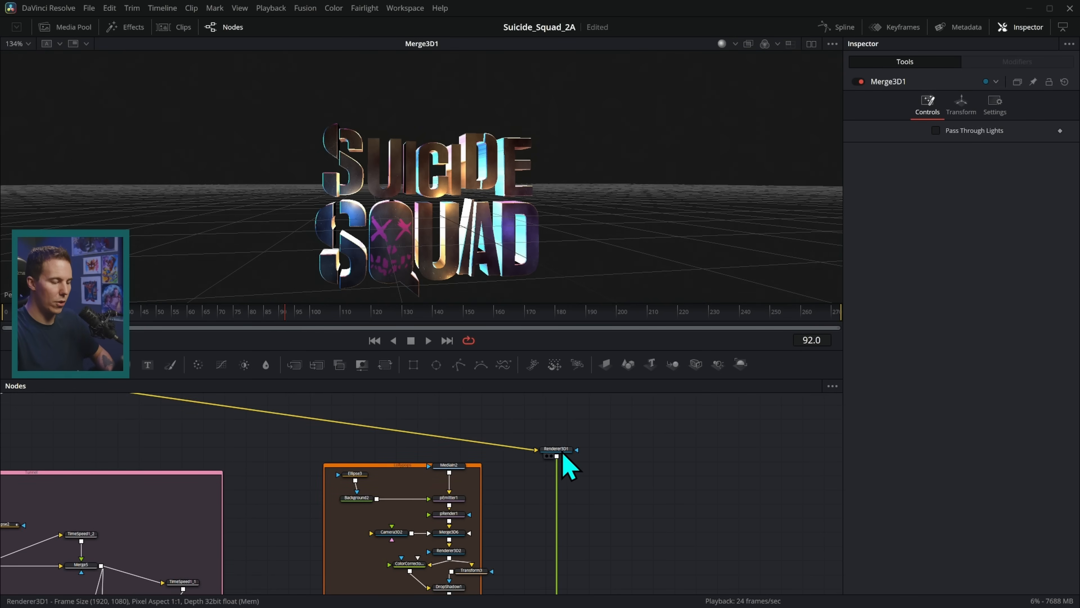
key("2")
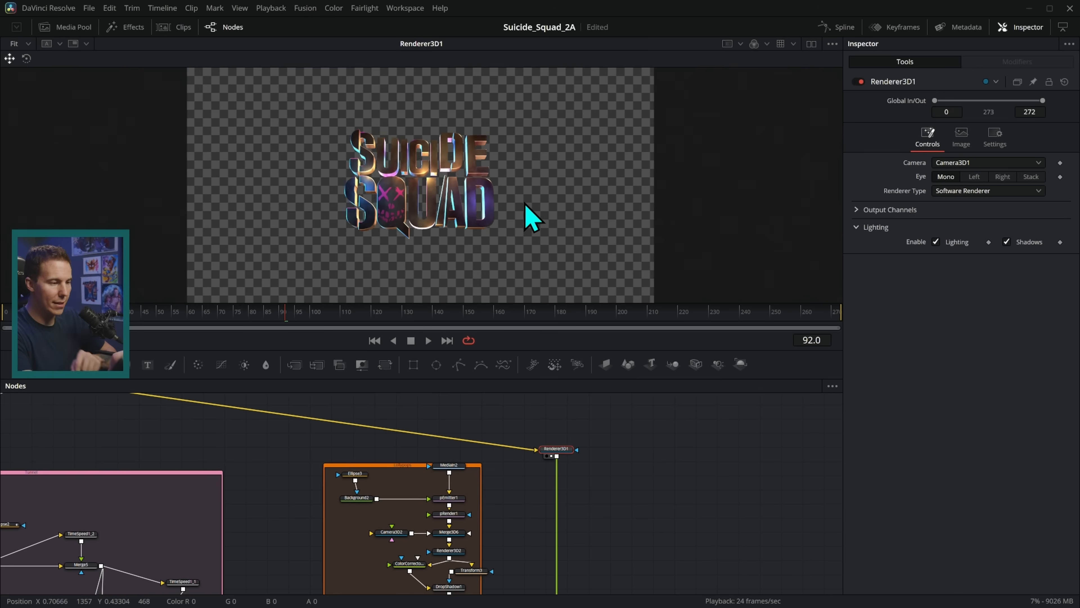
scroll(524, 217, "up", 5)
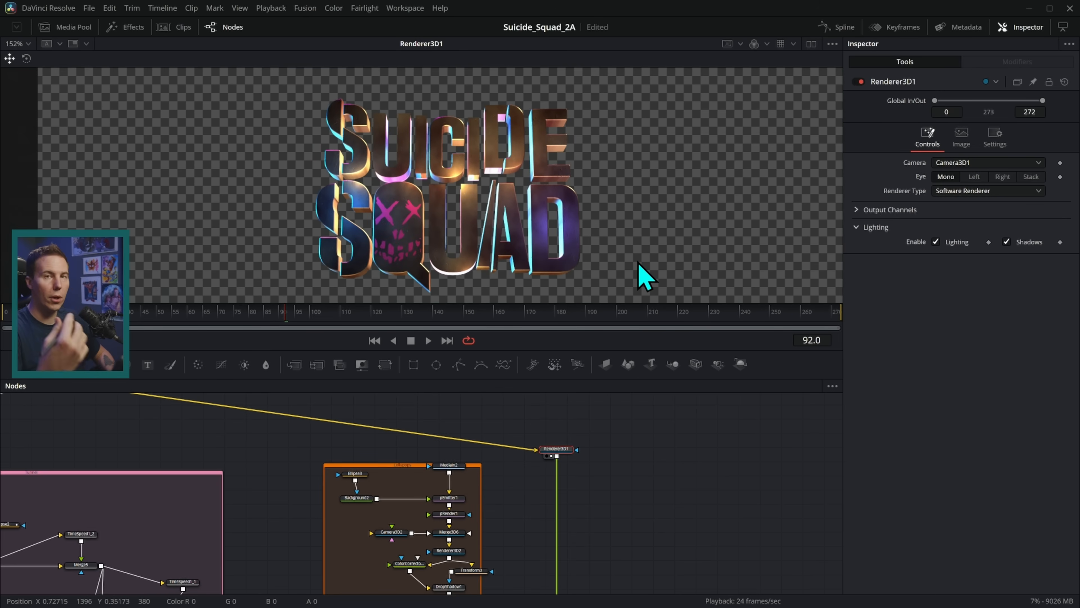
left_click_drag(601, 468, 642, 395)
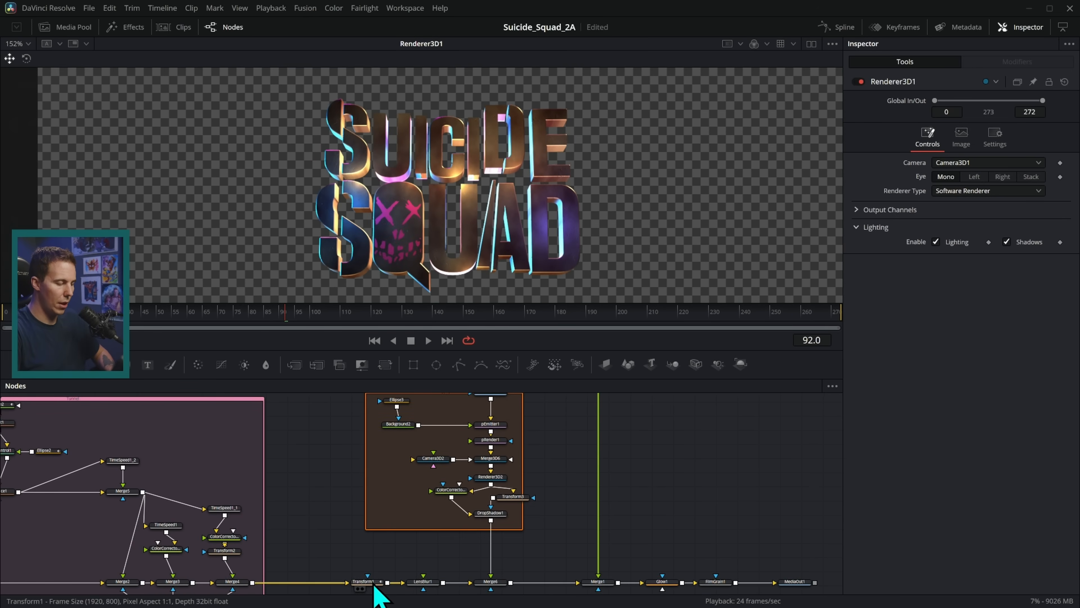
View Transform1, LensBlur1's blurred background, Merge6's smoke with lollipops, then the title composite.
key("1")
left_click_drag(430, 581, 607, 262)
left_click_drag(496, 581, 682, 165)
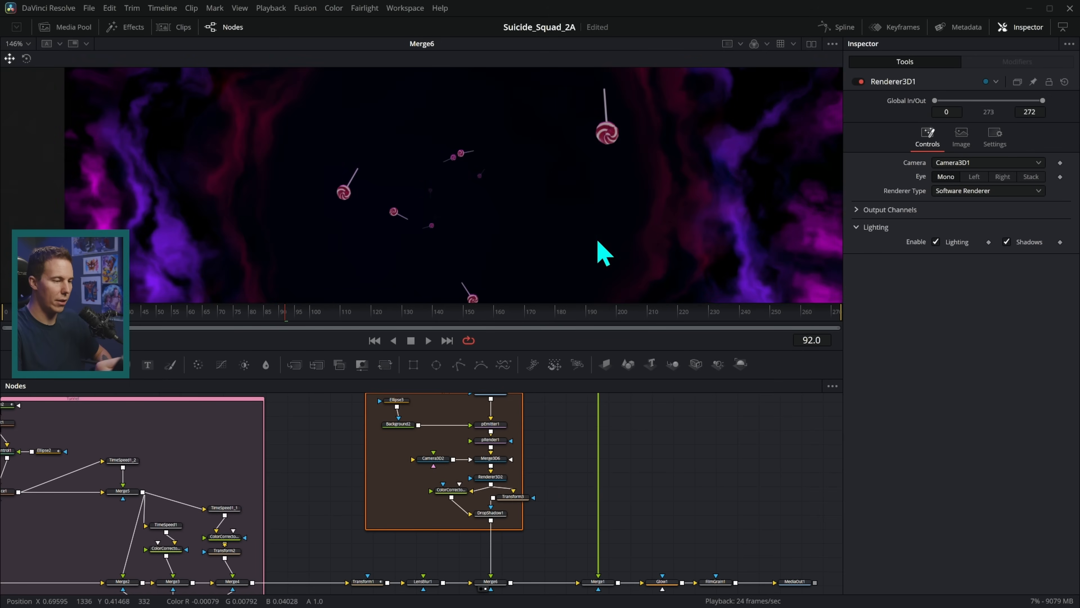
left_click_drag(606, 587, 709, 140)
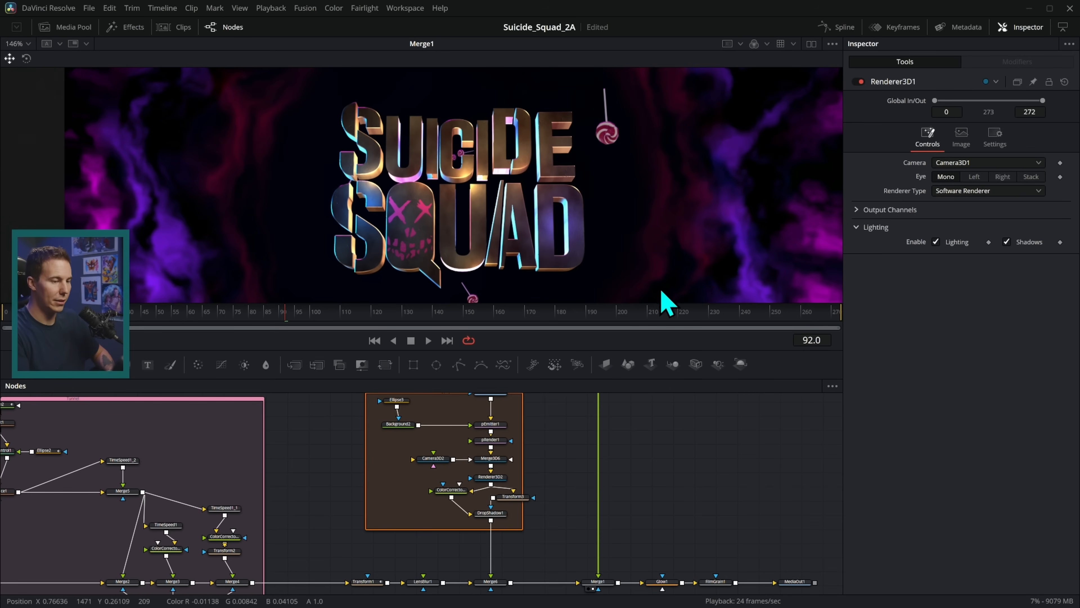
left_click_drag(682, 496, 525, 512)
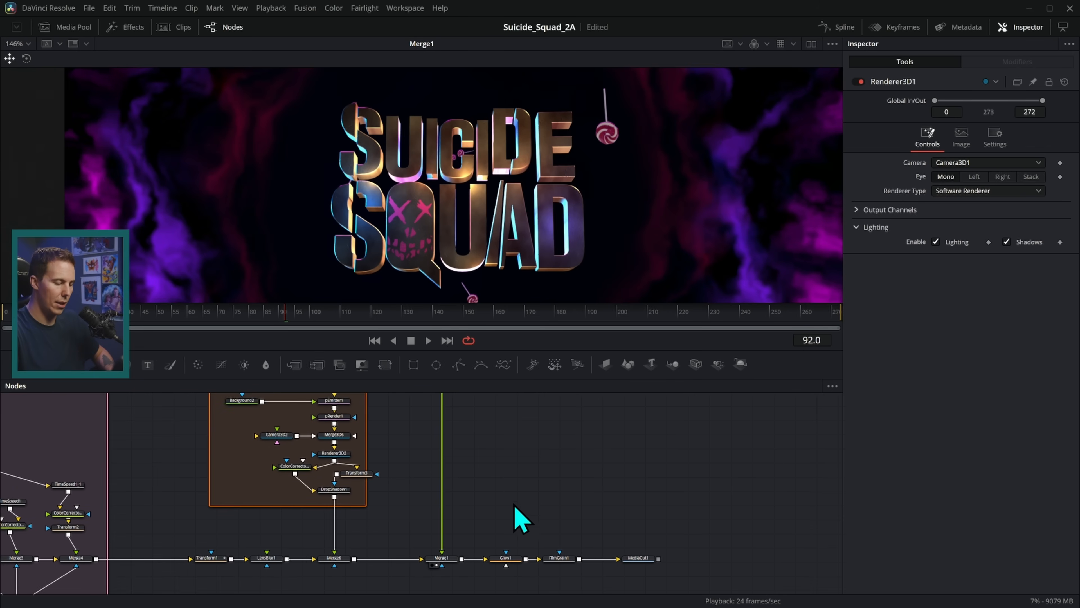
Compare Glow1 off and on, then view the final film-grained image from FilmGrain1.
left_click_drag(637, 242, 642, 188)
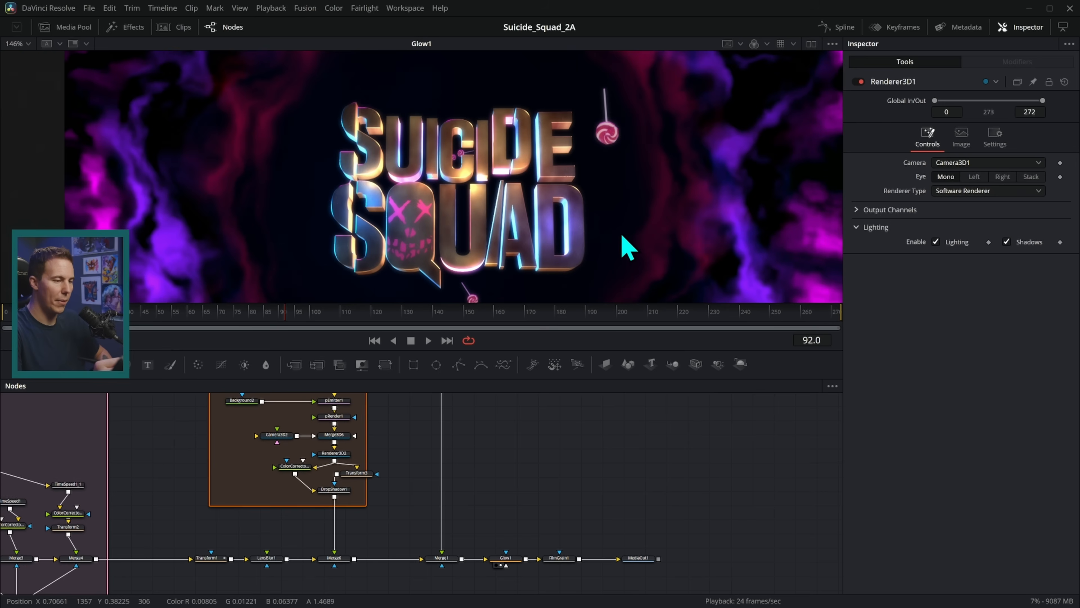
scroll(613, 241, "up", 3)
left_click(858, 83)
left_click(857, 82)
left_click(856, 82)
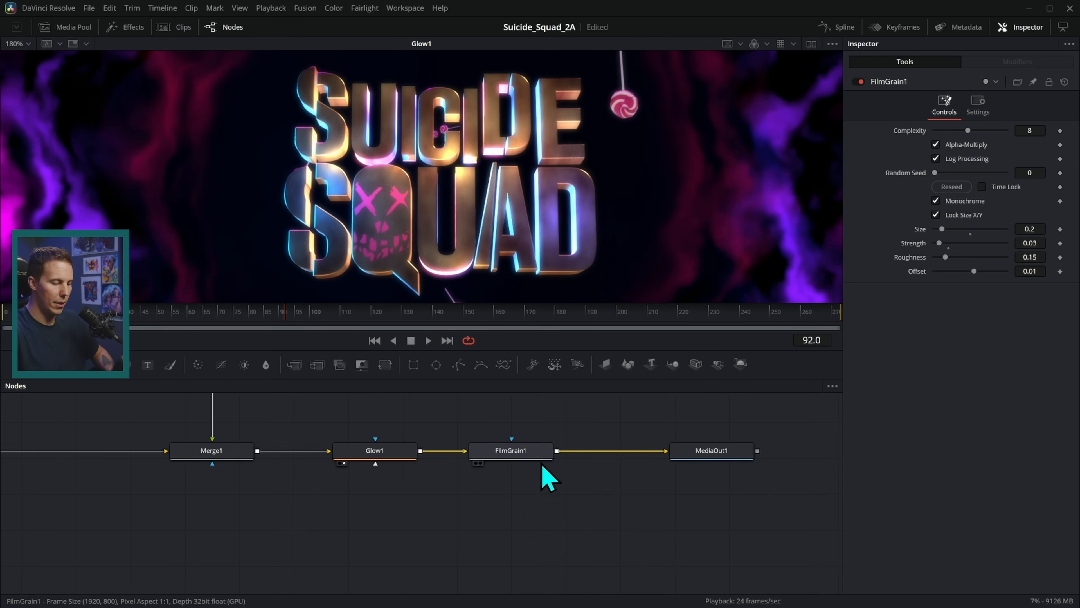
left_click_drag(548, 476, 677, 212)
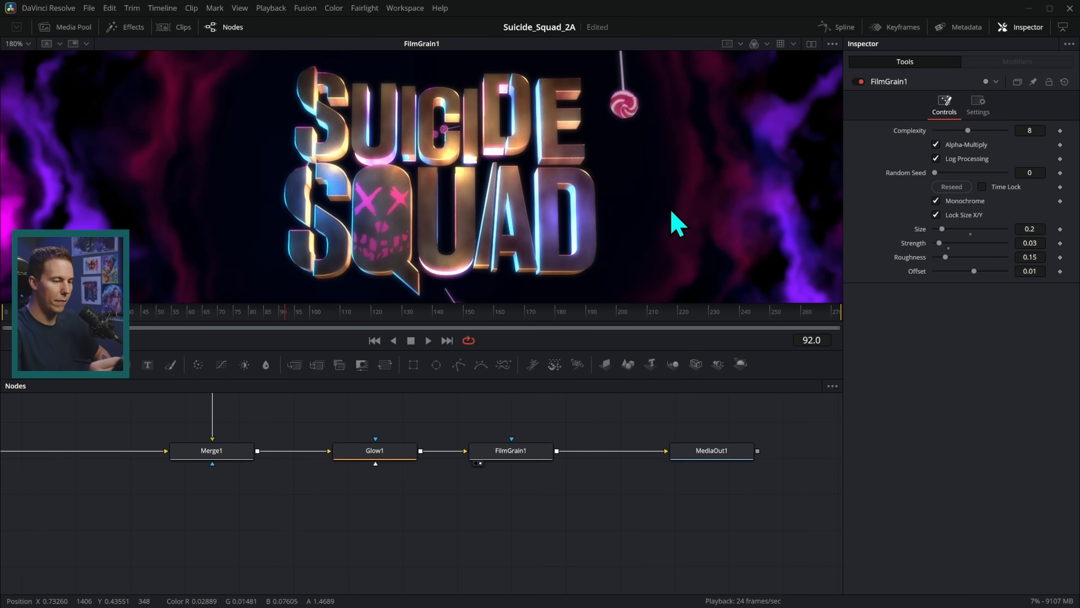
Zoom in on the letters, compare FilmGrain1 off and on, then zoom out and enlarge the viewer.
scroll(671, 203, "up", 10)
left_click_drag(623, 187, 755, 266)
mouse_move(678, 193)
left_mouse_down()
mouse_move(697, 239)
mouse_move(732, 250)
left_mouse_up()
left_click(859, 82)
left_click(859, 82)
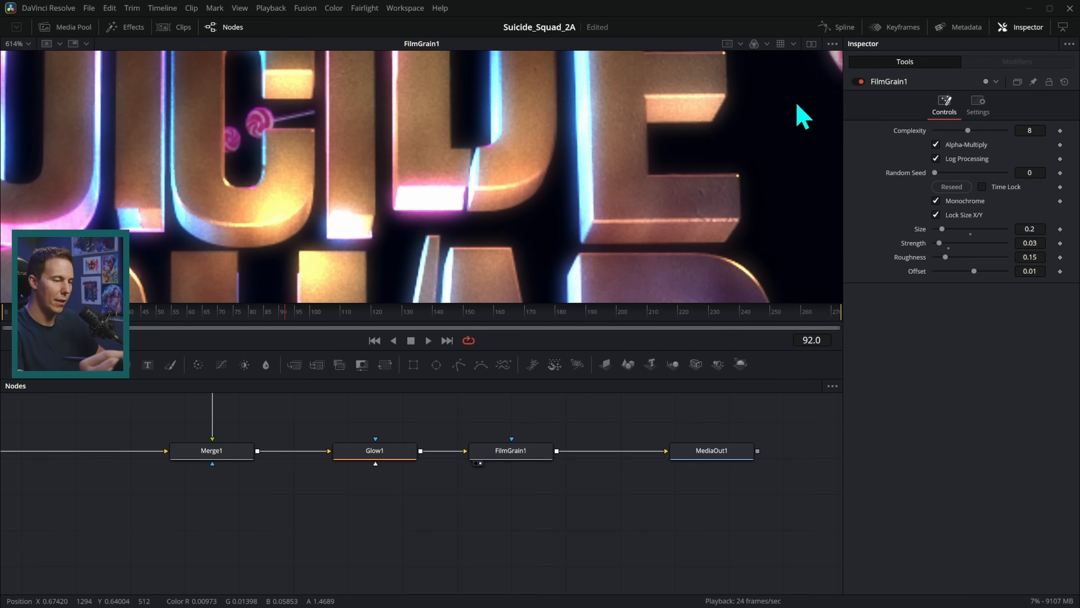
scroll(796, 113, "up", 6)
left_click(860, 81)
left_click(860, 82)
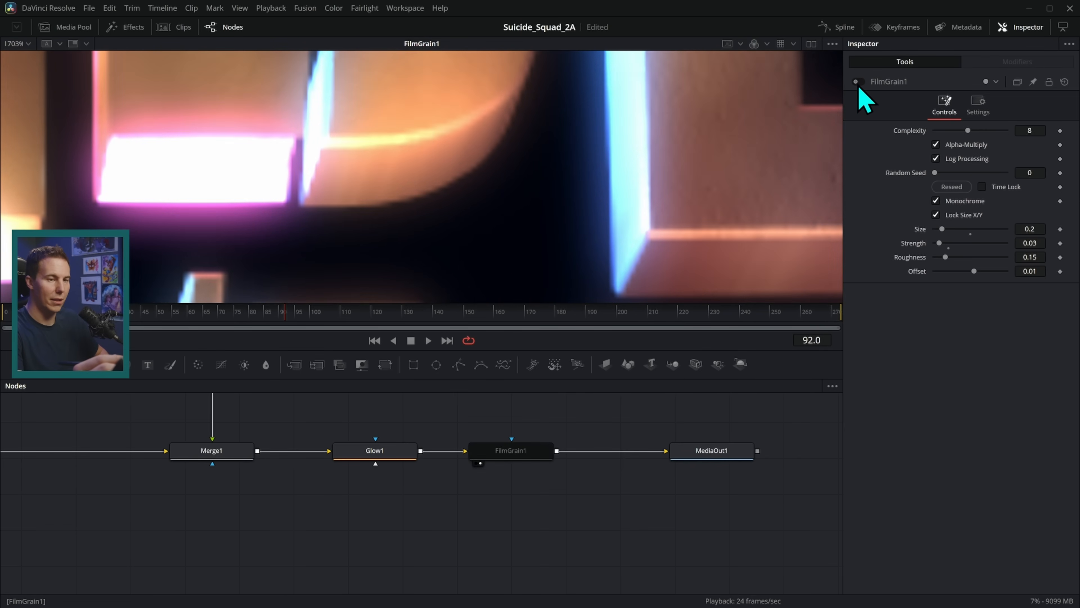
left_click(857, 82)
scroll(748, 178, "down", 10)
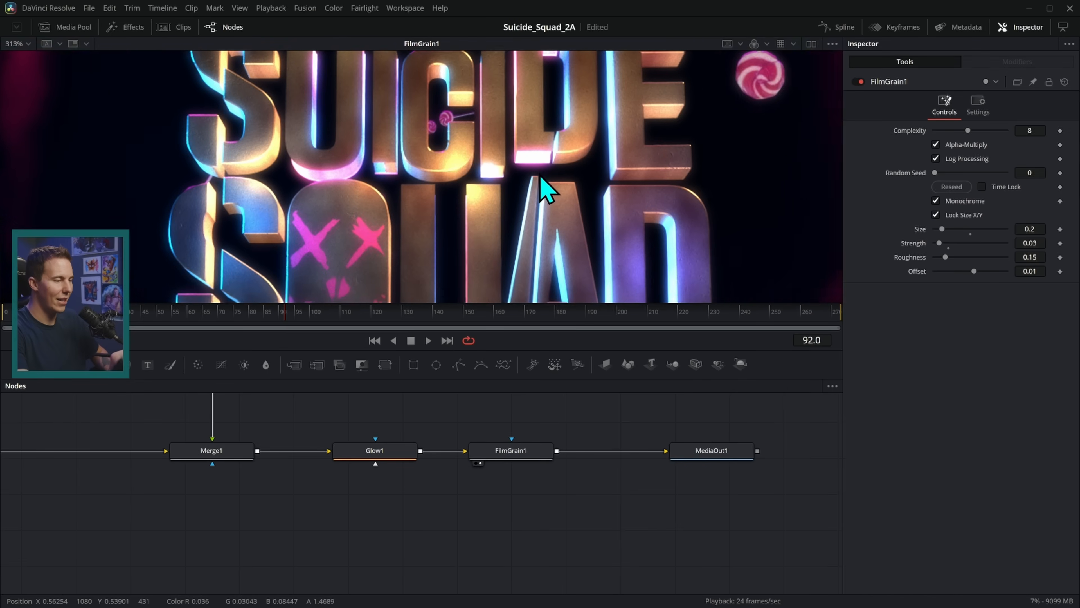
scroll(543, 239, "down", 4)
left_click_drag(570, 348, 570, 534)
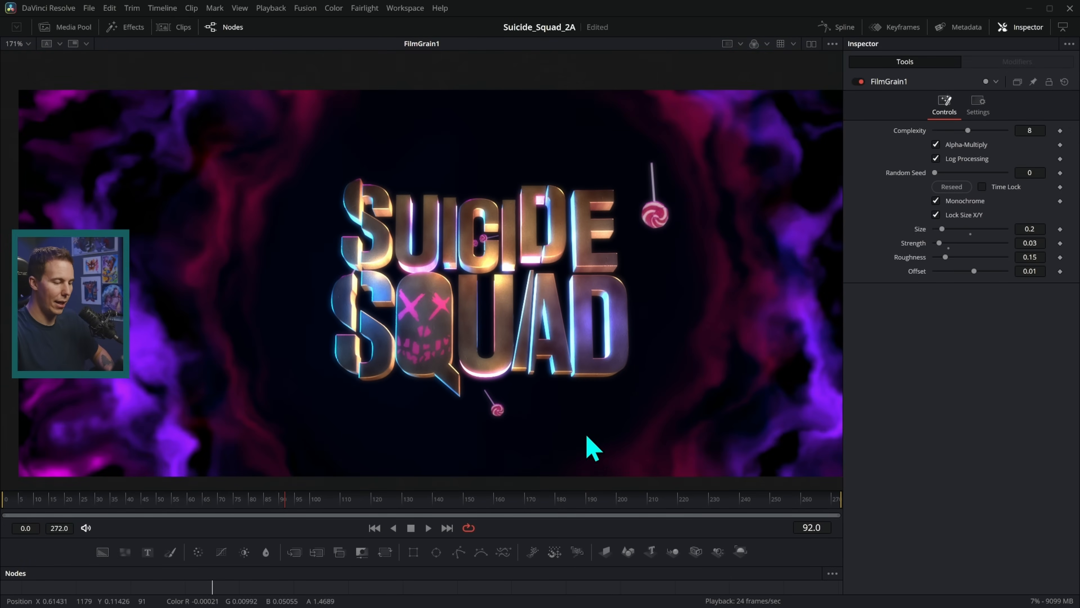